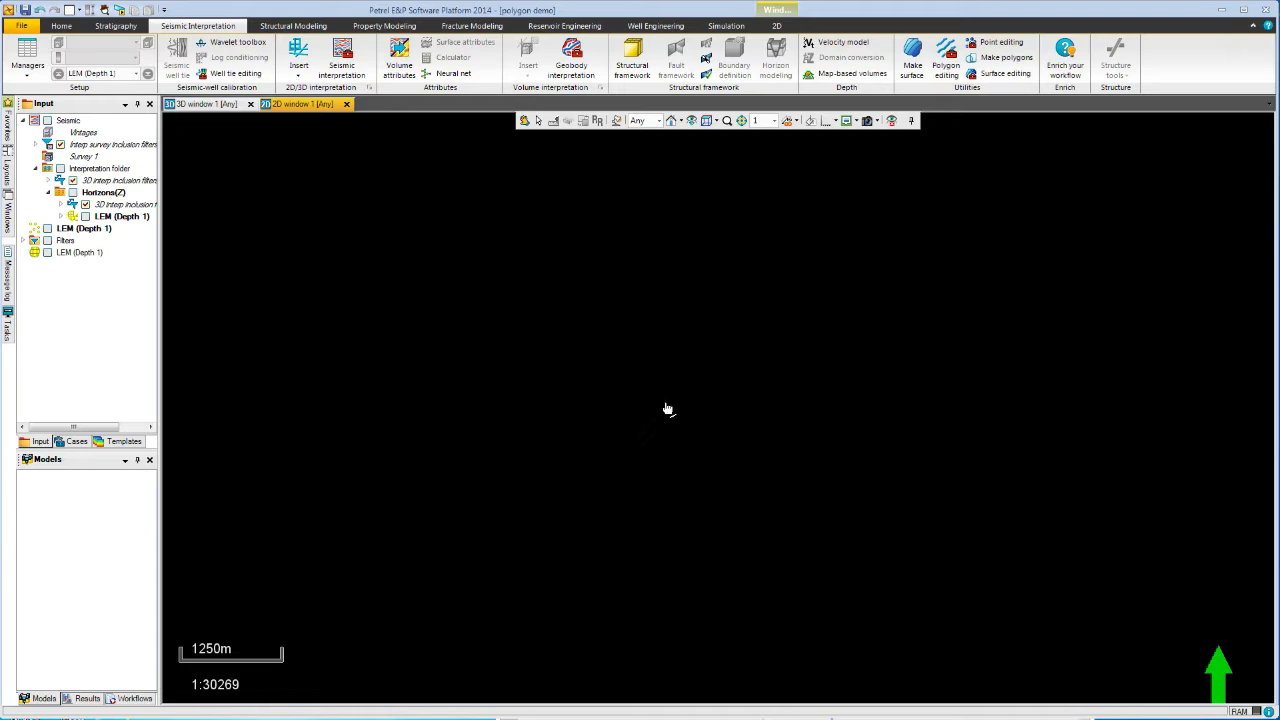
Open the Polygon editing tool palette from the Seismic Interpretation ribbon's Utilities group
click(966, 95)
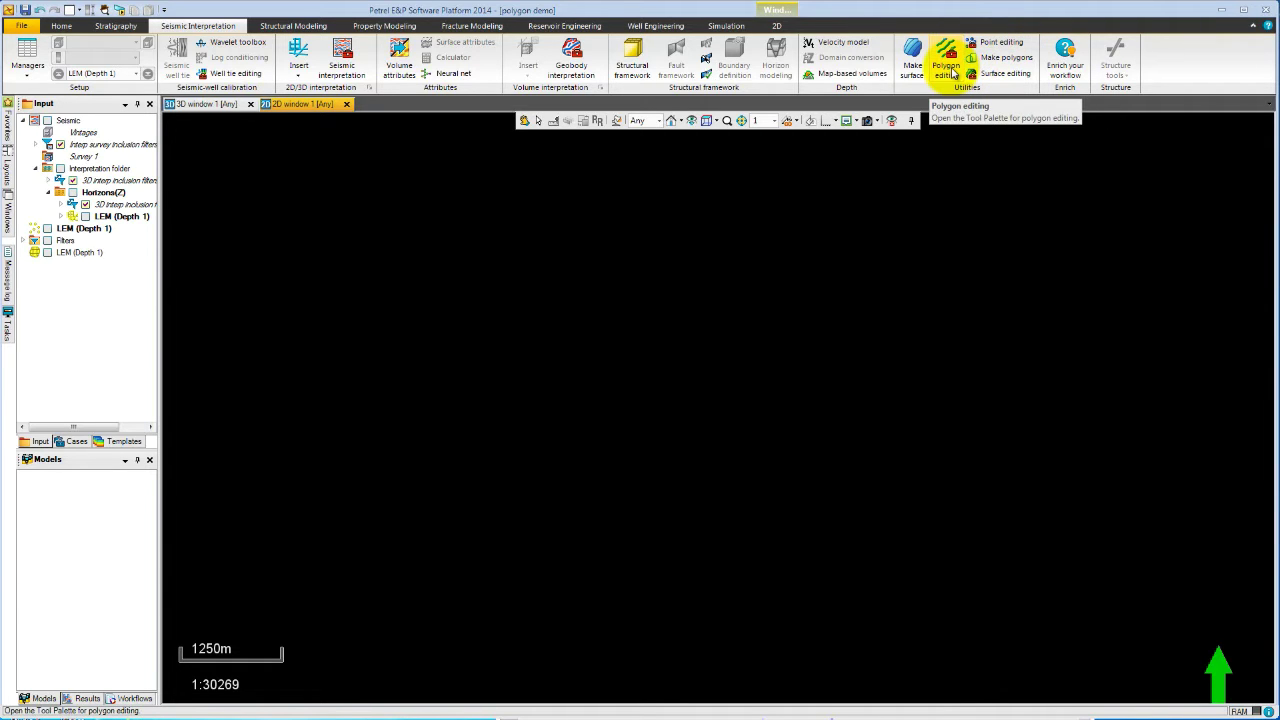
click(946, 66)
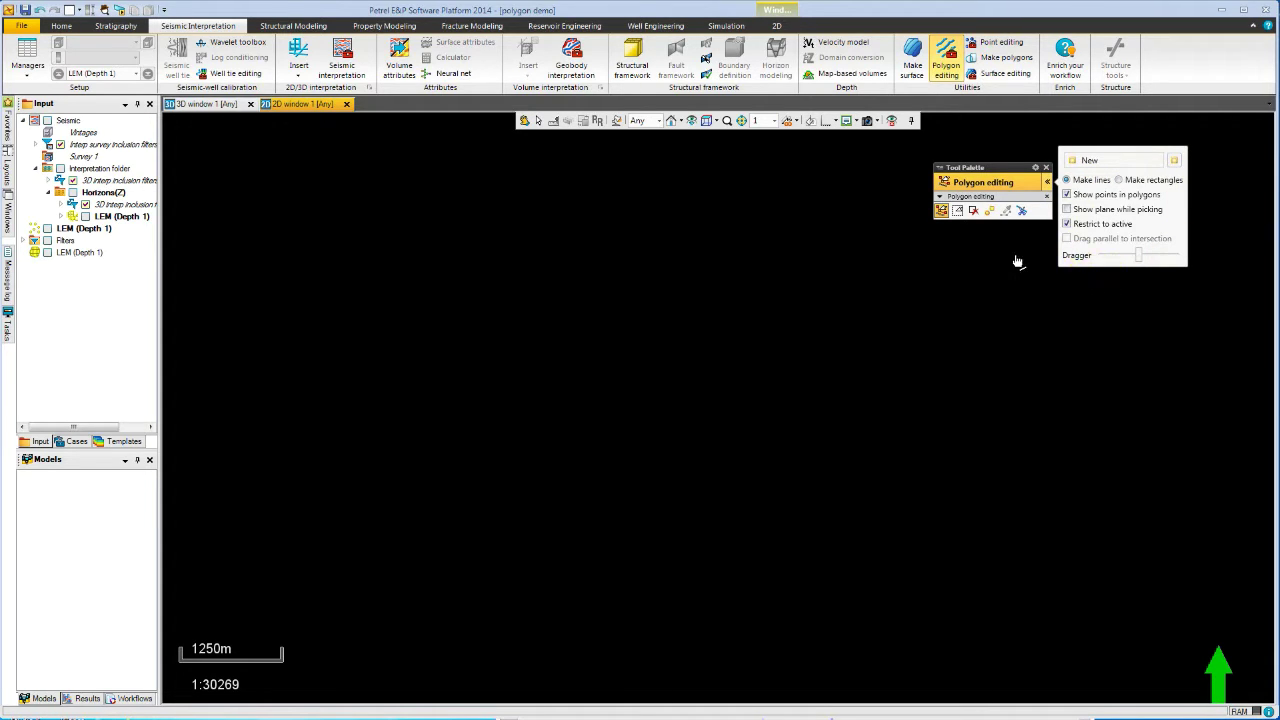
Pick the polygon drawing tool and begin Polyline 1 with its first segment in the 2D window
click(942, 216)
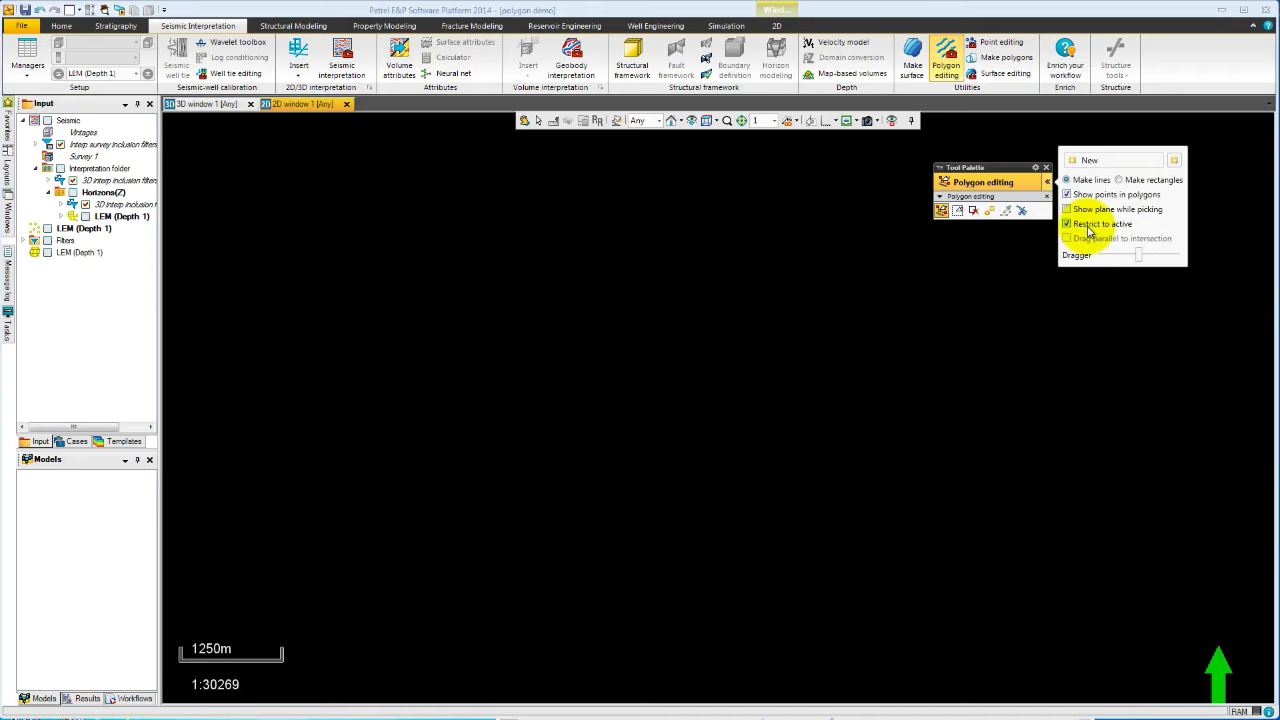
ctrl+click(310, 246)
Add six more points to the first polyline and close it into a polygon
ctrl+click(512, 245)
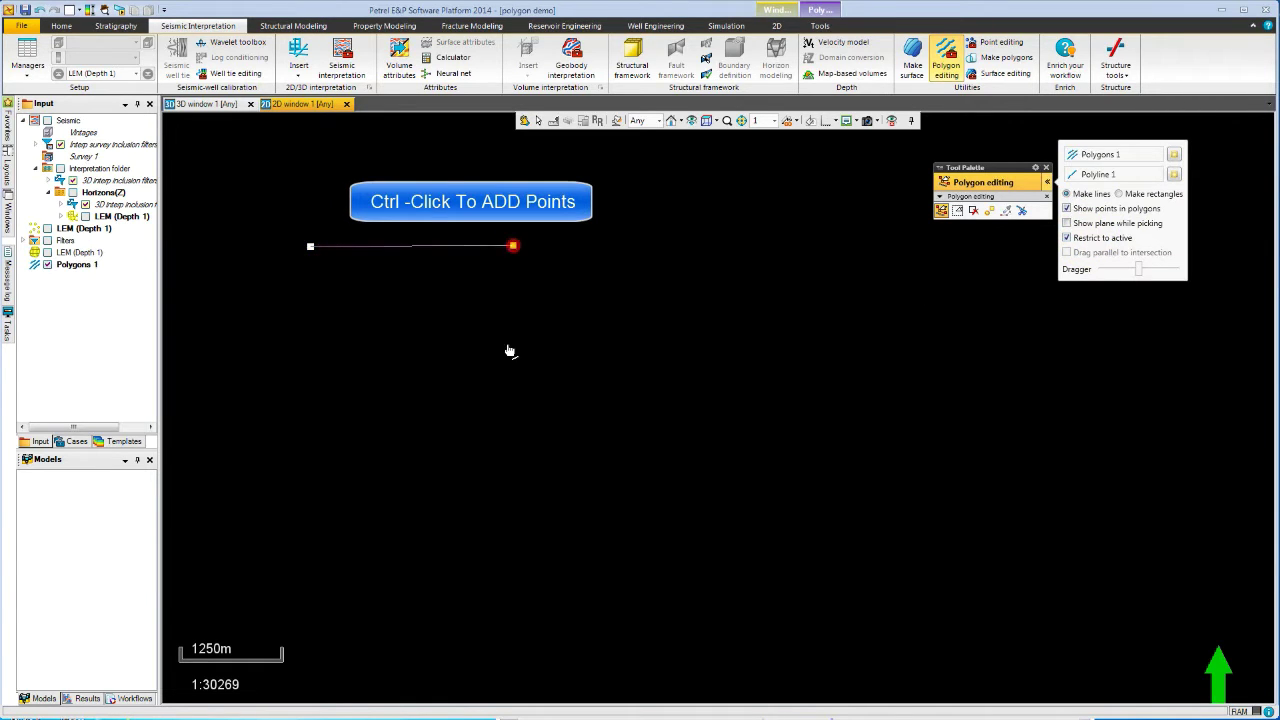
ctrl+click(510, 352)
ctrl+click(496, 470)
ctrl+click(359, 512)
ctrl+click(279, 451)
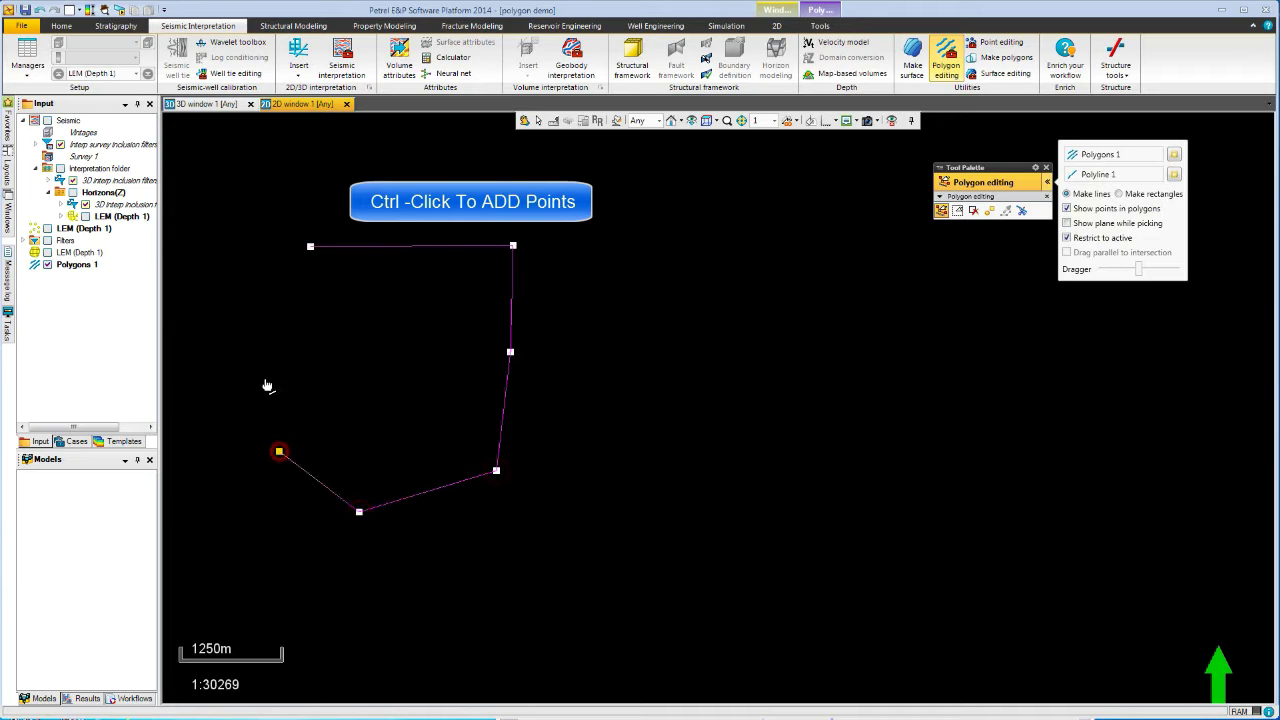
ctrl+click(264, 378)
ctrl+double_click(271, 327)
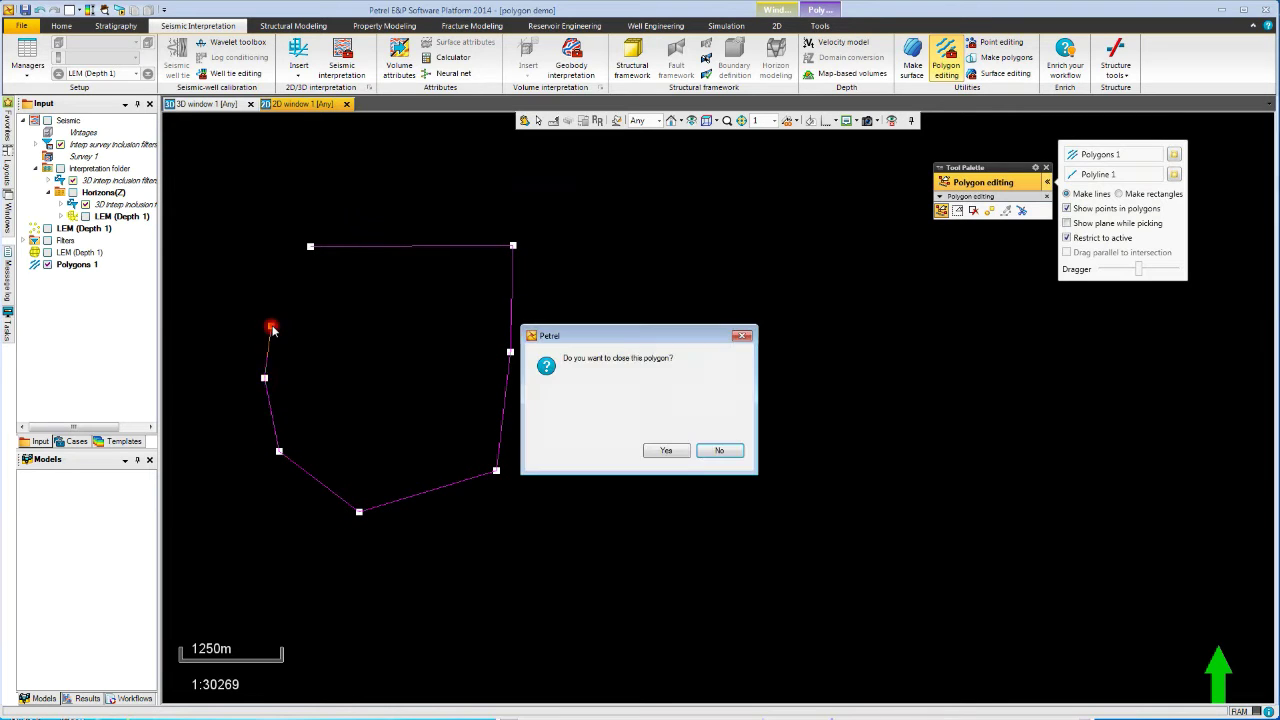
click(665, 452)
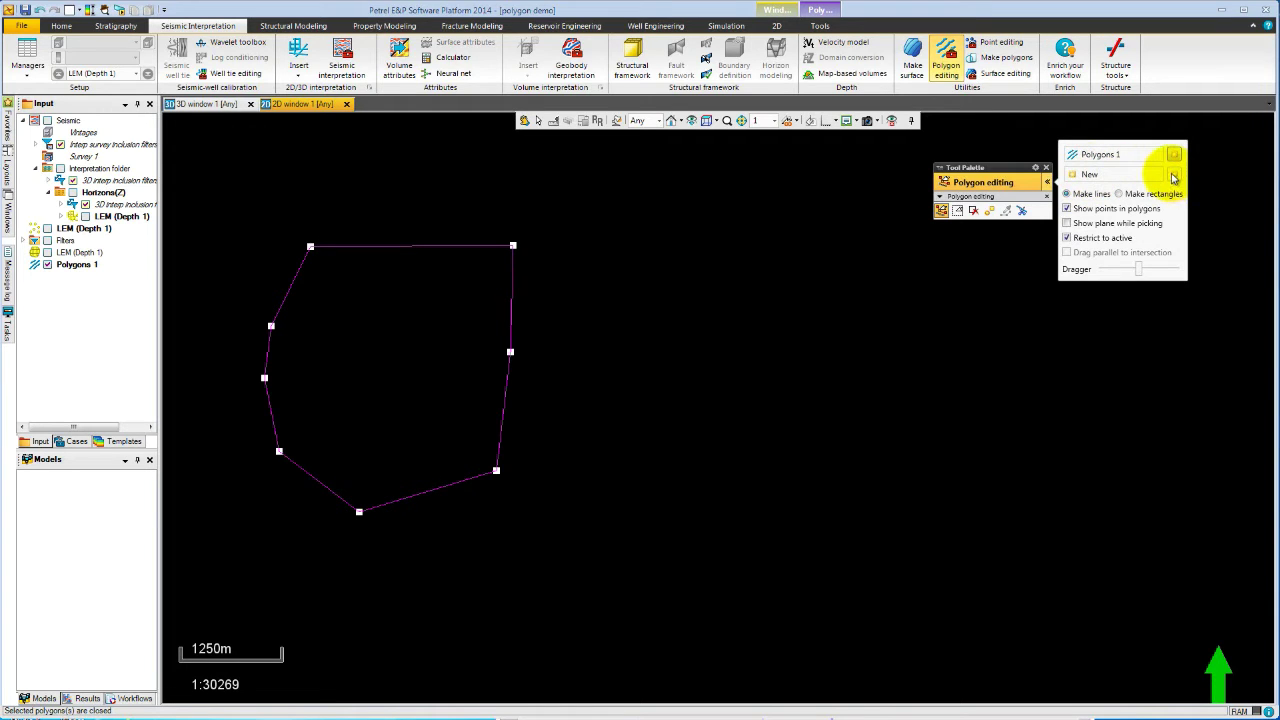
Draw a second open polyline hooking inside the polygon, then select each line
click(400, 289)
click(430, 205)
click(563, 191)
click(627, 344)
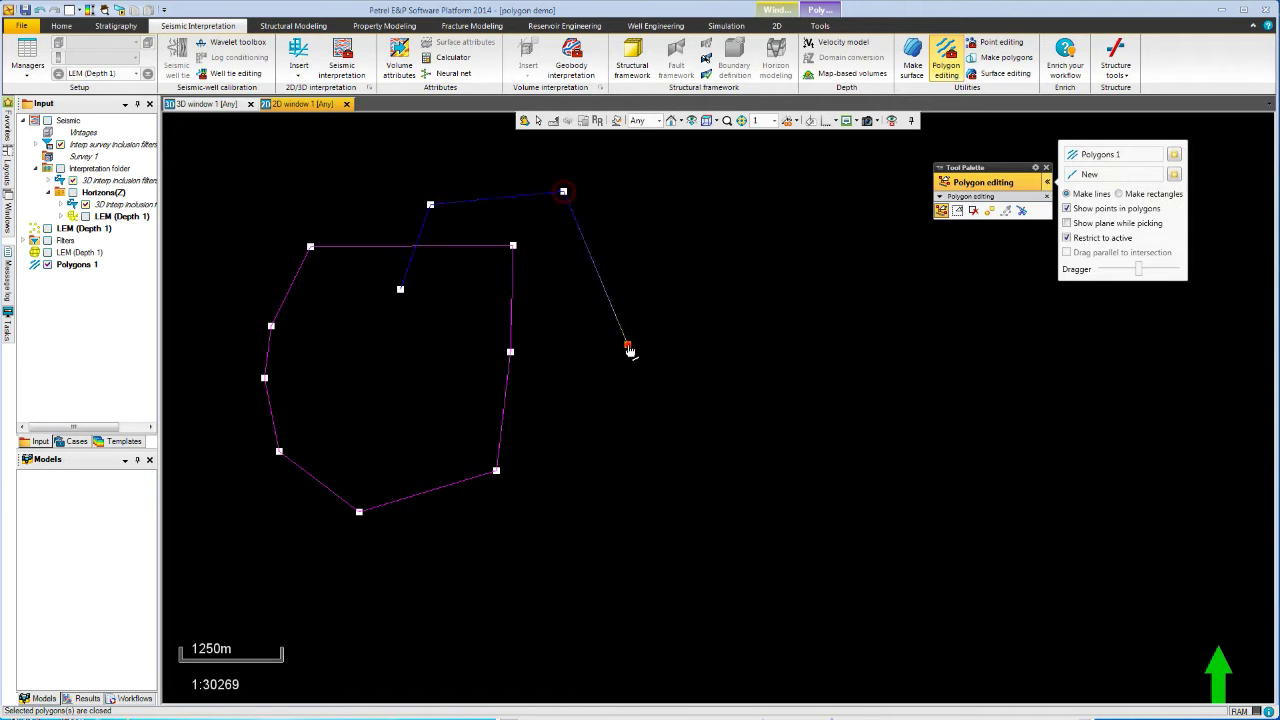
double_click(586, 464)
click(535, 562)
click(404, 566)
click(364, 404)
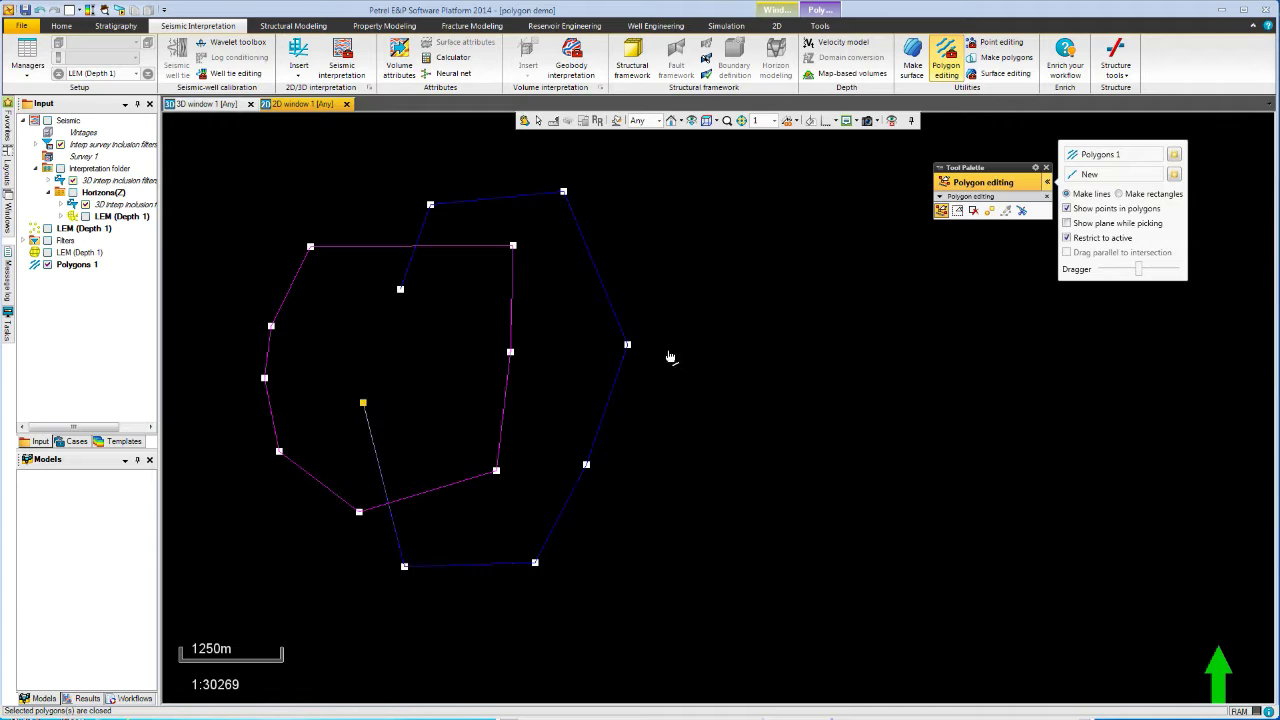
click(620, 380)
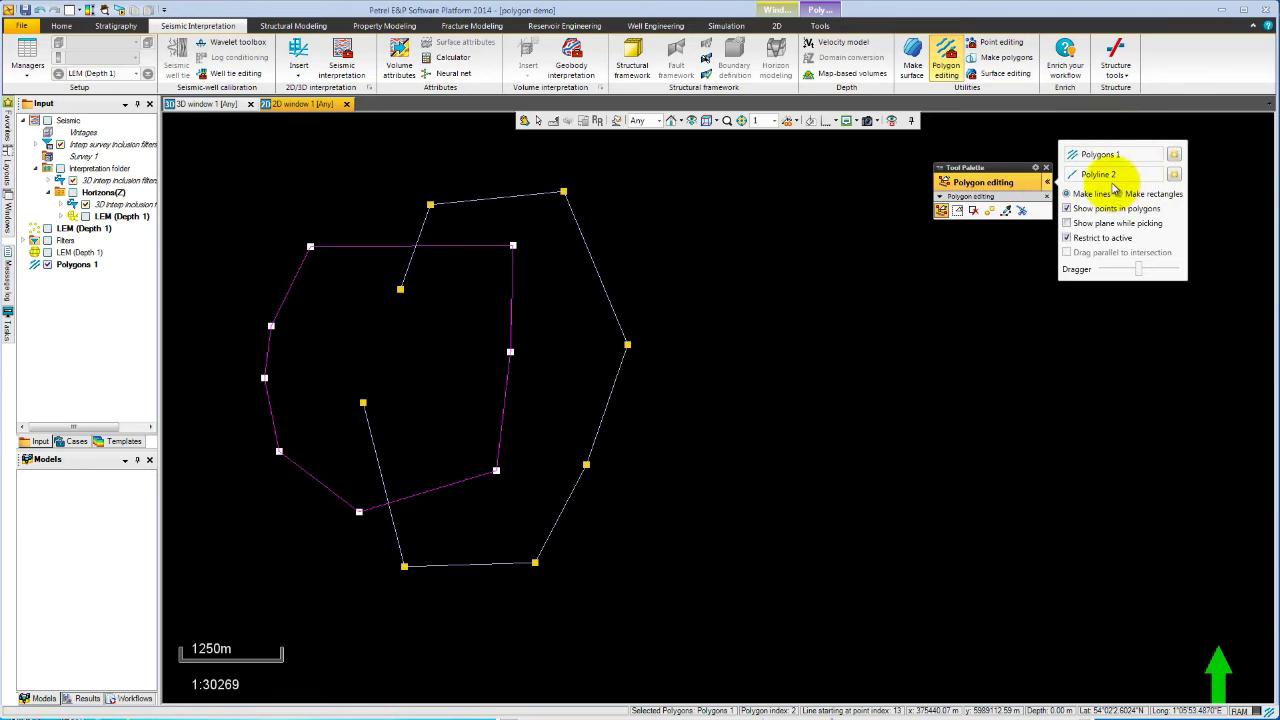
click(510, 373)
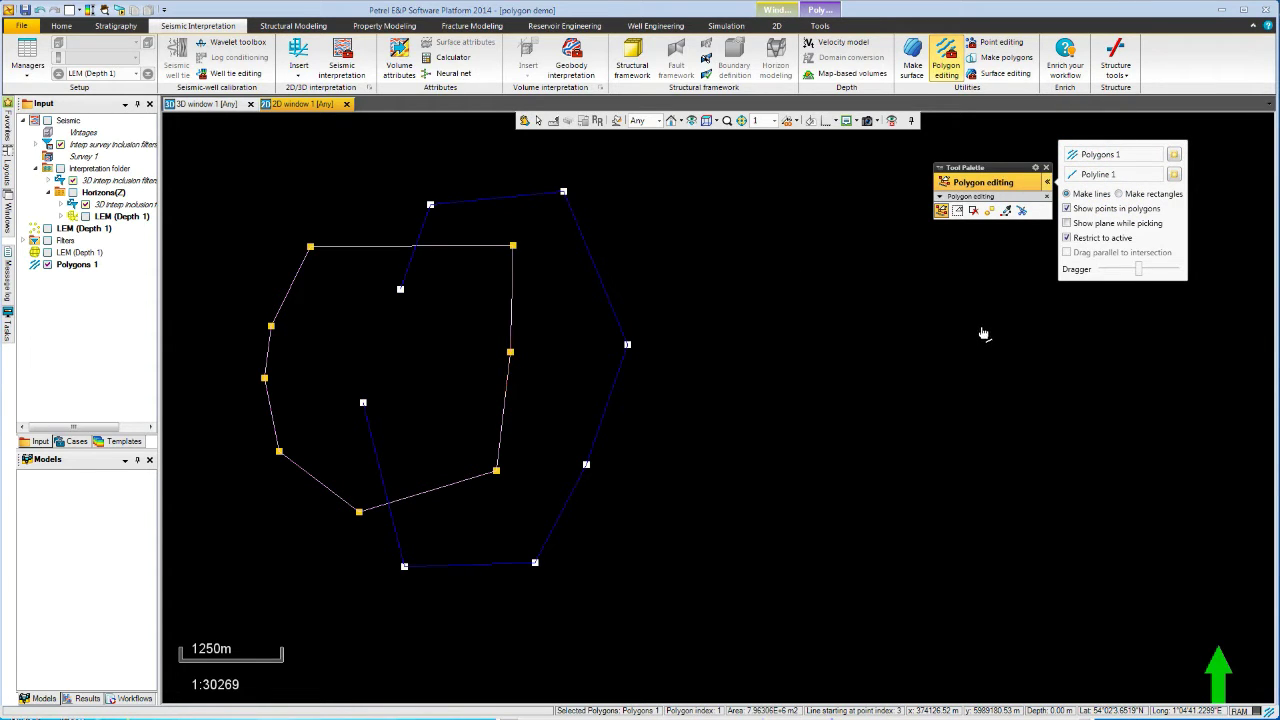
click(1175, 155)
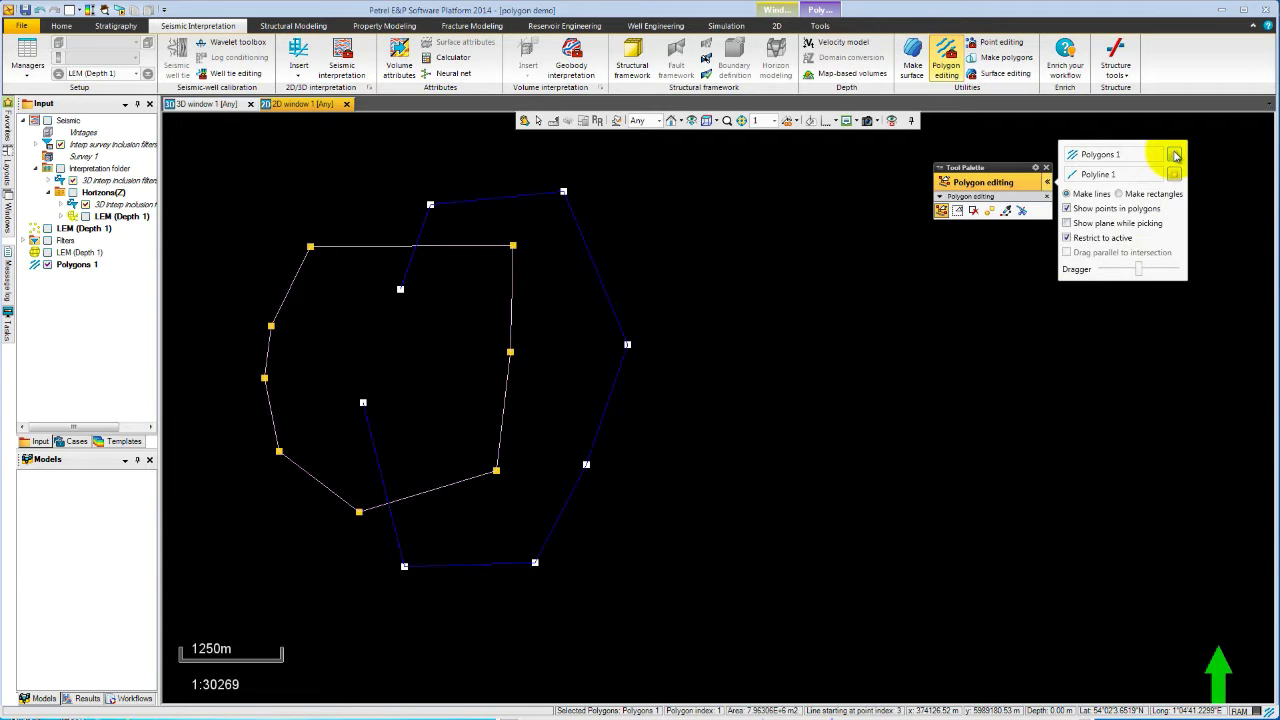
Draw a six-point open polyline on the right in Polygons 2, then reactivate Polygons 1
click(879, 253)
click(1007, 262)
click(1087, 410)
click(1046, 528)
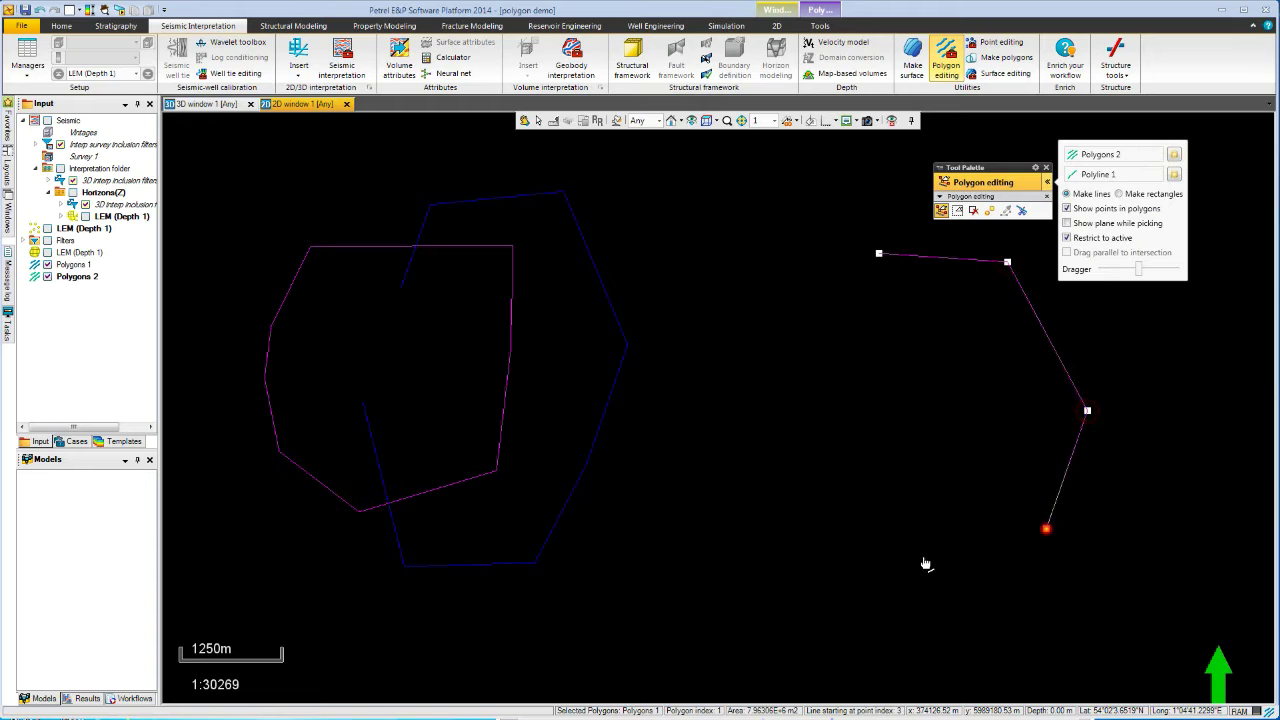
click(889, 538)
double_click(840, 401)
click(512, 352)
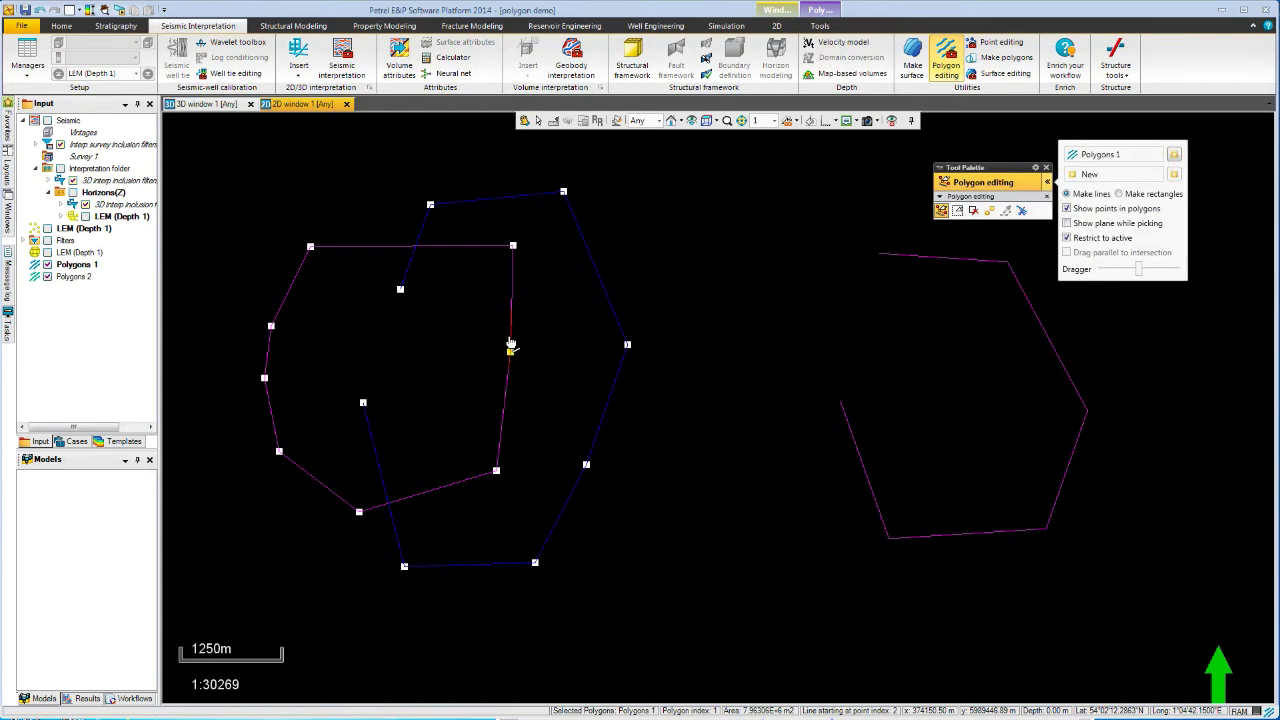
In Polygons 1 Settings, set the Style line colour to Specified and the line width to 5
right_click(511, 345)
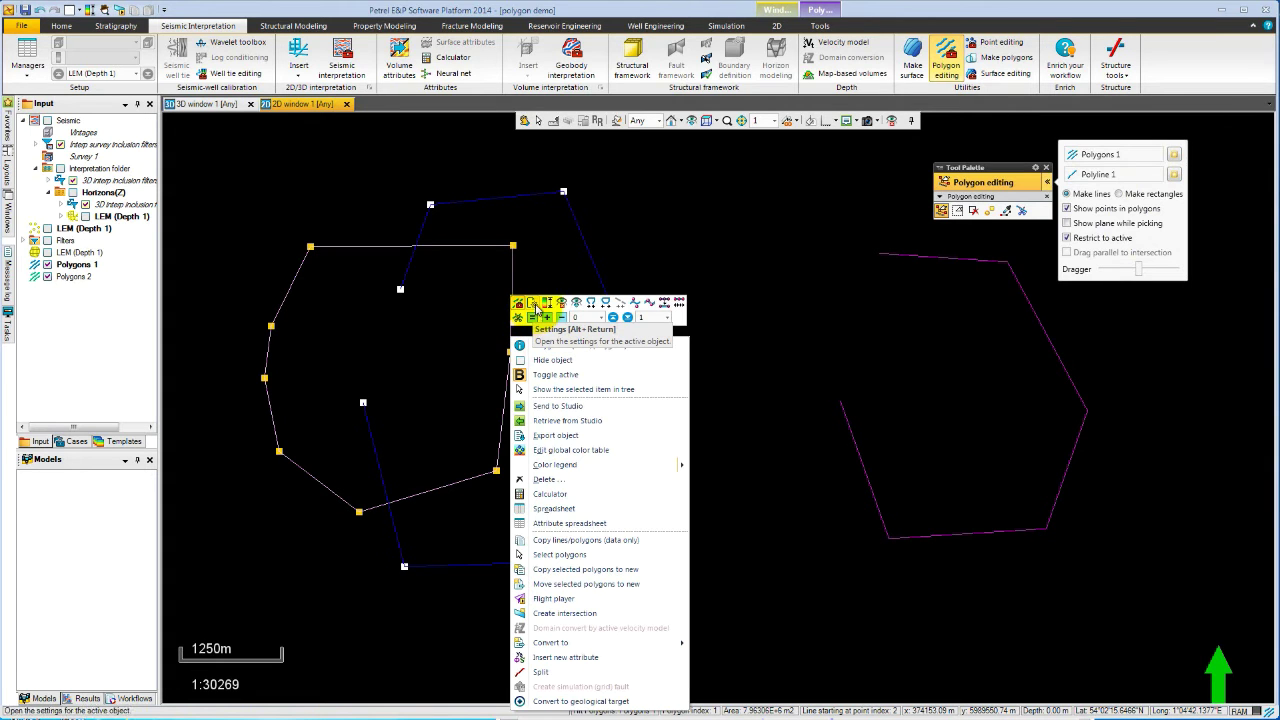
click(536, 307)
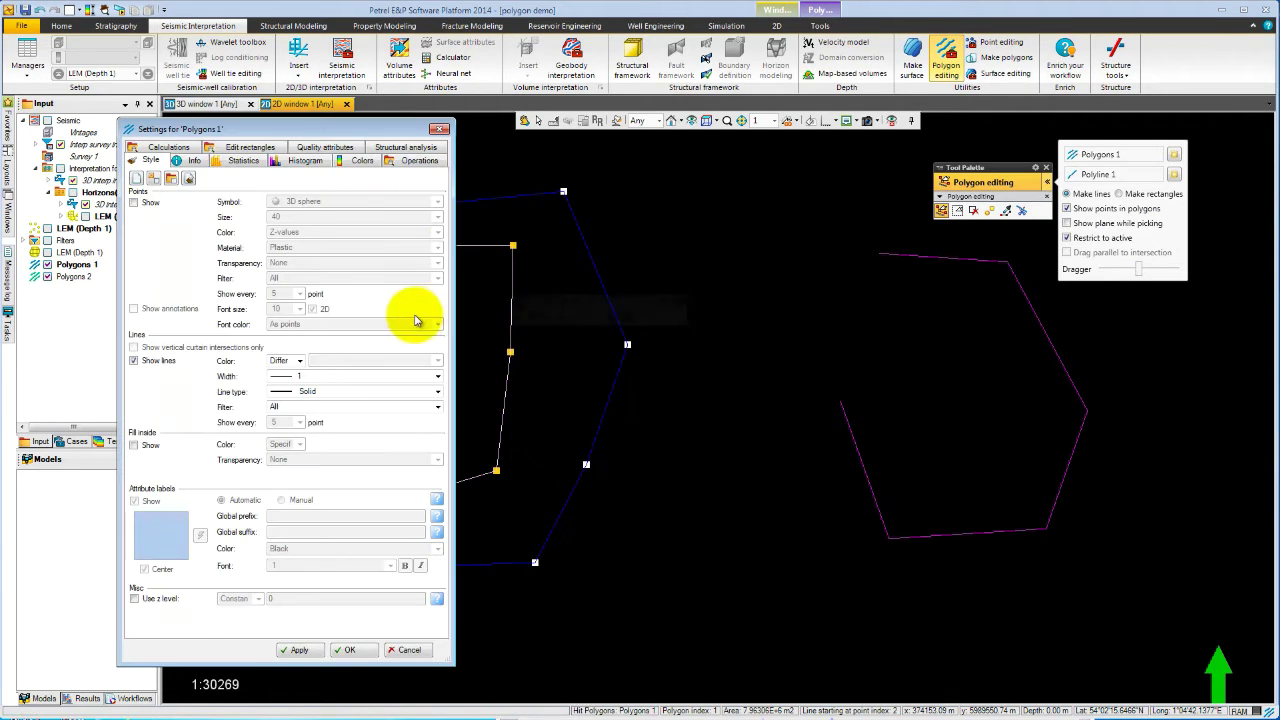
click(300, 361)
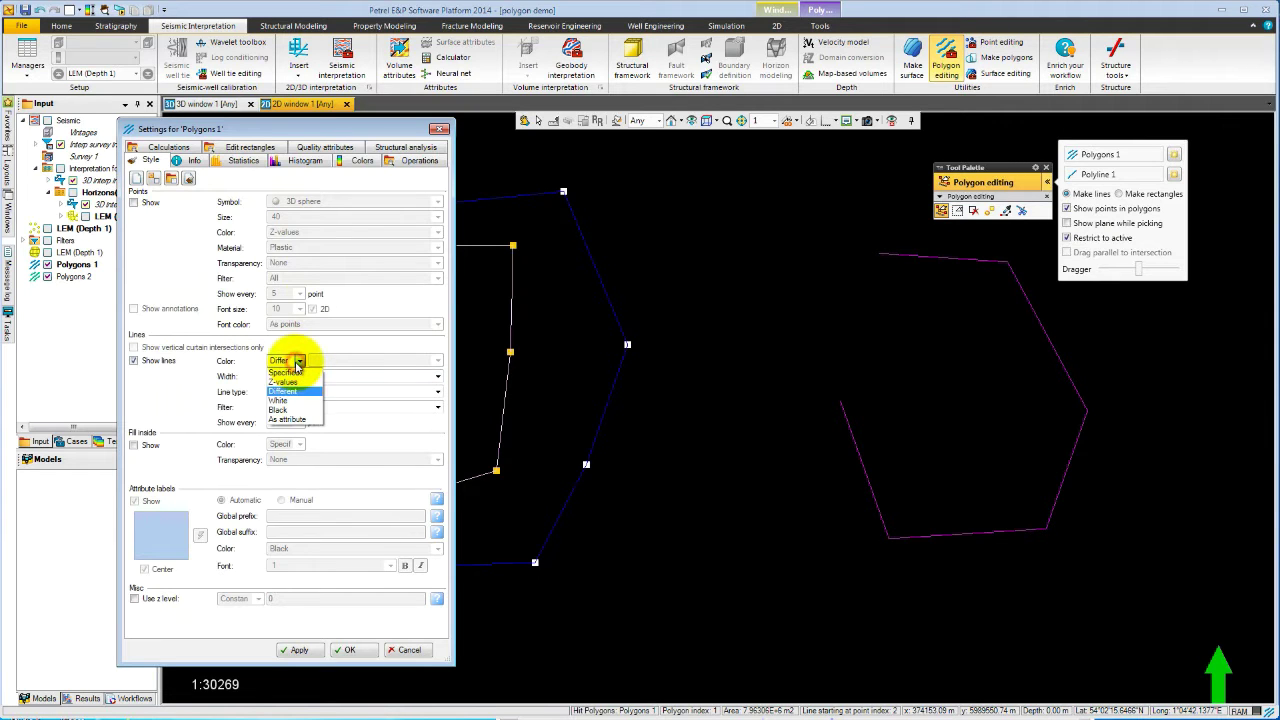
click(288, 372)
click(300, 376)
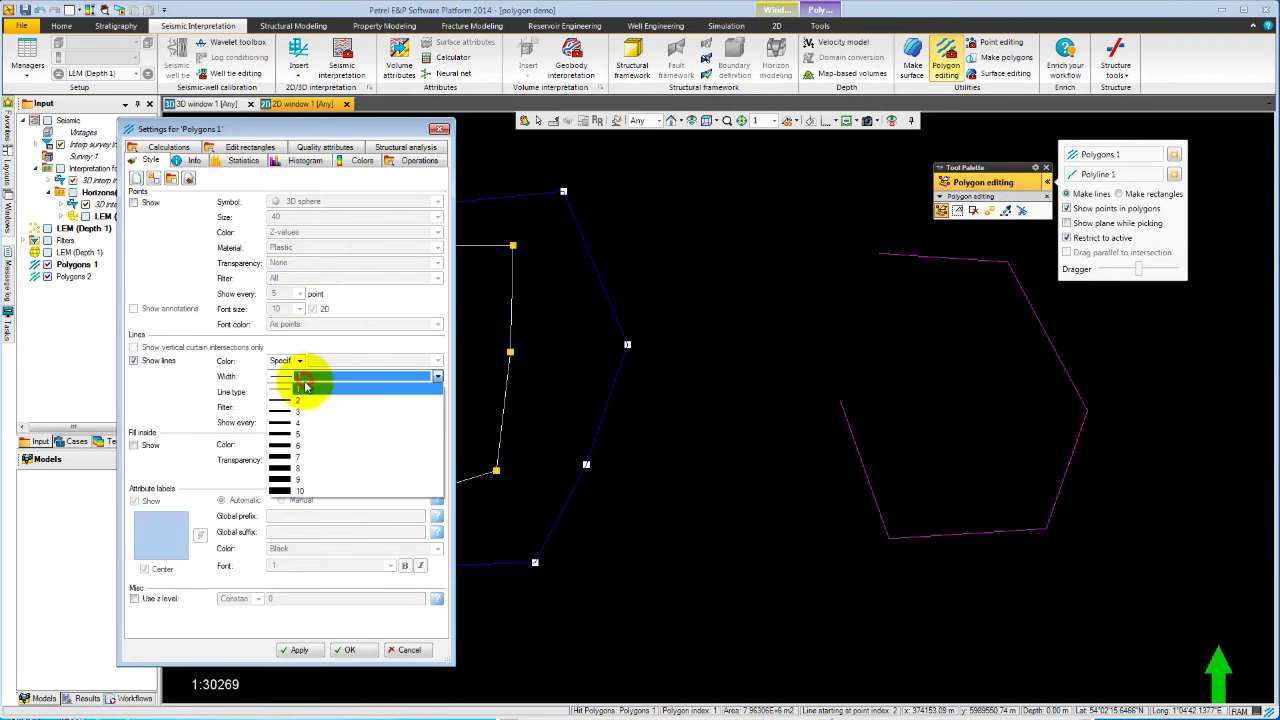
click(302, 438)
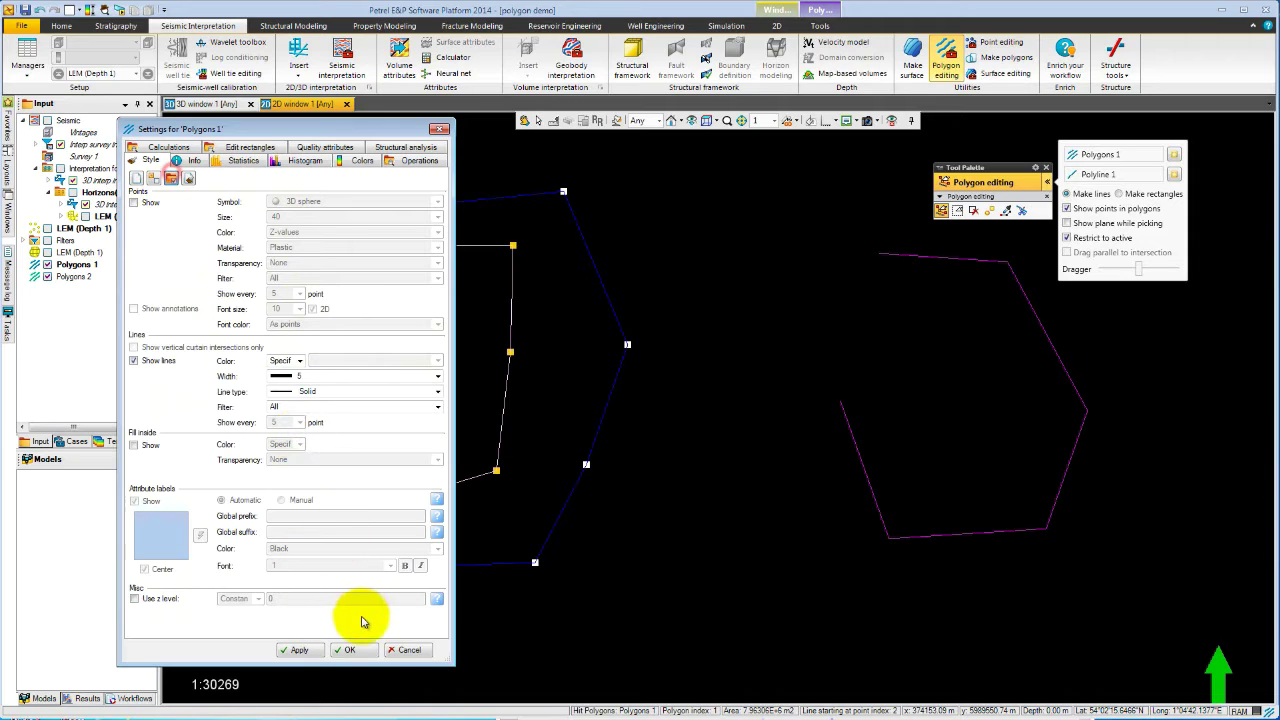
click(350, 650)
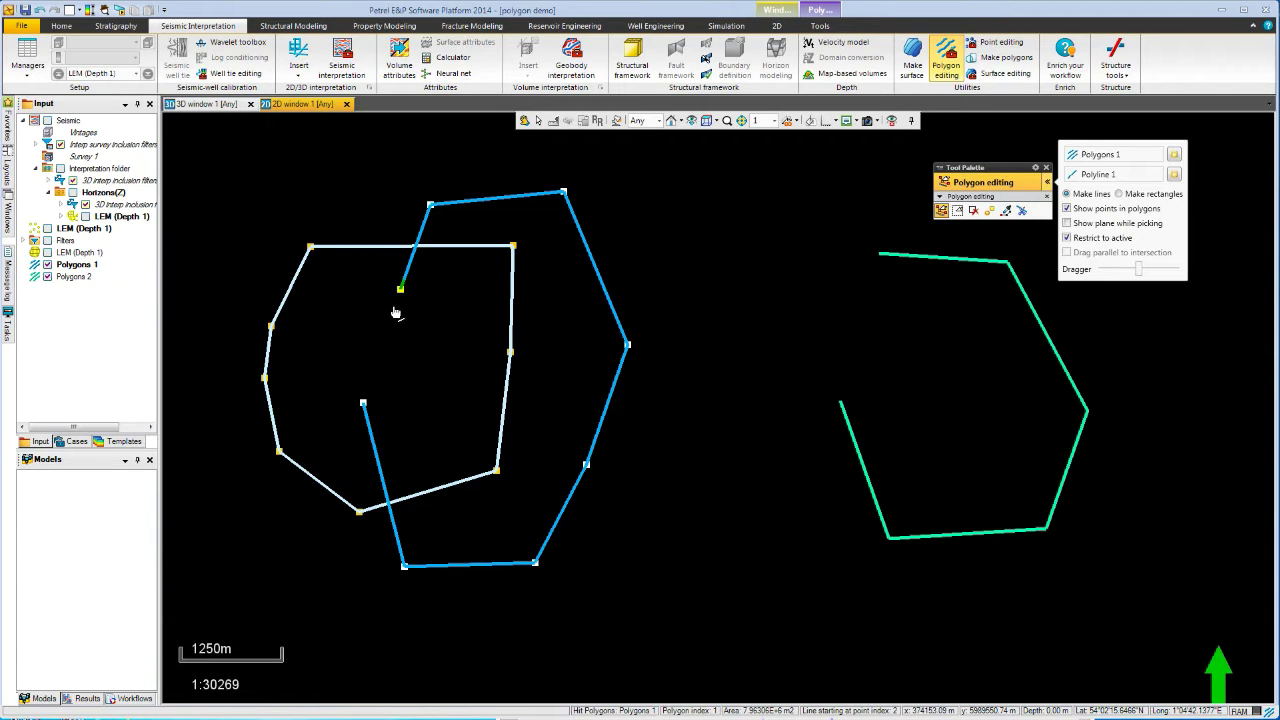
Select the green Polygons 2 line with the editing tool and append two points to its end
click(869, 484)
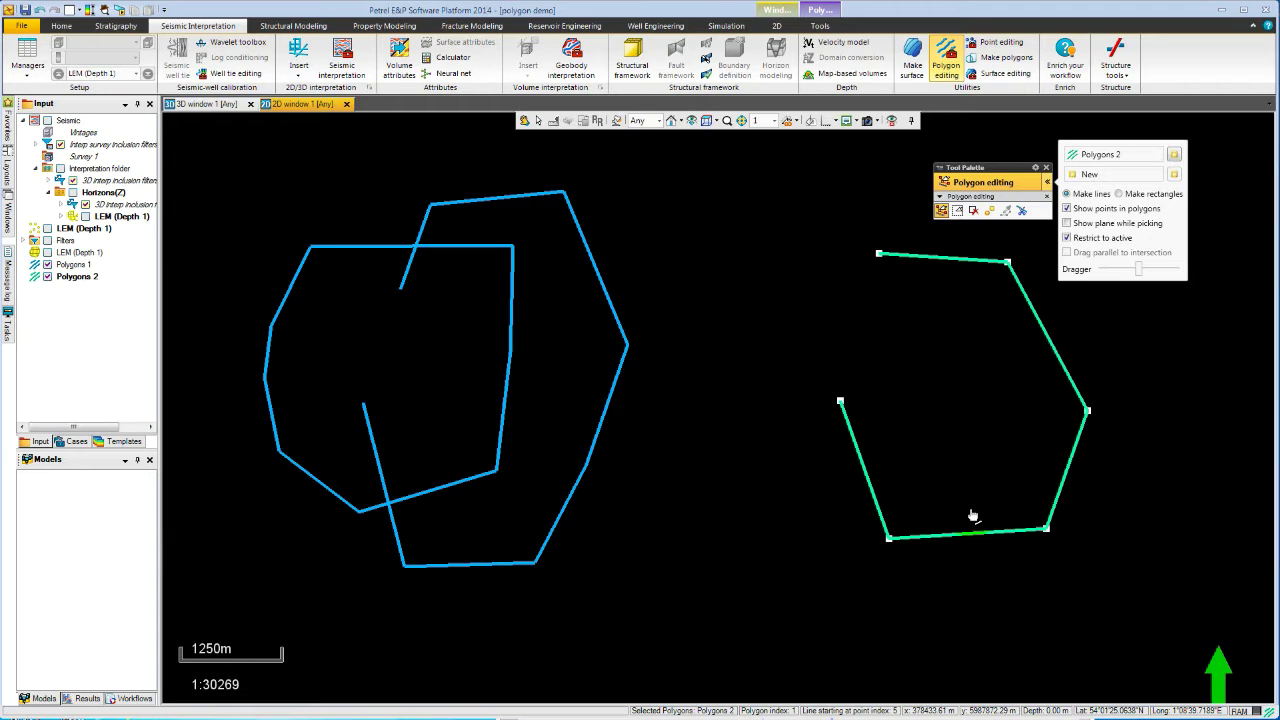
click(941, 211)
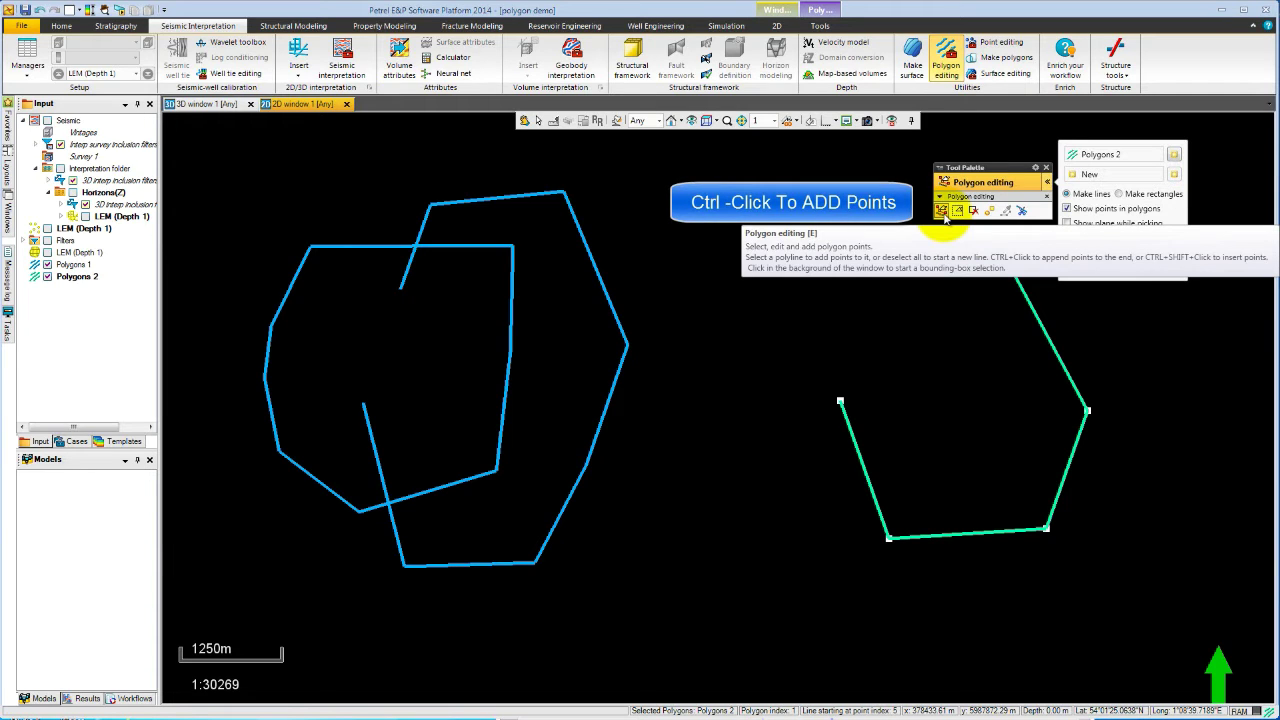
click(1042, 332)
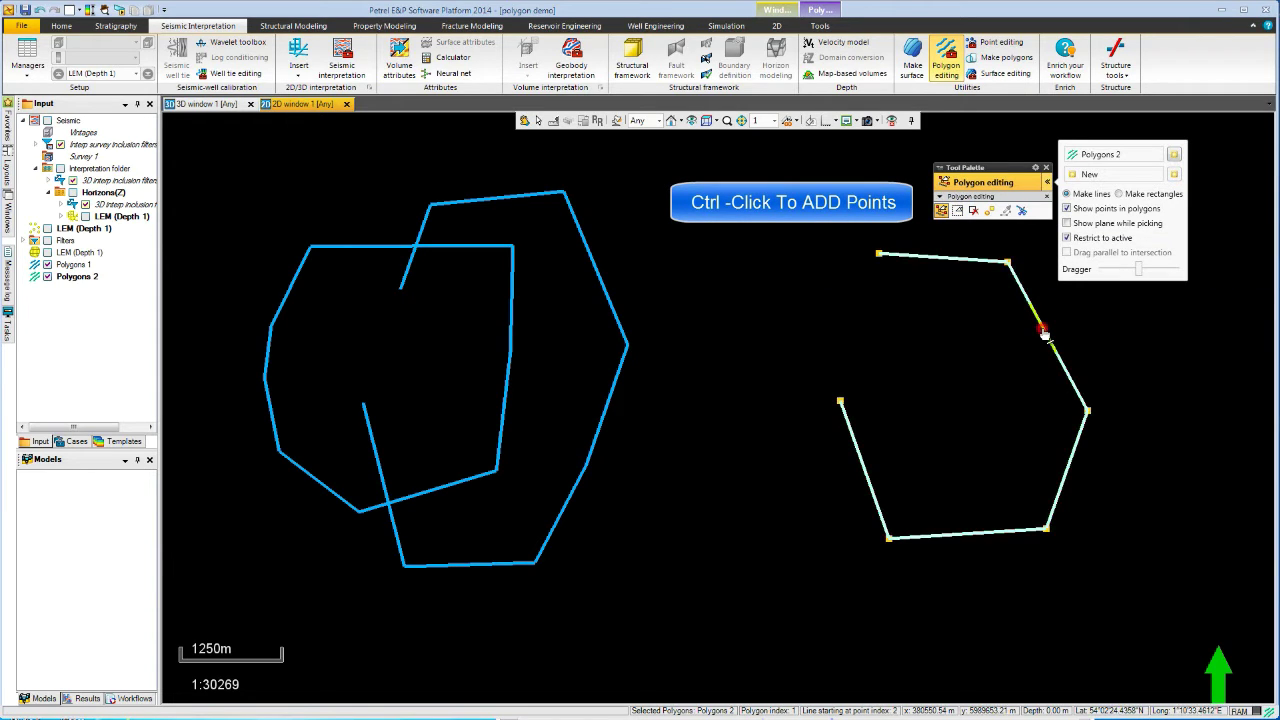
ctrl+click(832, 351)
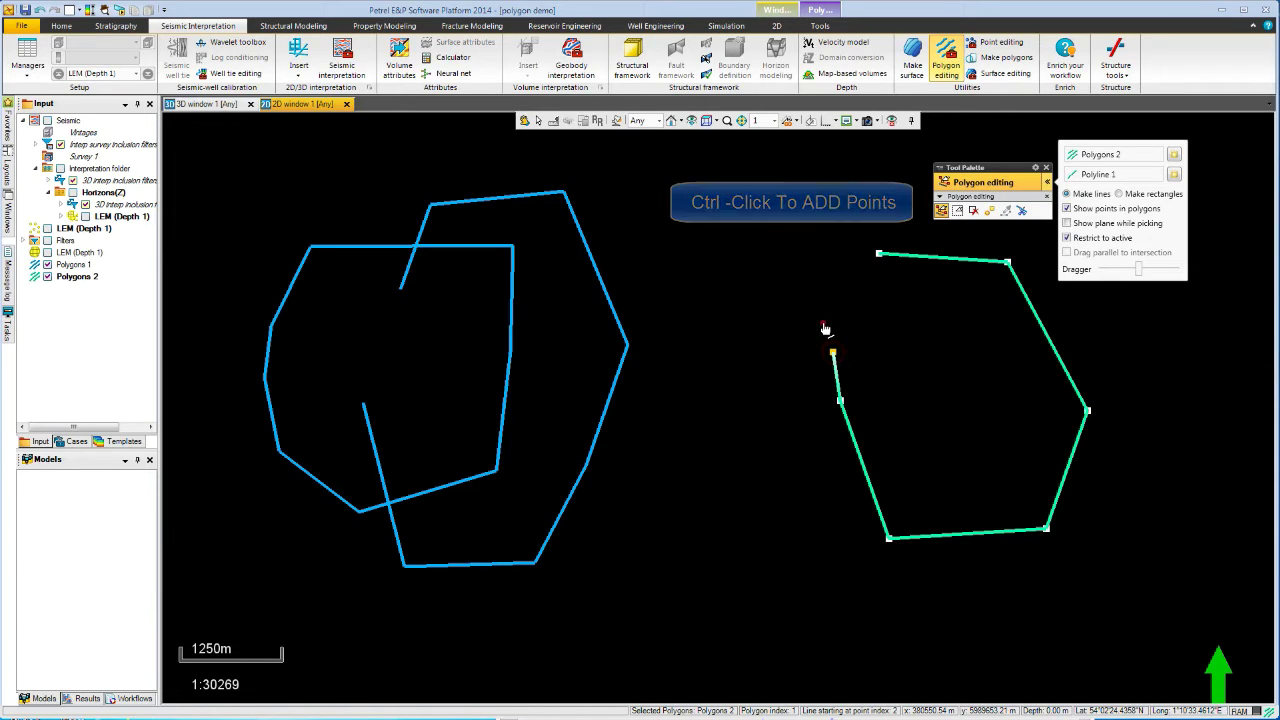
ctrl+click(823, 325)
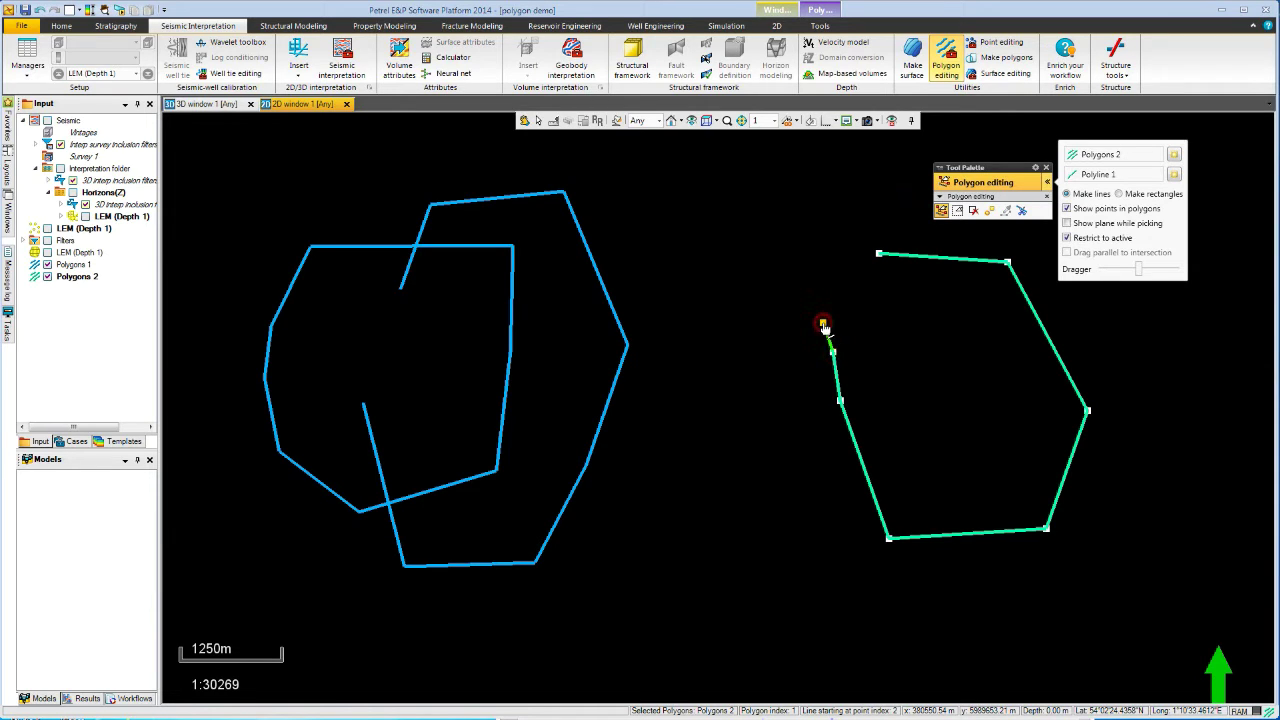
Insert new vertices along the green line's lower-left, bottom and left segments
ctrl+shift+click(849, 450)
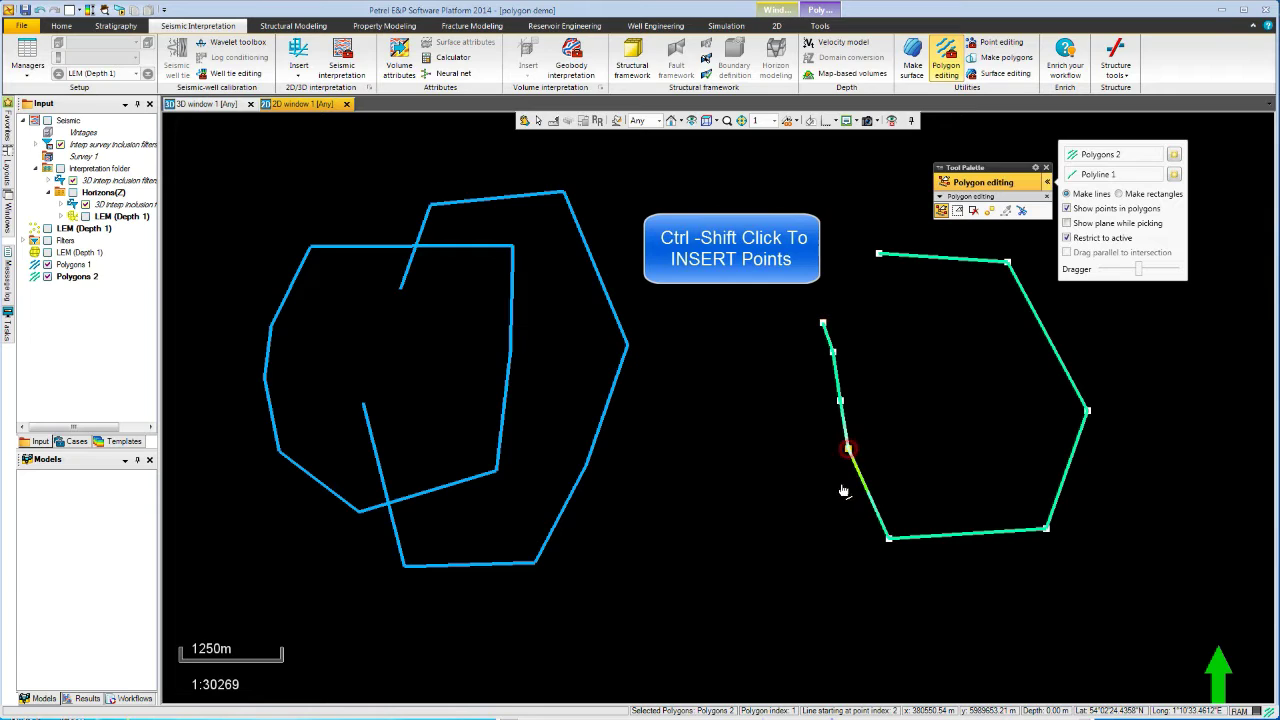
ctrl+shift+click(857, 499)
ctrl+shift+click(925, 543)
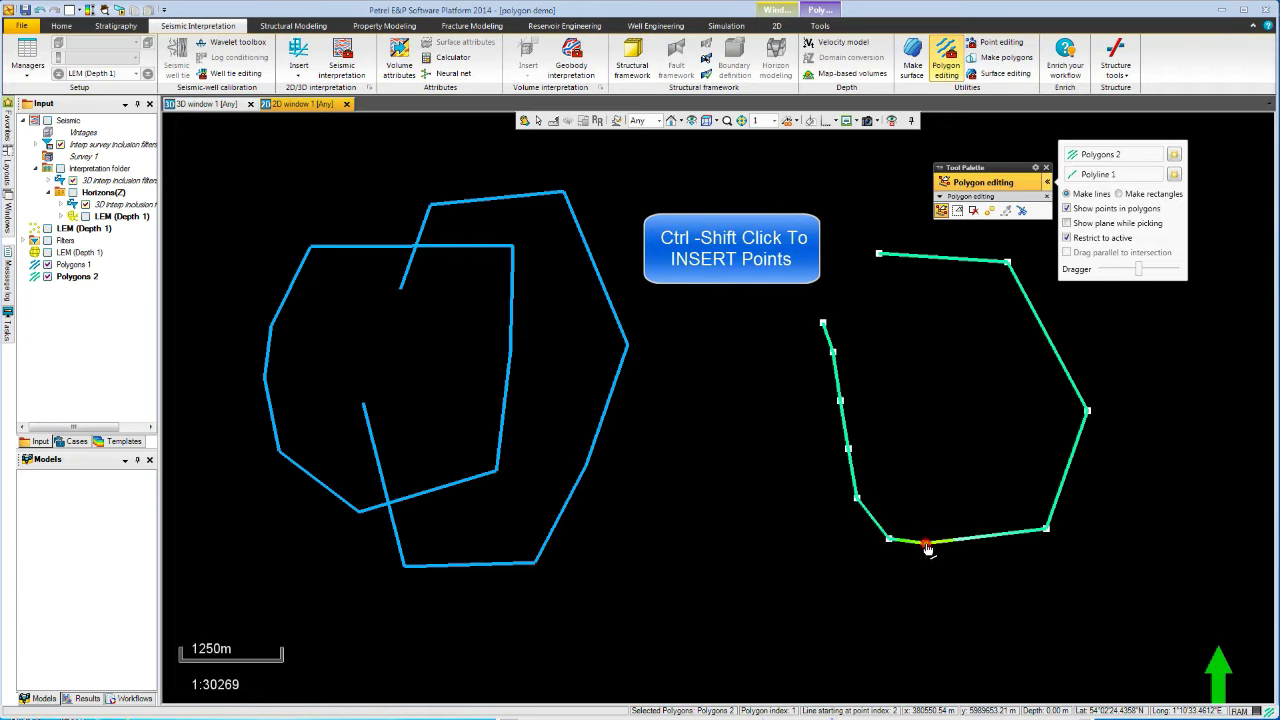
ctrl+shift+click(1002, 542)
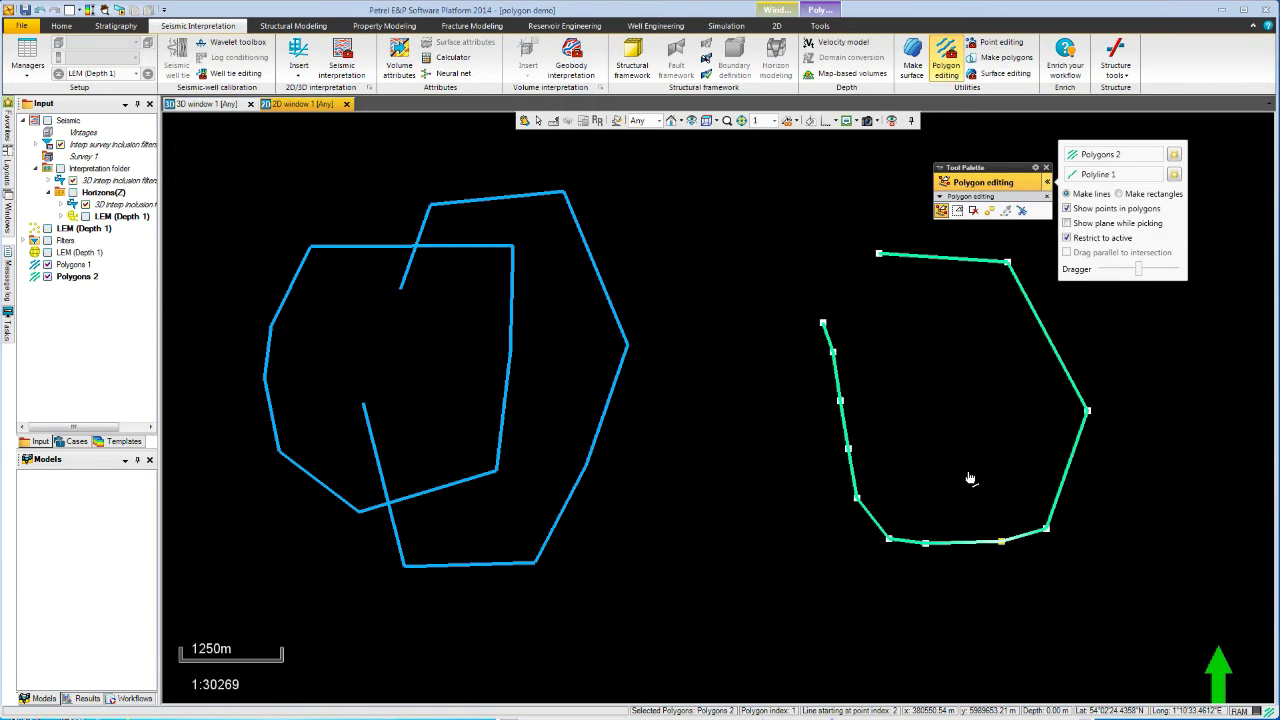
ctrl+shift+click(840, 401)
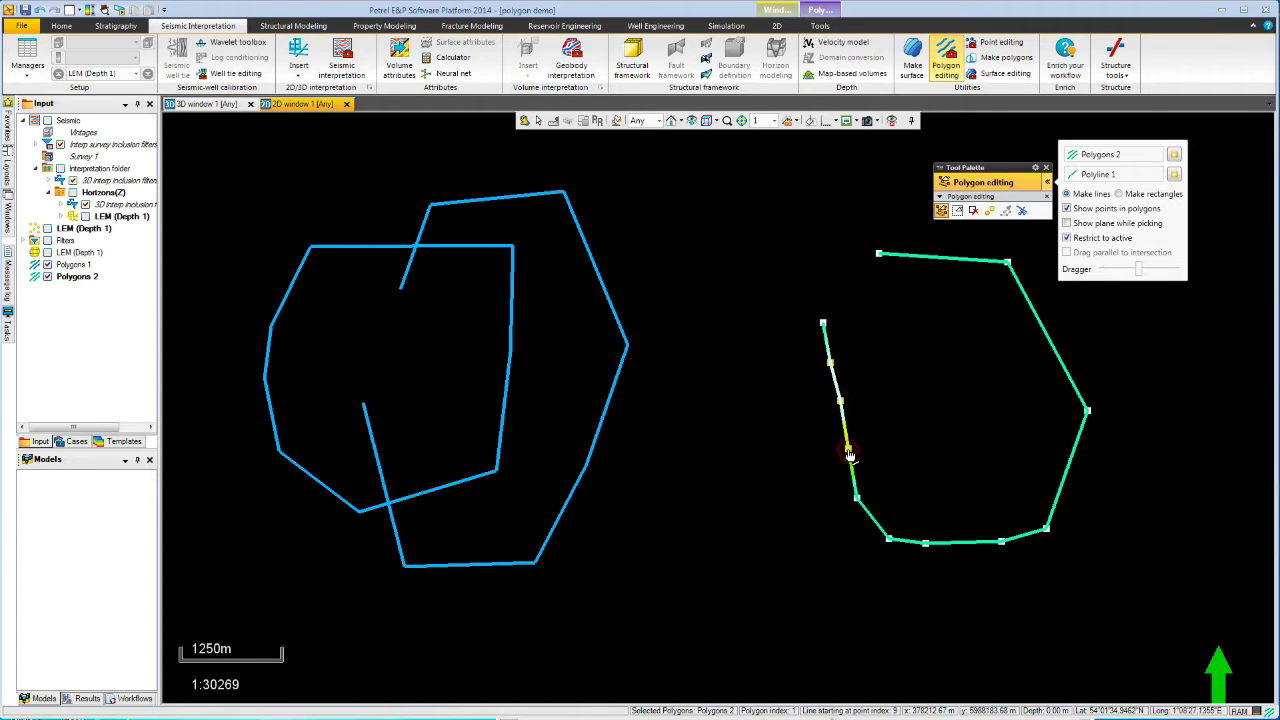
Drag the left-side vertex outward, then box-select the lower points and shift them
mouse_move(850, 455)
mouse_down()
mouse_move(786, 463)
mouse_move(895, 448)
mouse_move(808, 458)
mouse_move(874, 457)
mouse_up()
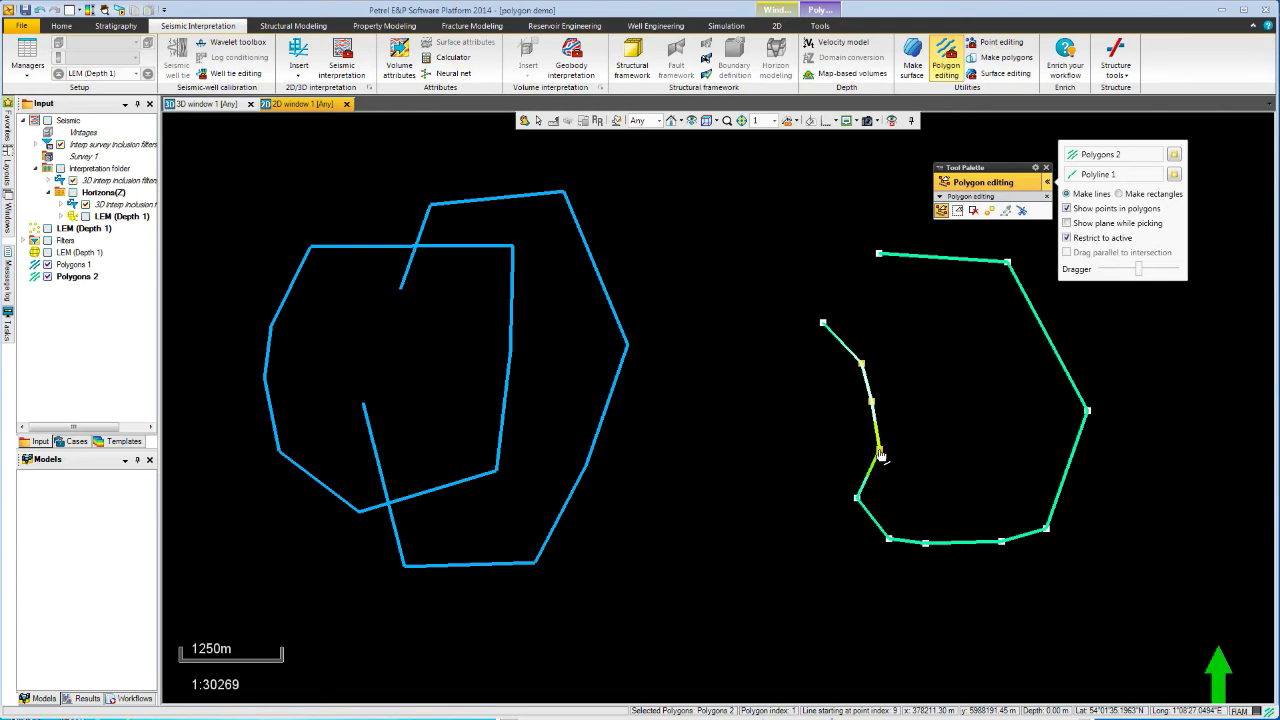
click(940, 417)
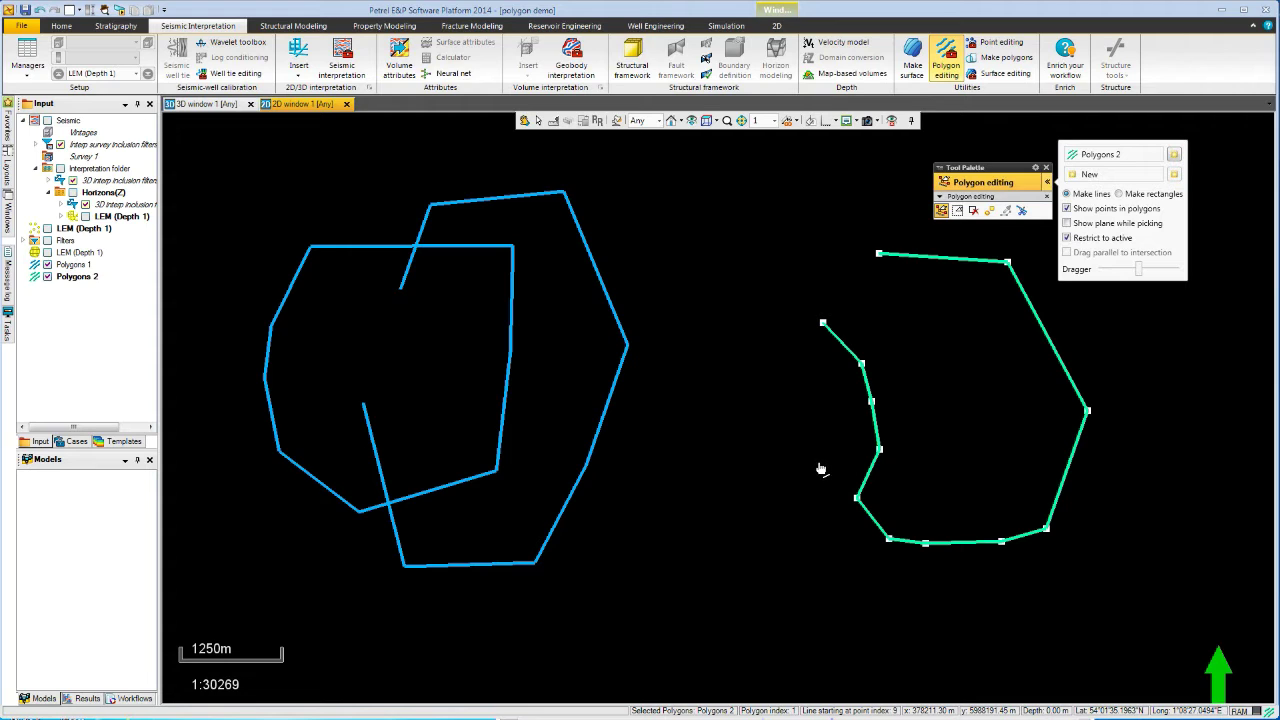
drag(820, 461, 1068, 579)
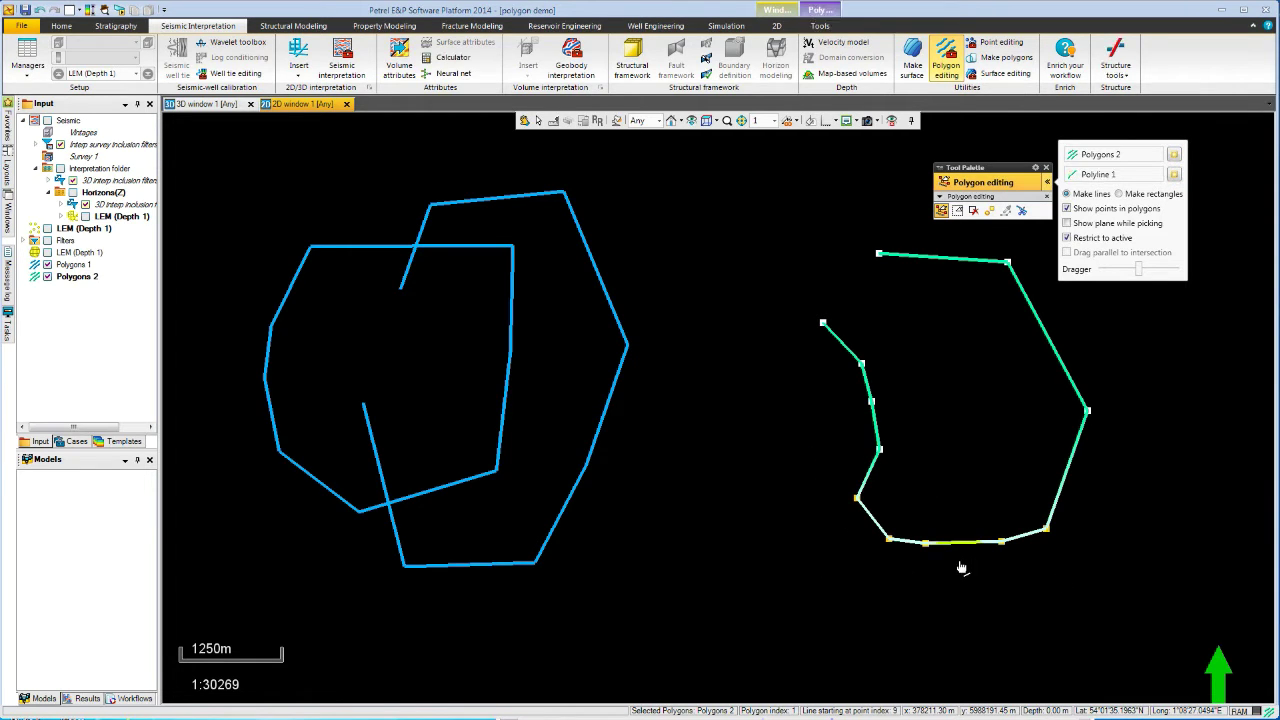
drag(928, 548, 965, 522)
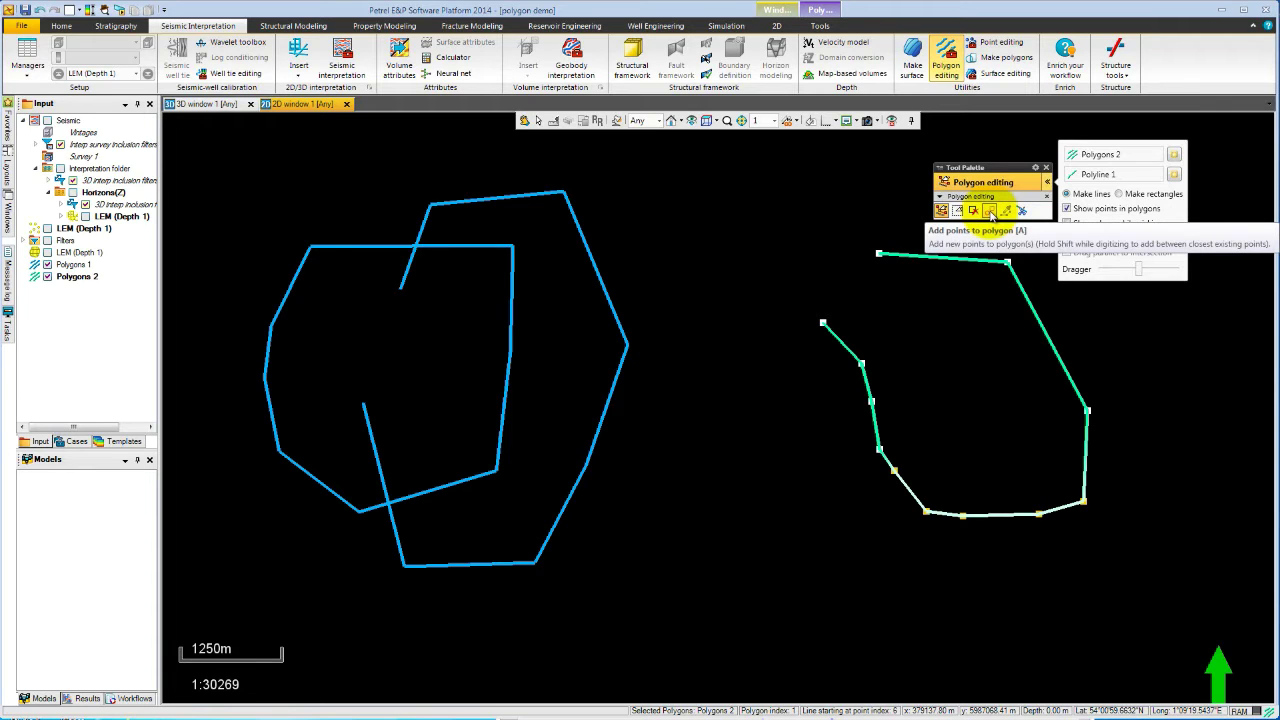
Draw a new closed four-sided polygon, Polyline 2, on the left overlapping the green lines
click(990, 211)
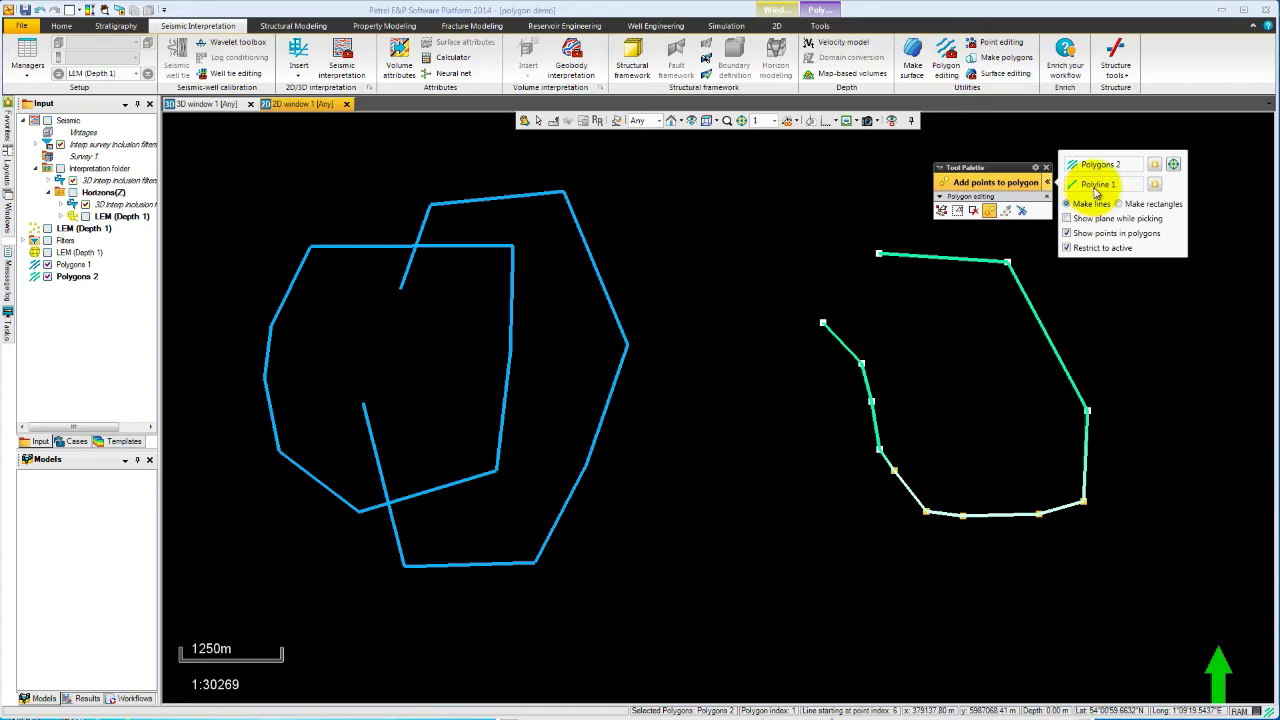
click(1155, 188)
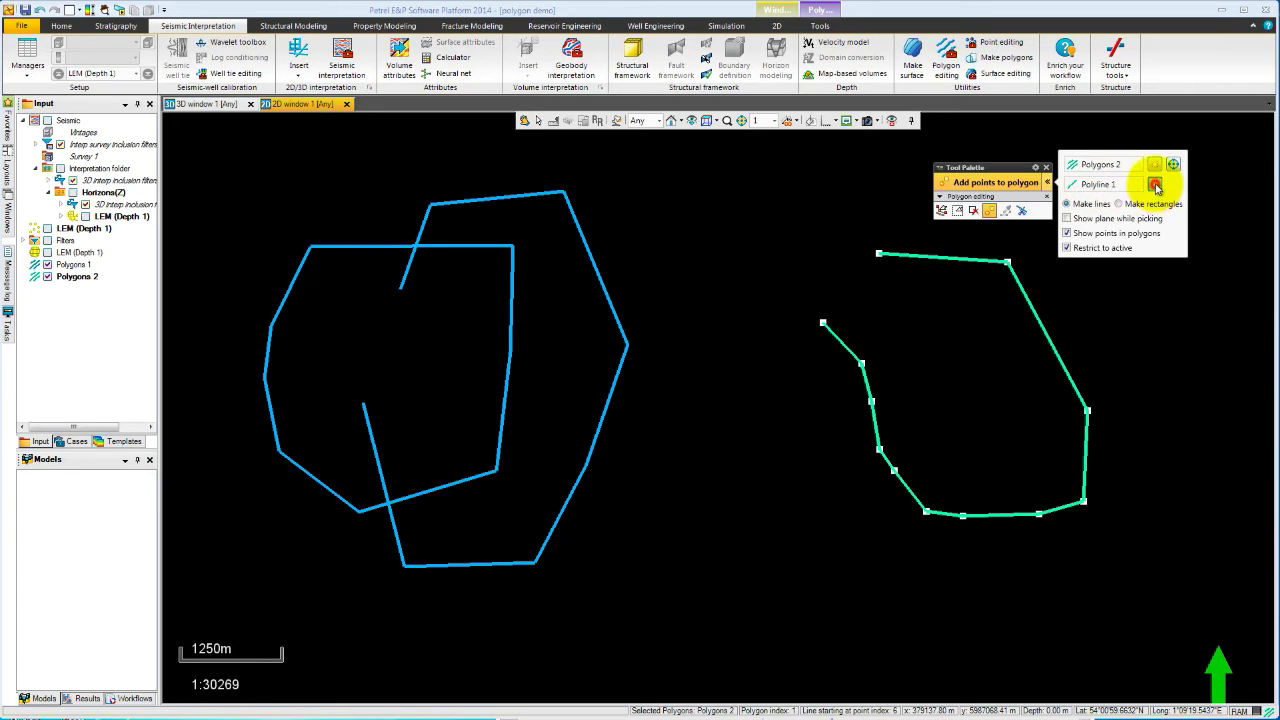
click(759, 284)
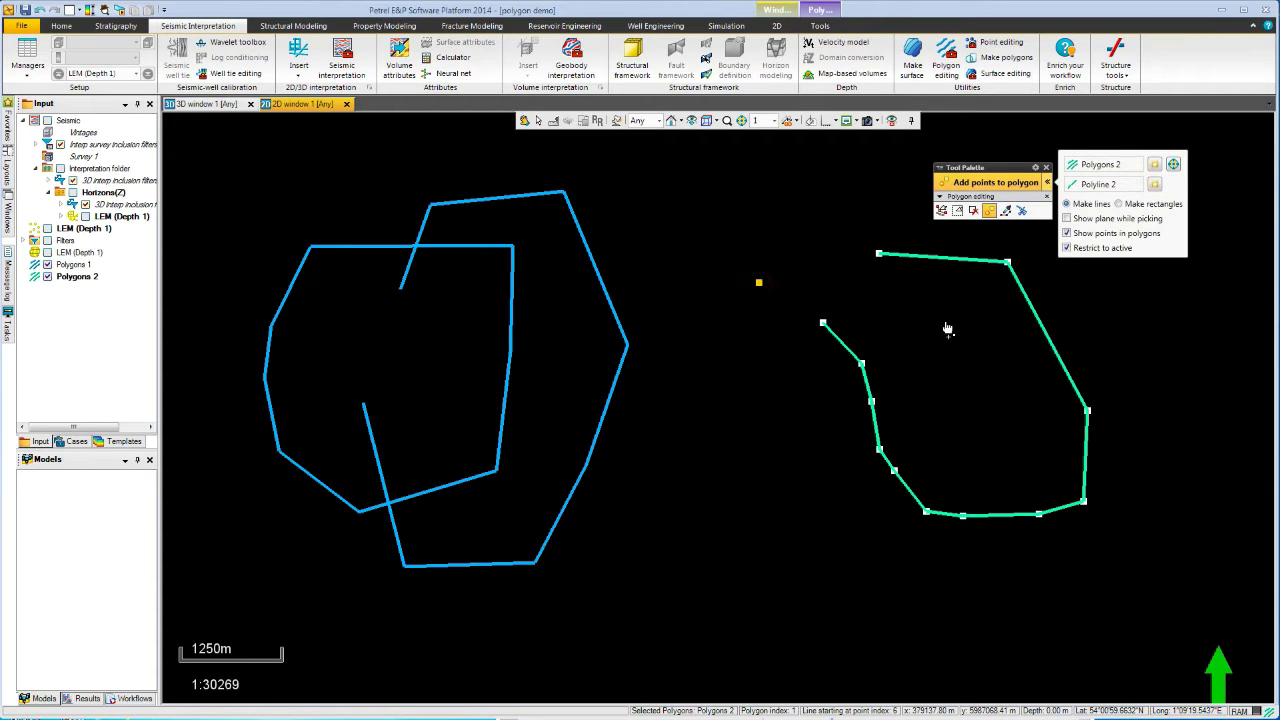
click(945, 321)
click(964, 430)
click(957, 583)
click(810, 565)
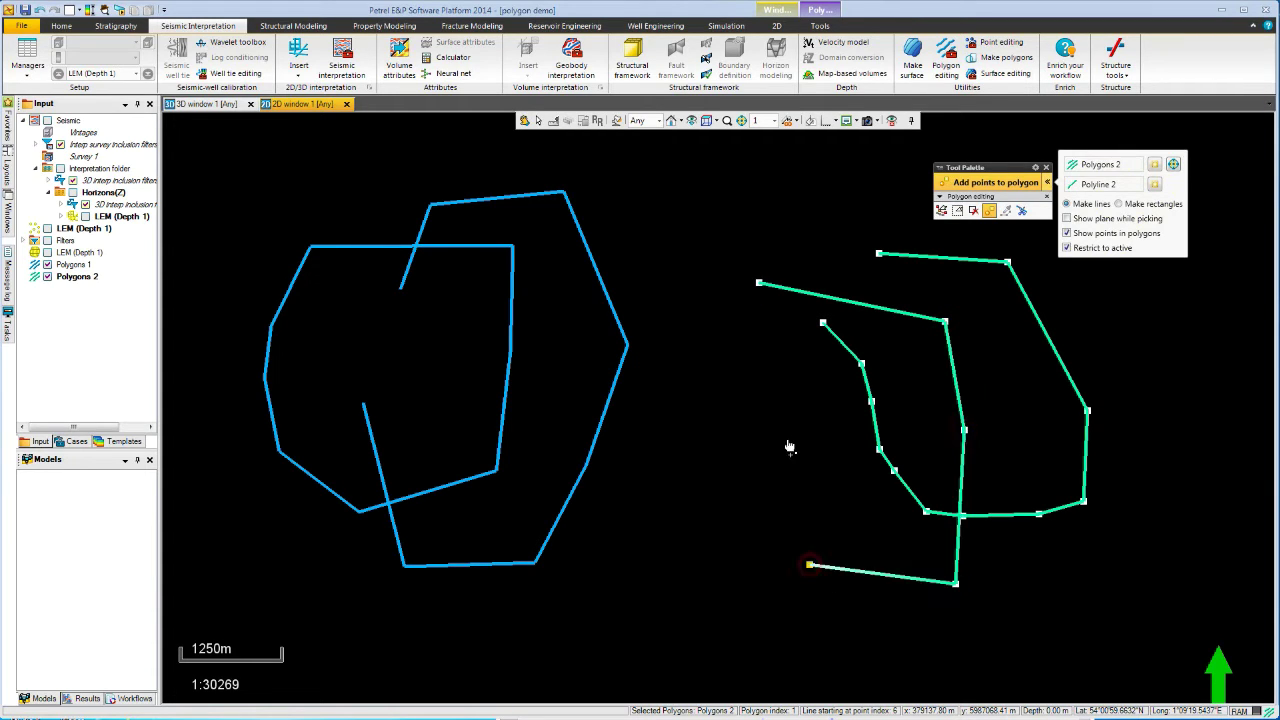
double_click(787, 440)
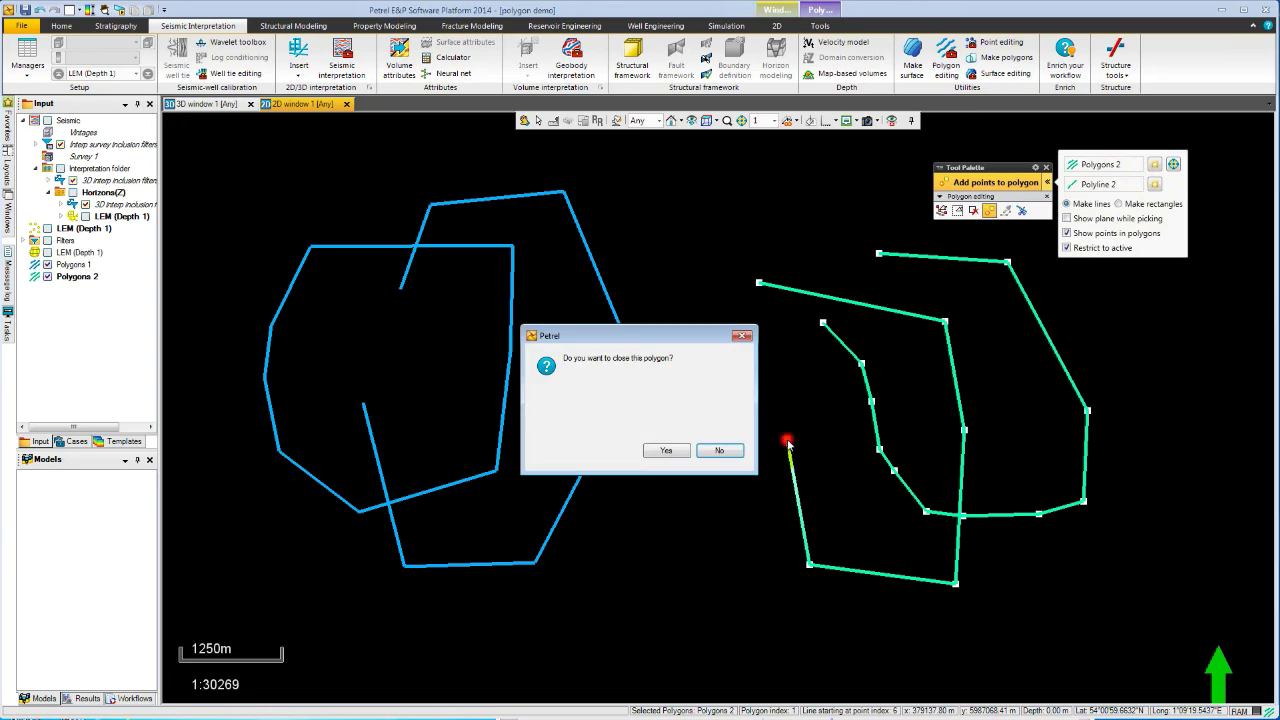
click(664, 450)
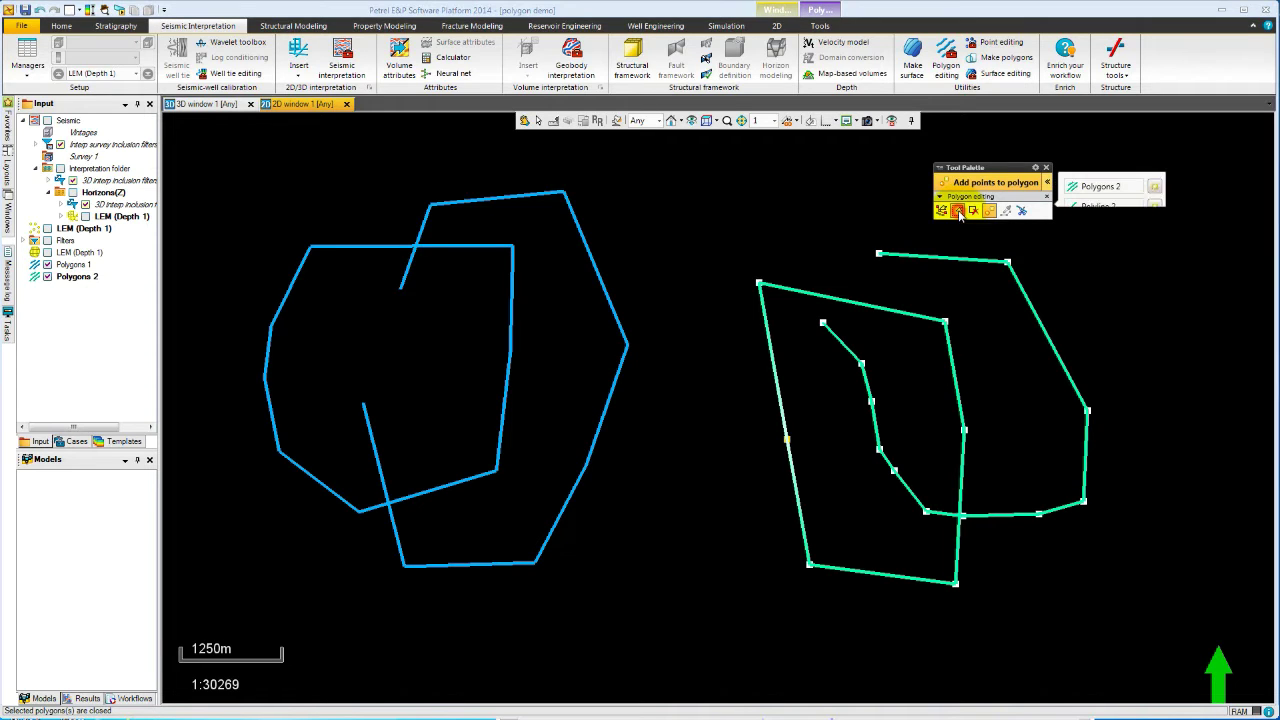
click(958, 211)
mouse_move(822, 325)
mouse_down()
mouse_move(857, 357)
mouse_move(878, 447)
mouse_move(936, 527)
mouse_up()
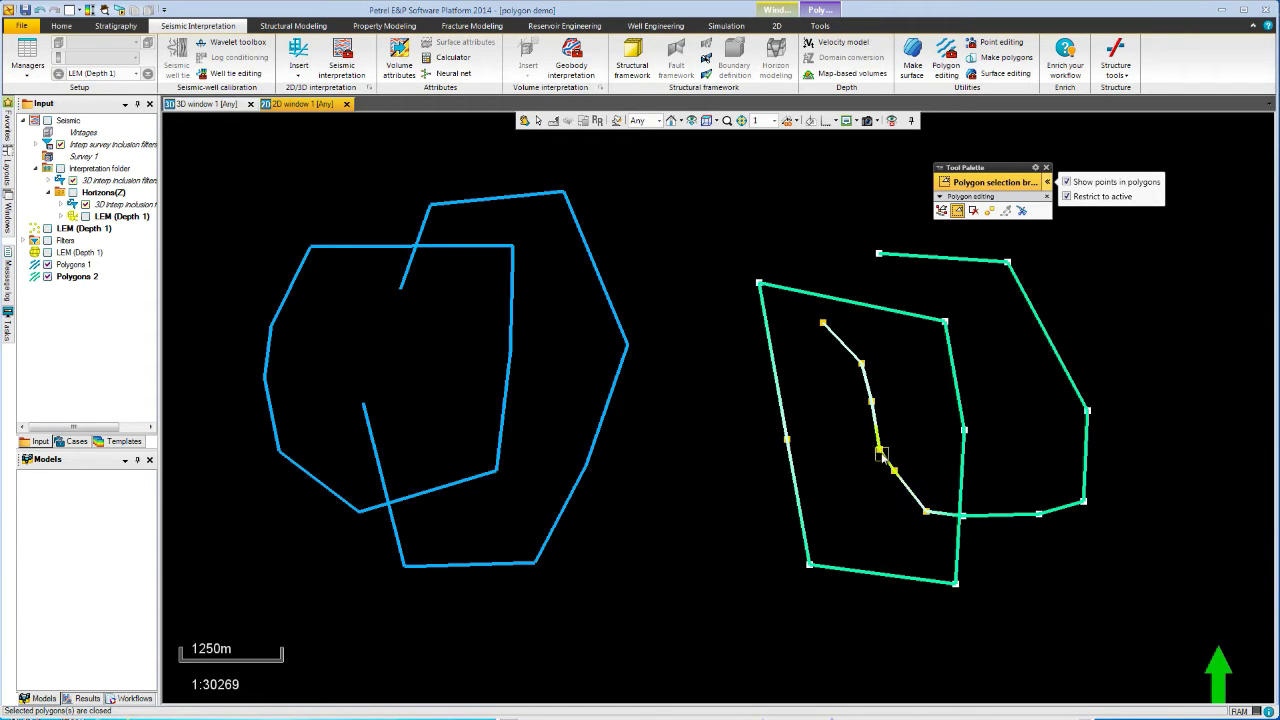
click(943, 209)
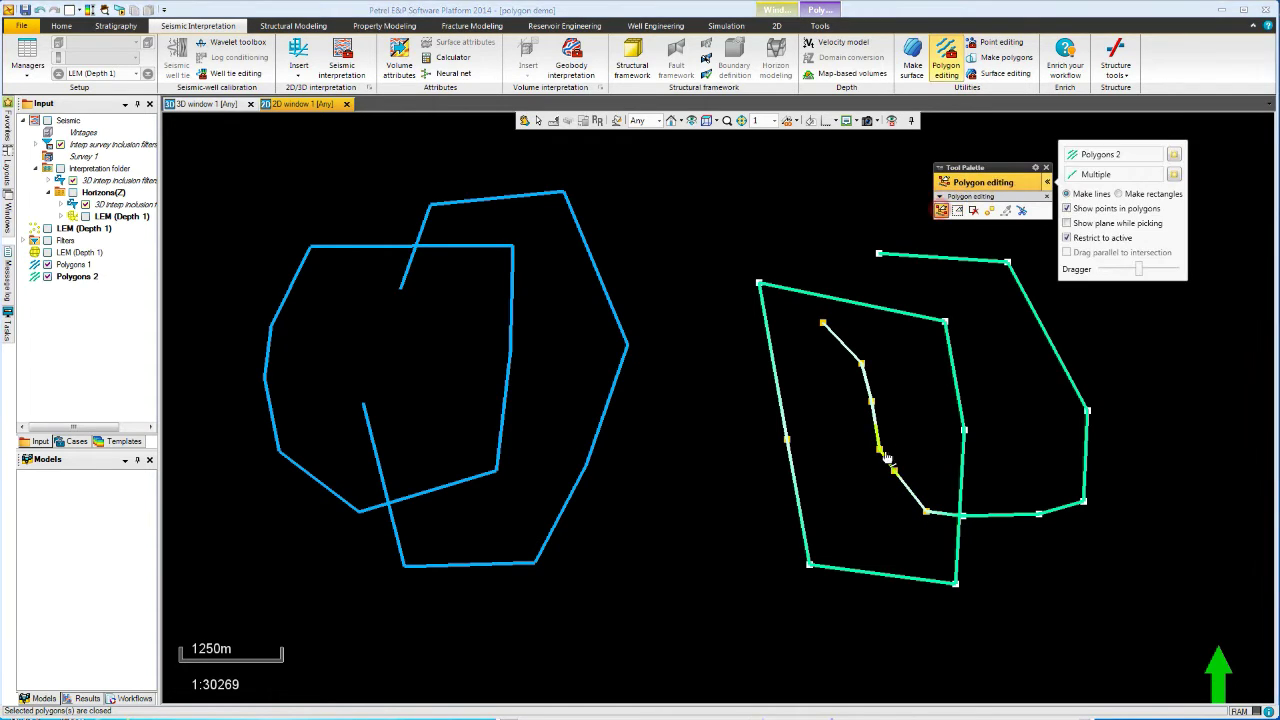
mouse_move(872, 460)
mouse_down()
mouse_move(852, 468)
mouse_move(874, 464)
mouse_up()
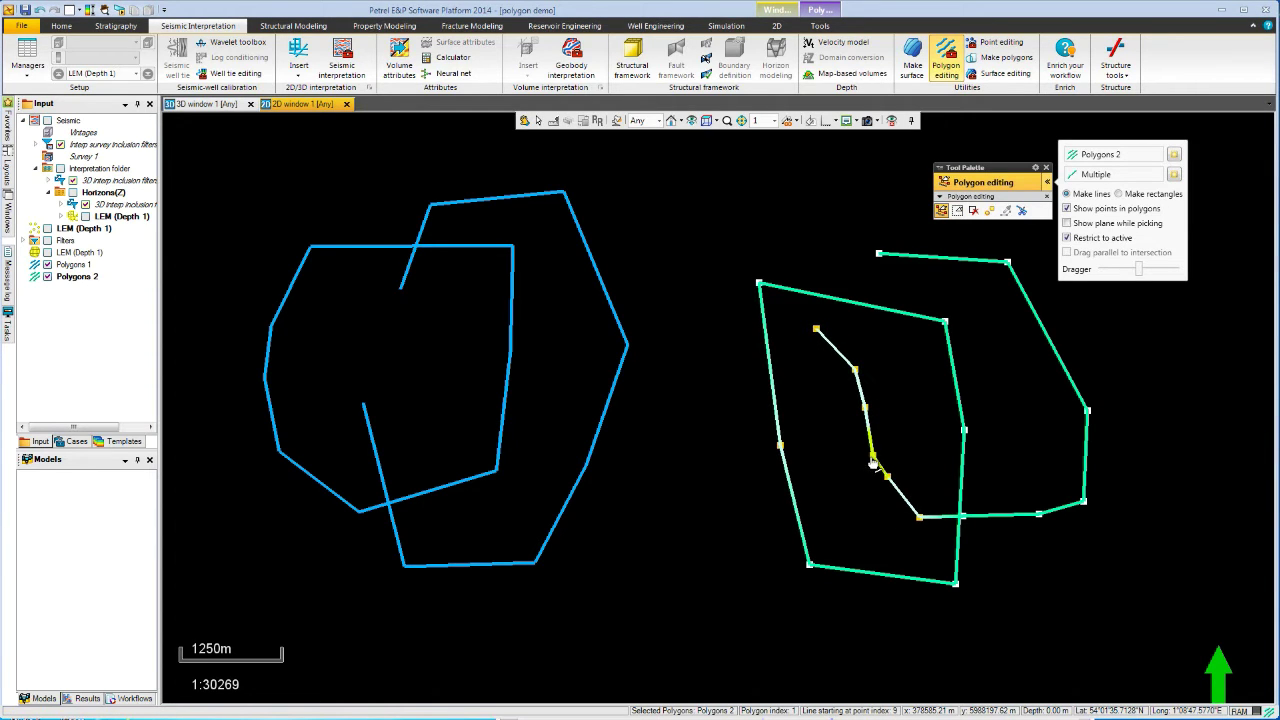
click(973, 212)
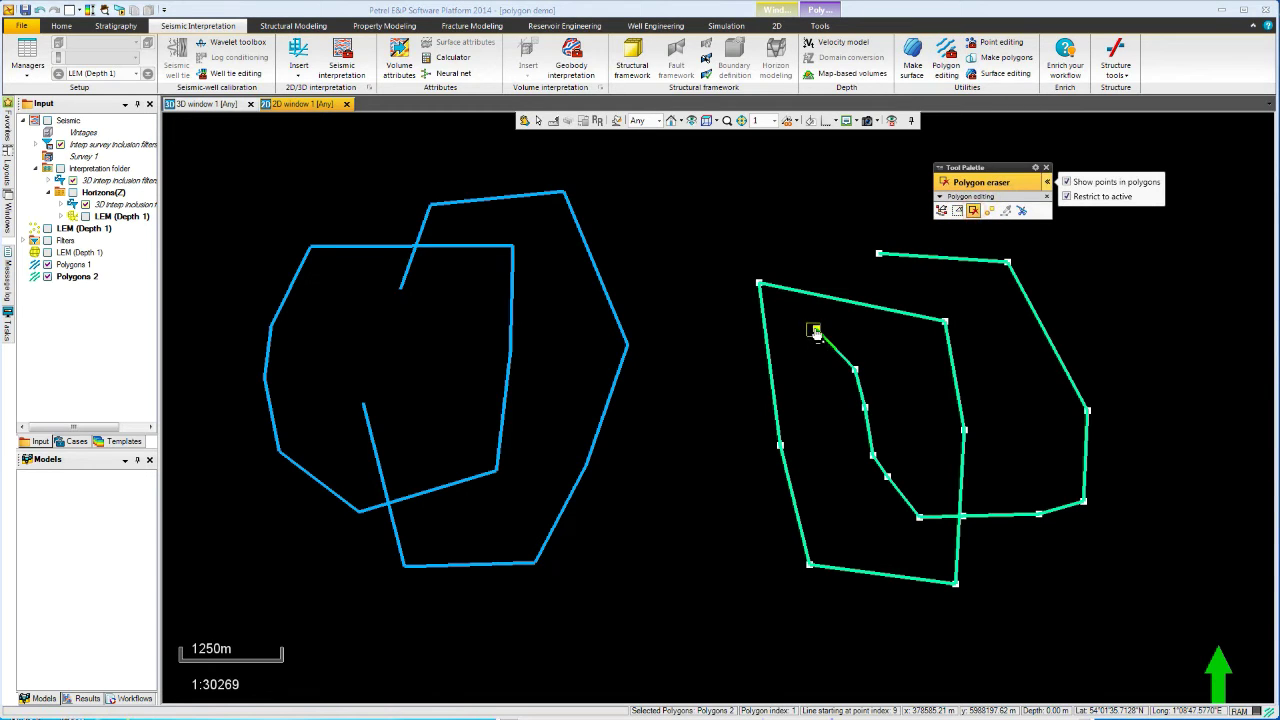
drag(816, 330, 860, 380)
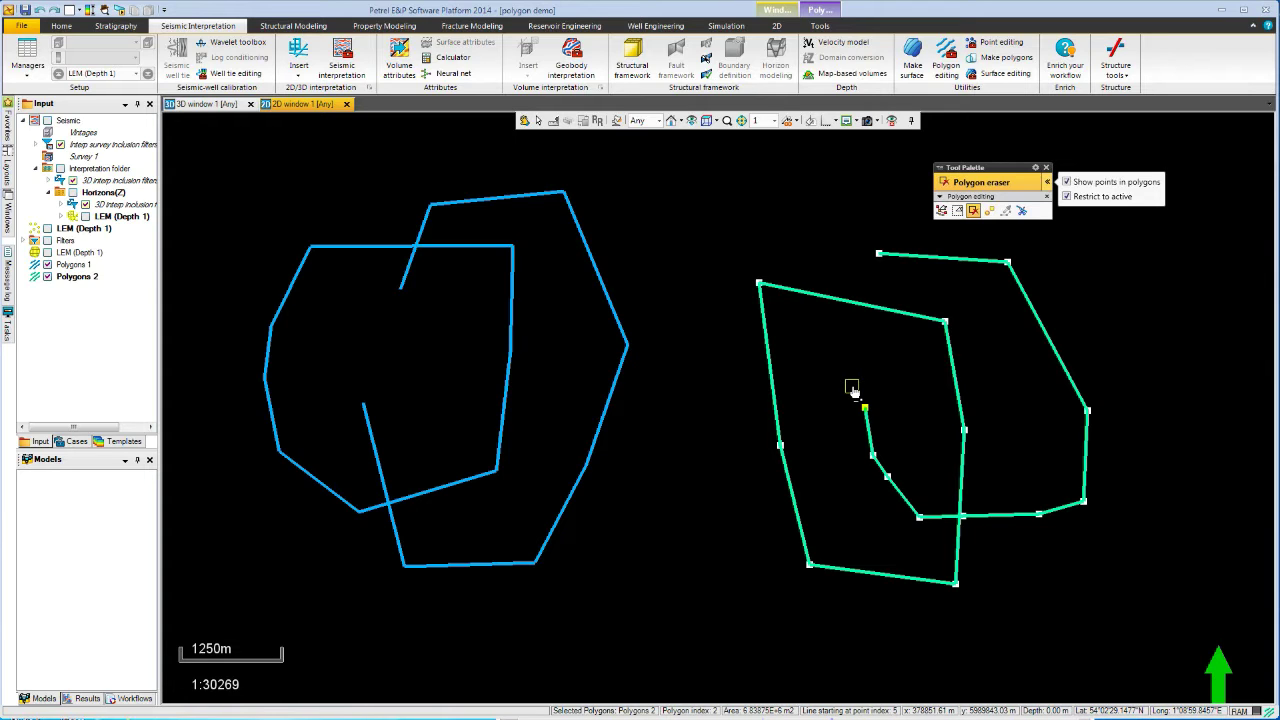
click(40, 9)
click(41, 10)
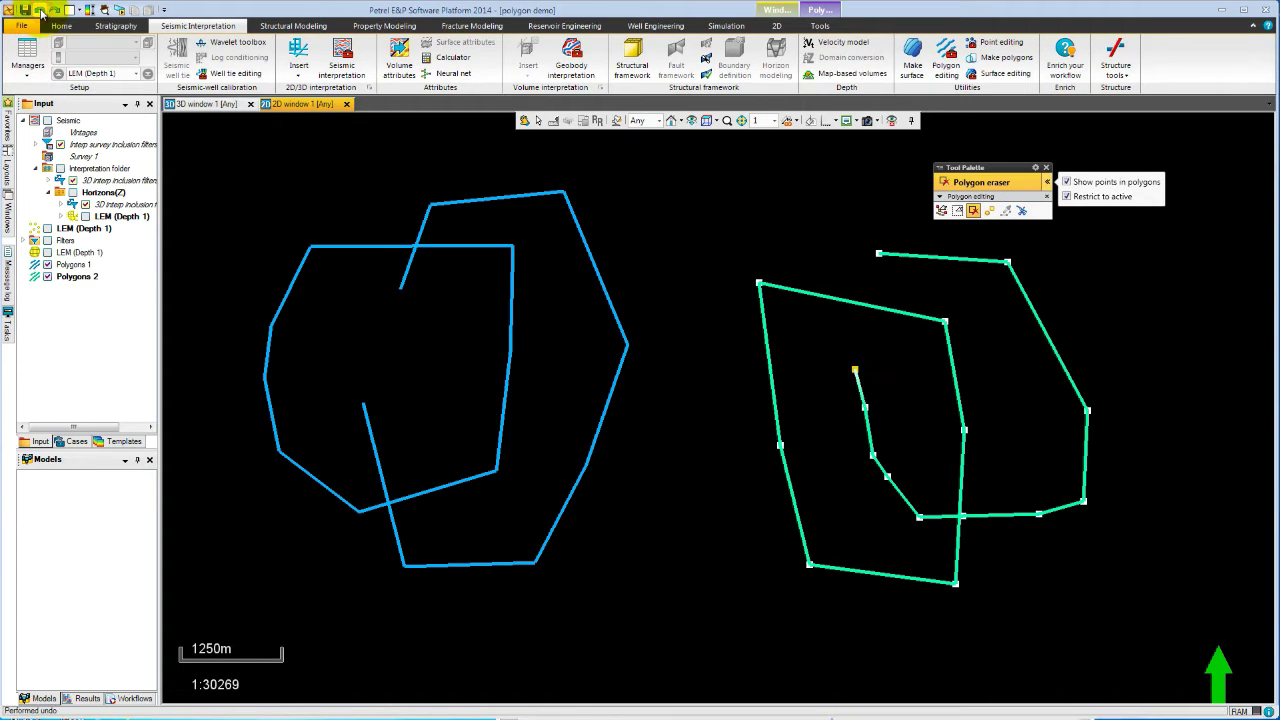
click(40, 10)
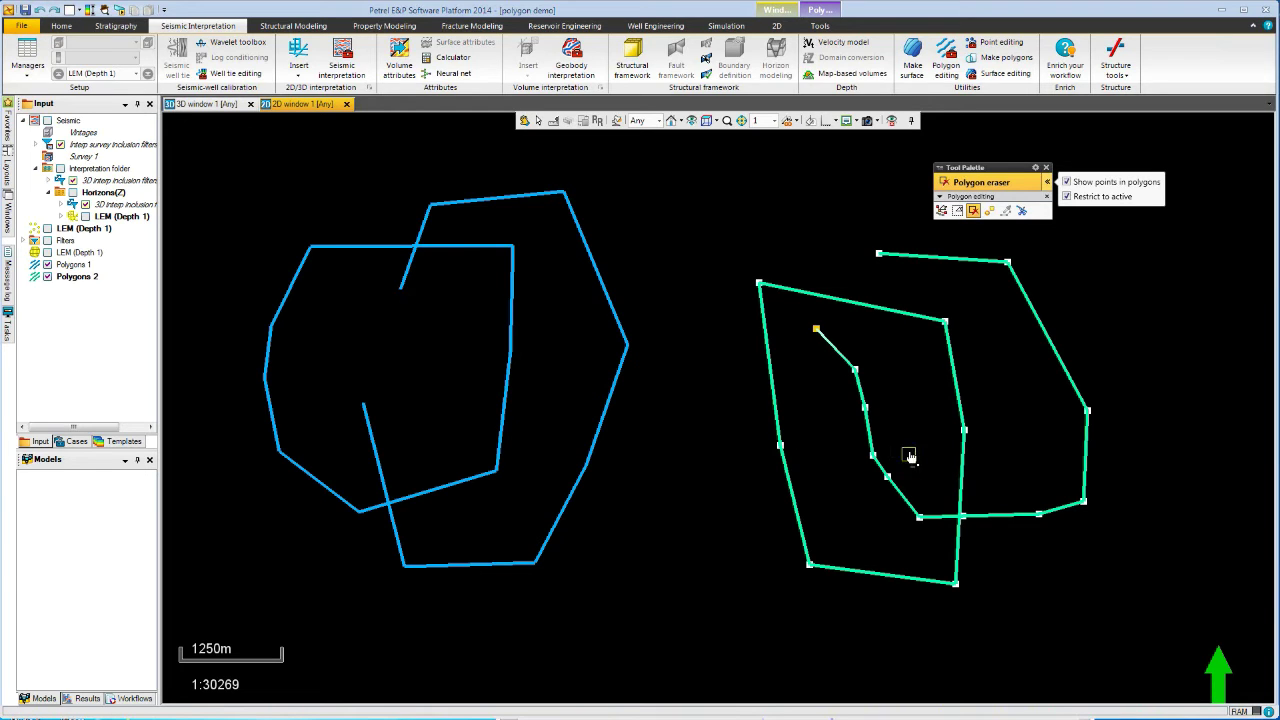
key(ctrl+z)
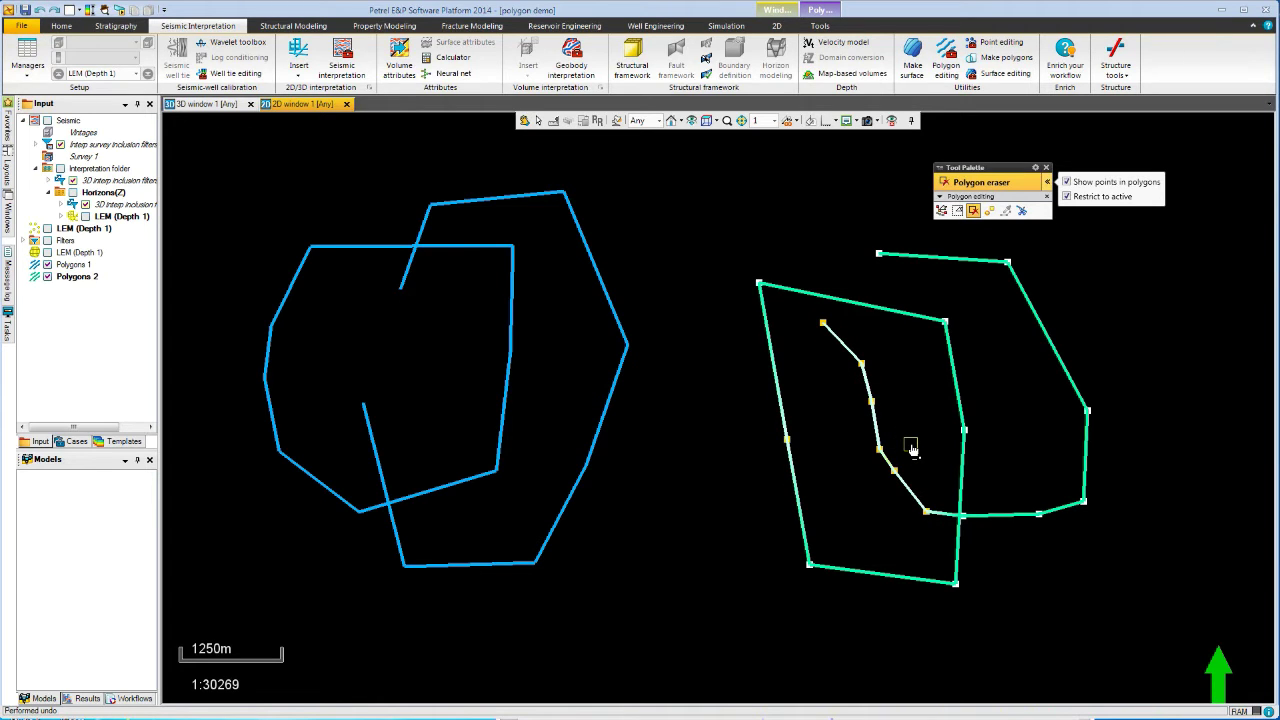
Cut the green polyline on its right edge and drag the top piece up and left
click(1021, 211)
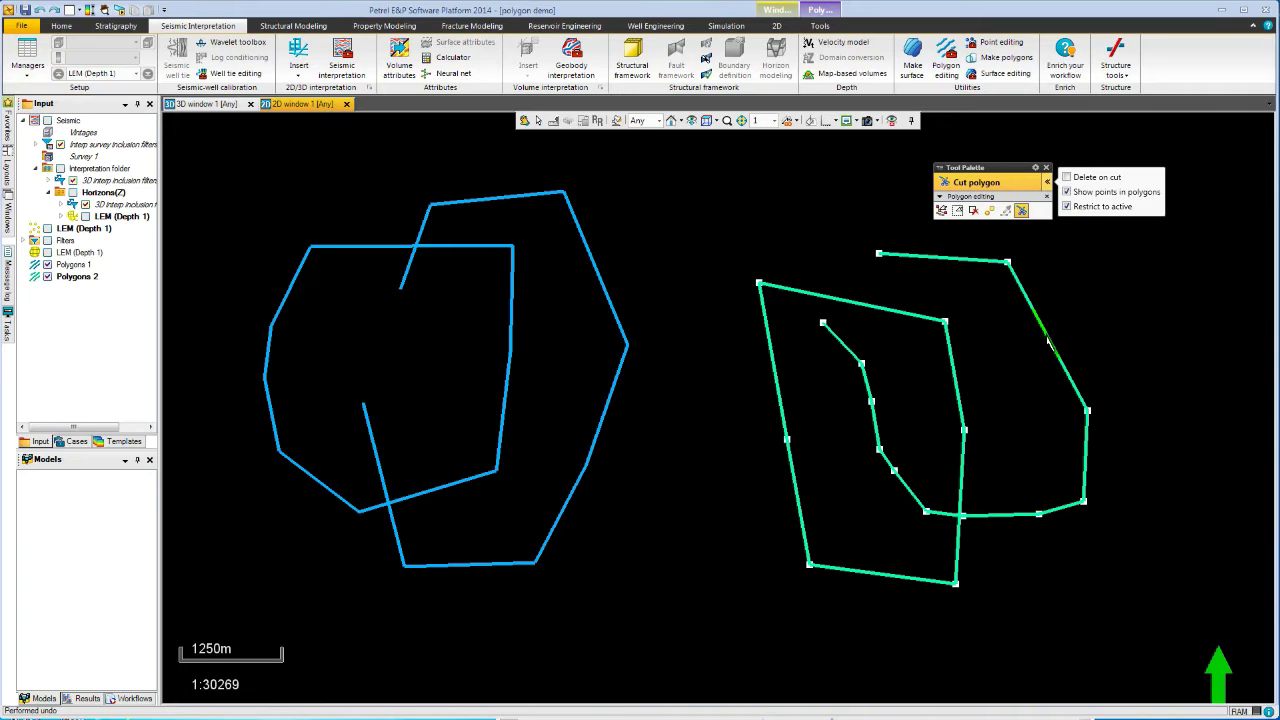
click(1046, 336)
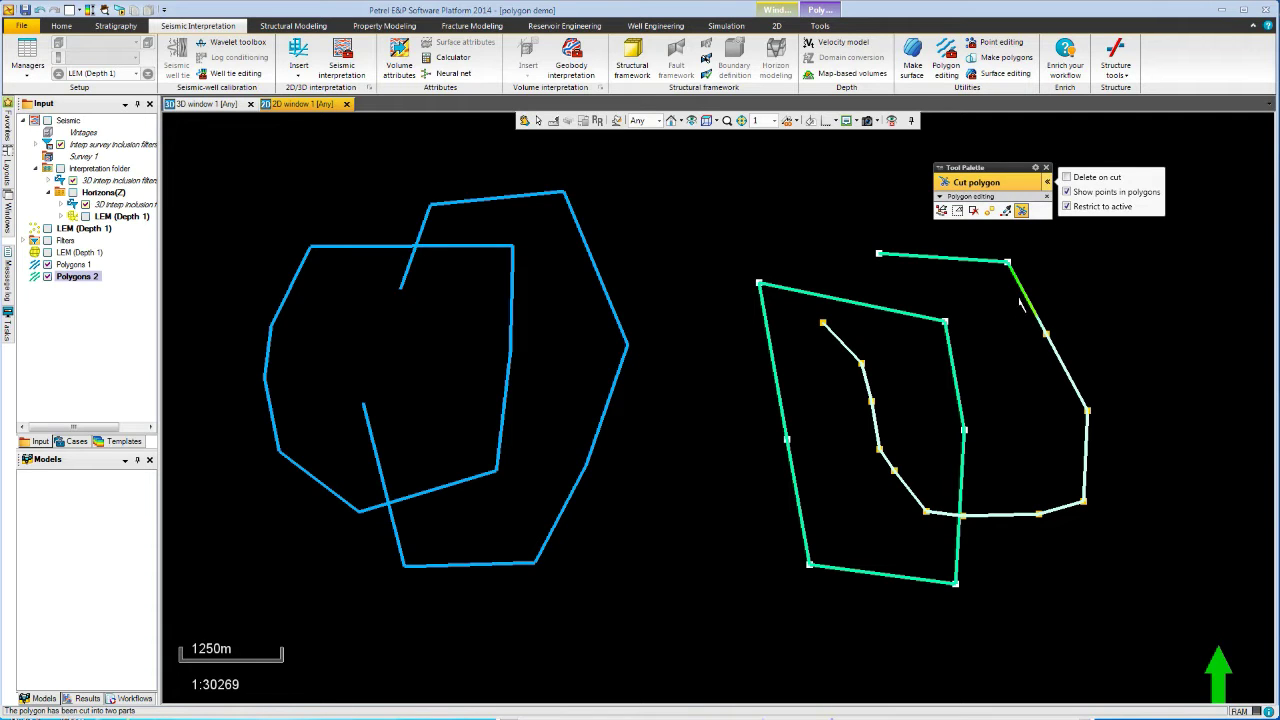
click(941, 210)
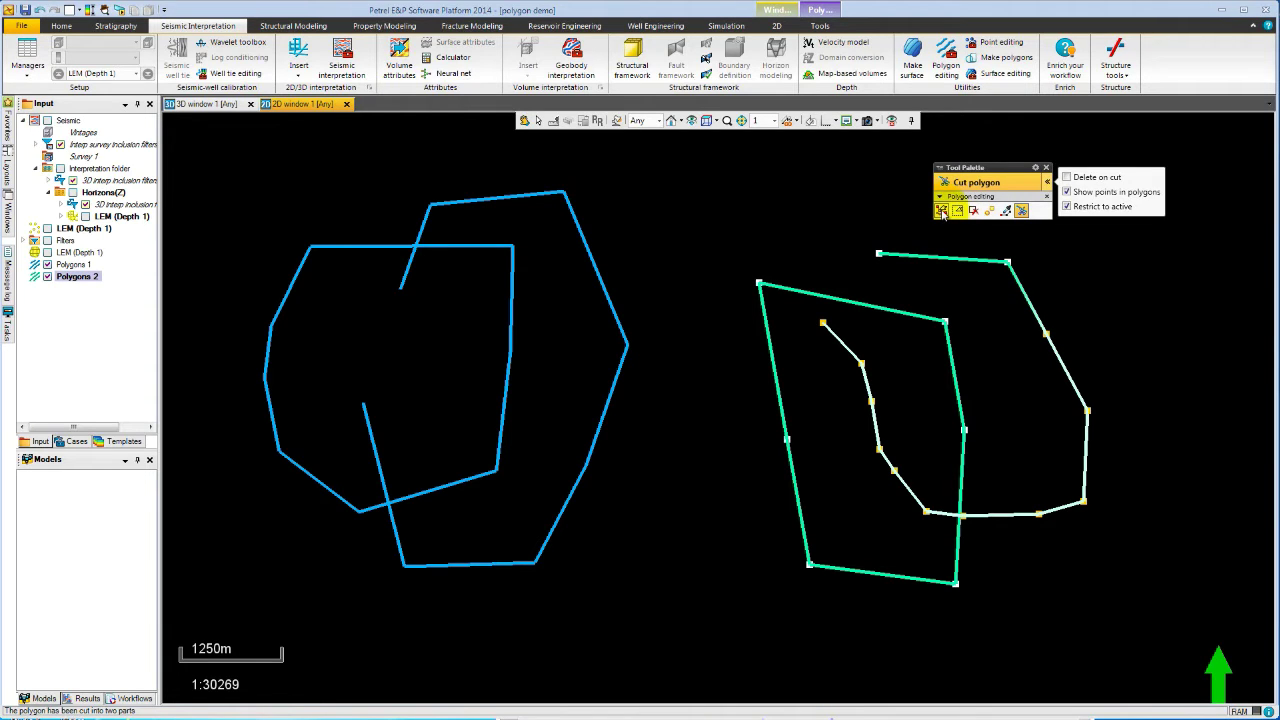
click(969, 265)
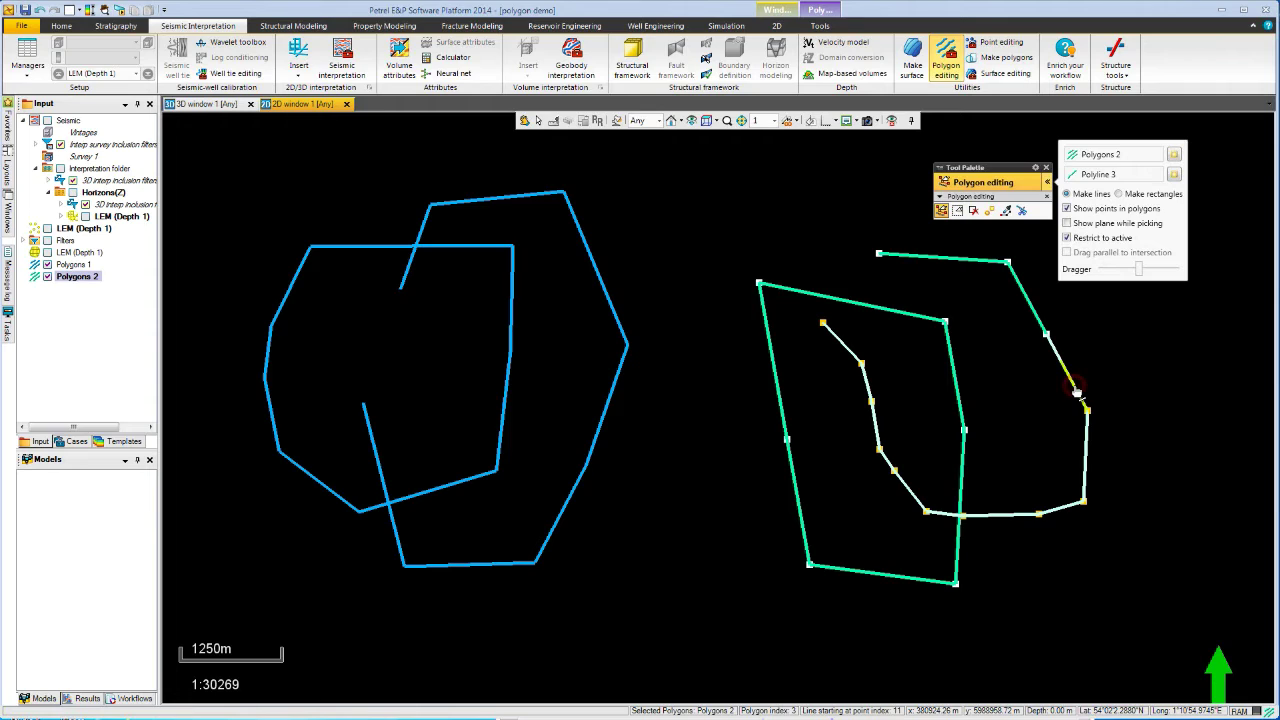
click(984, 264)
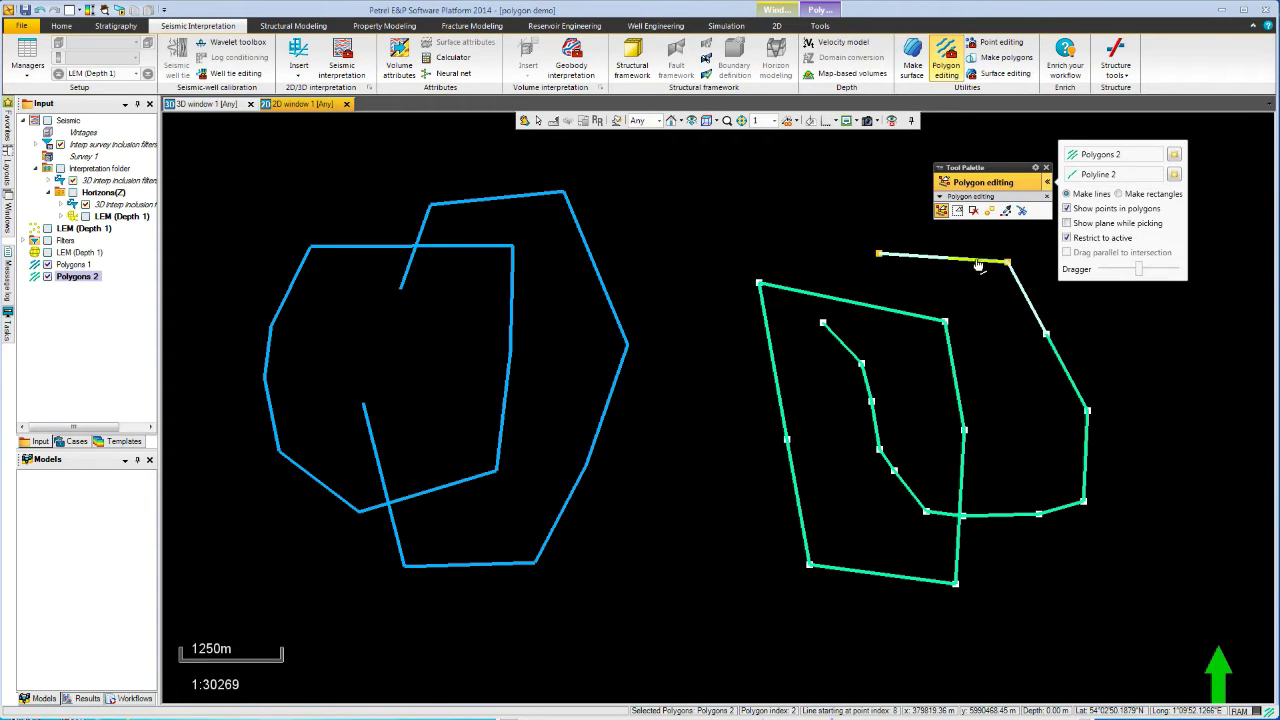
drag(978, 265, 931, 240)
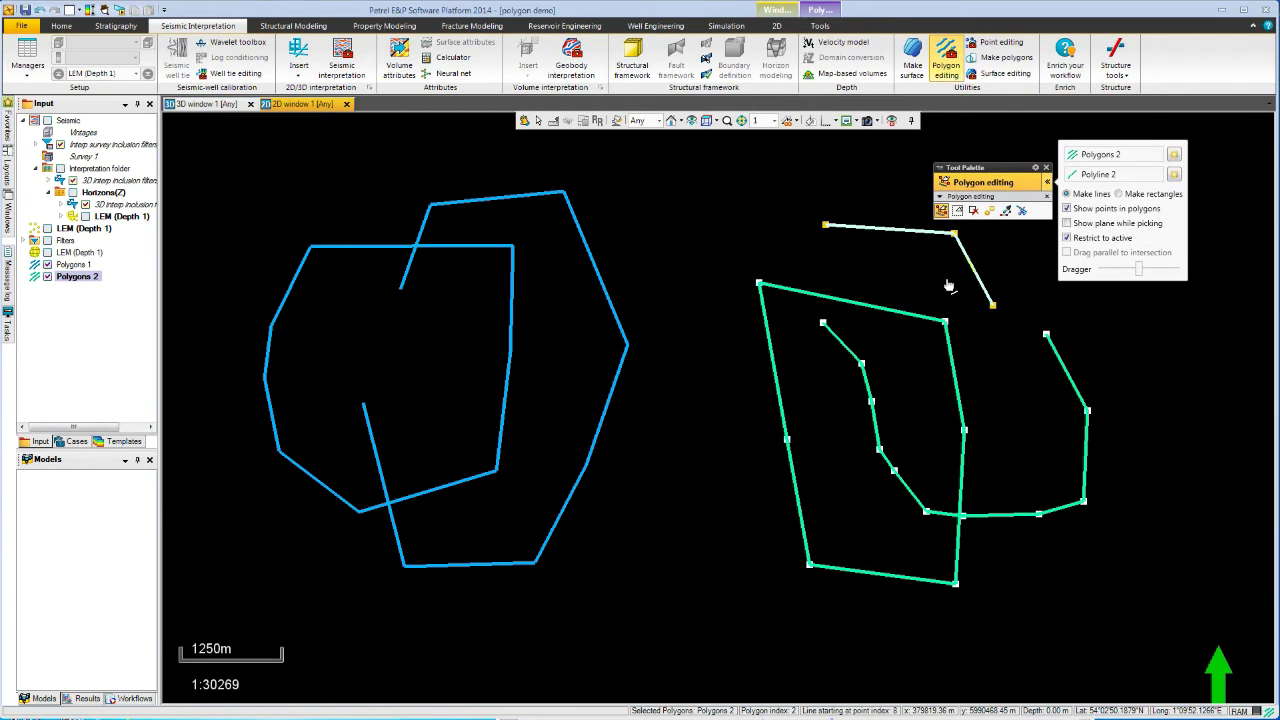
Enable 'Delete point or line segment when cutting' on the Make/edit polygons Settings tab and apply it
click(1000, 60)
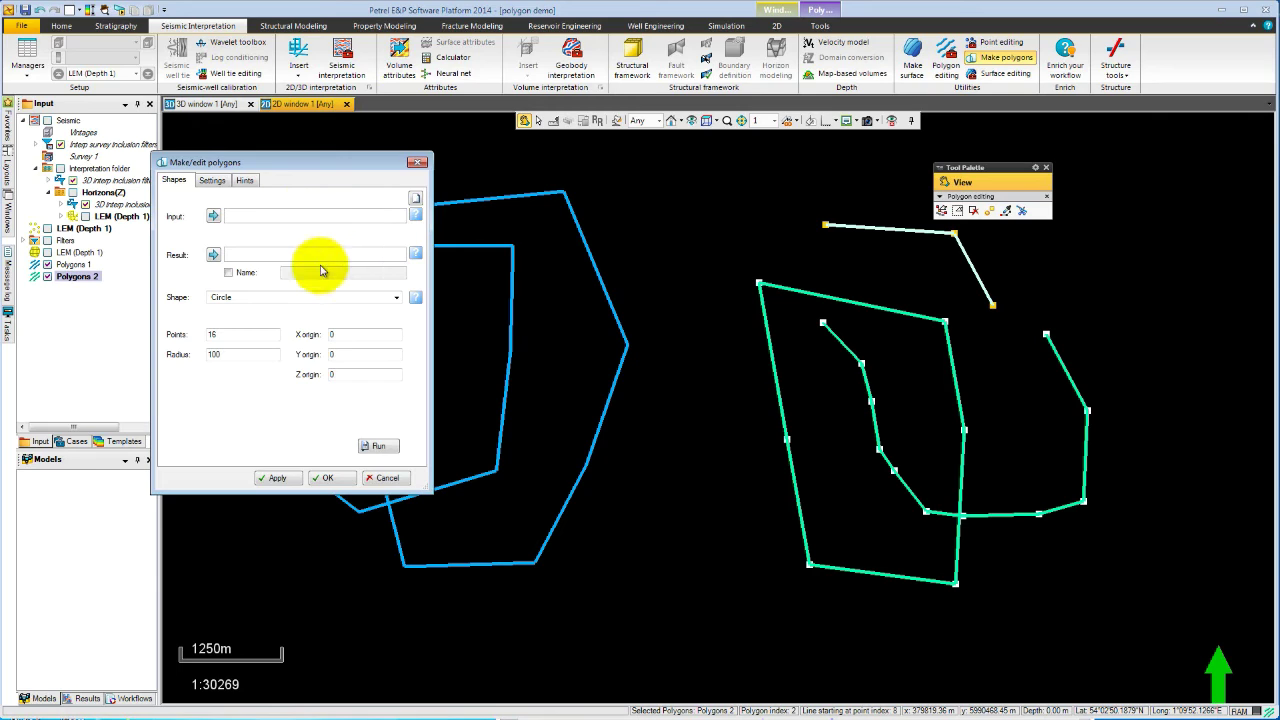
click(257, 300)
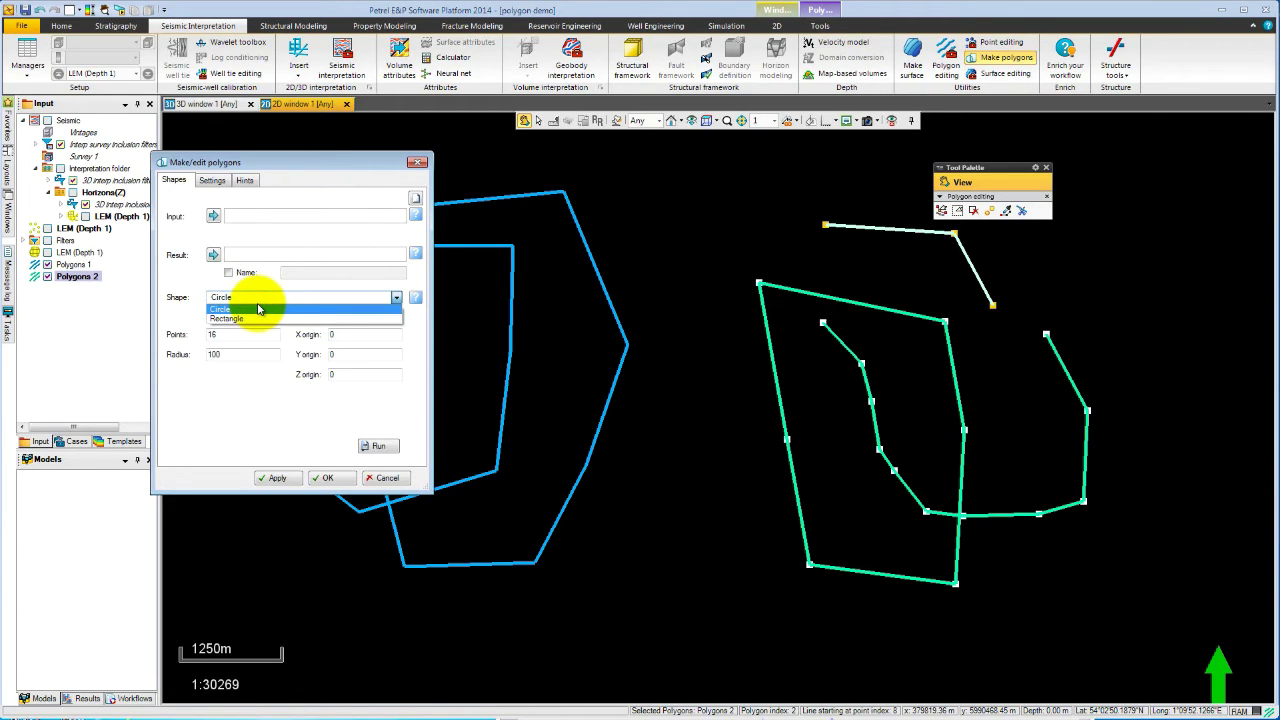
click(213, 181)
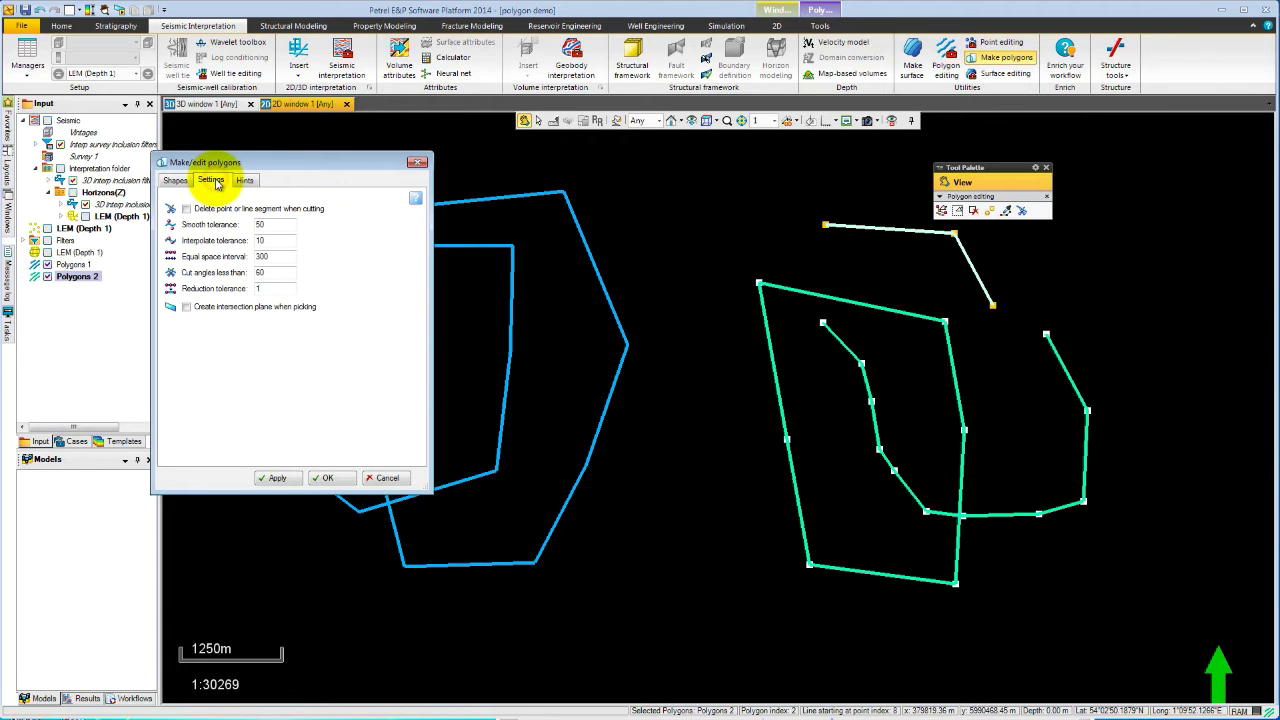
click(192, 313)
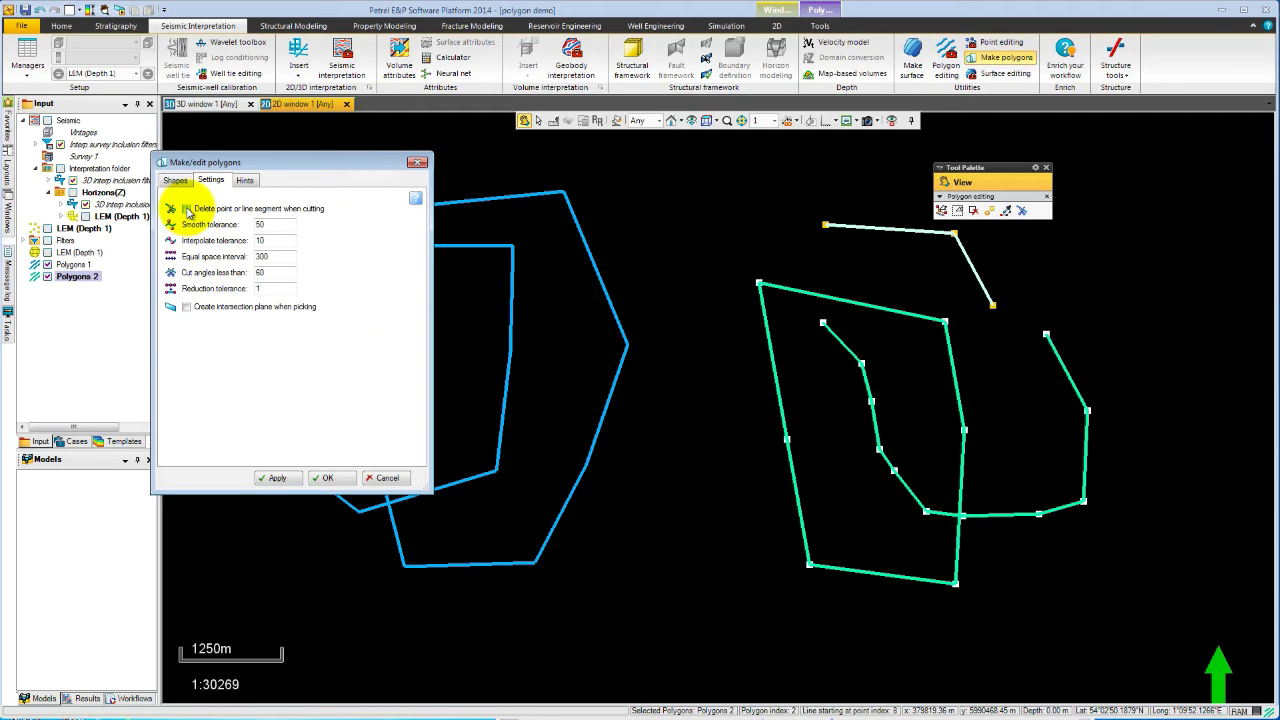
click(186, 209)
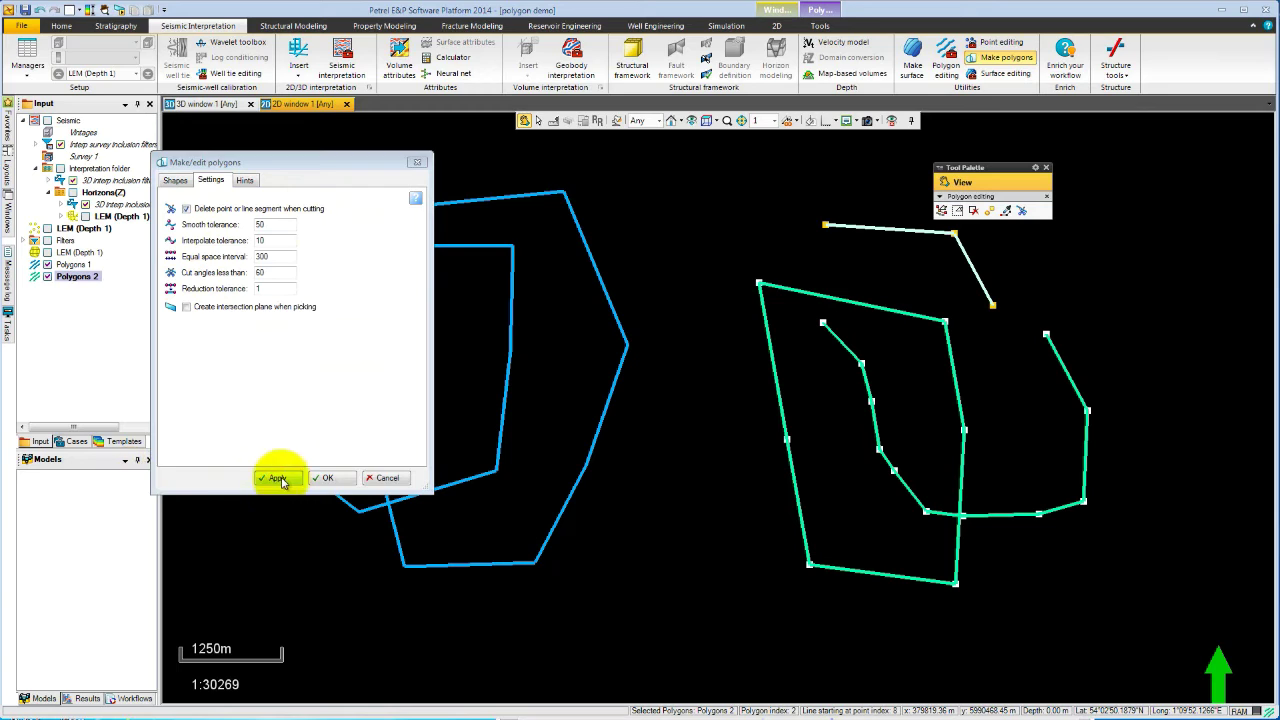
click(327, 478)
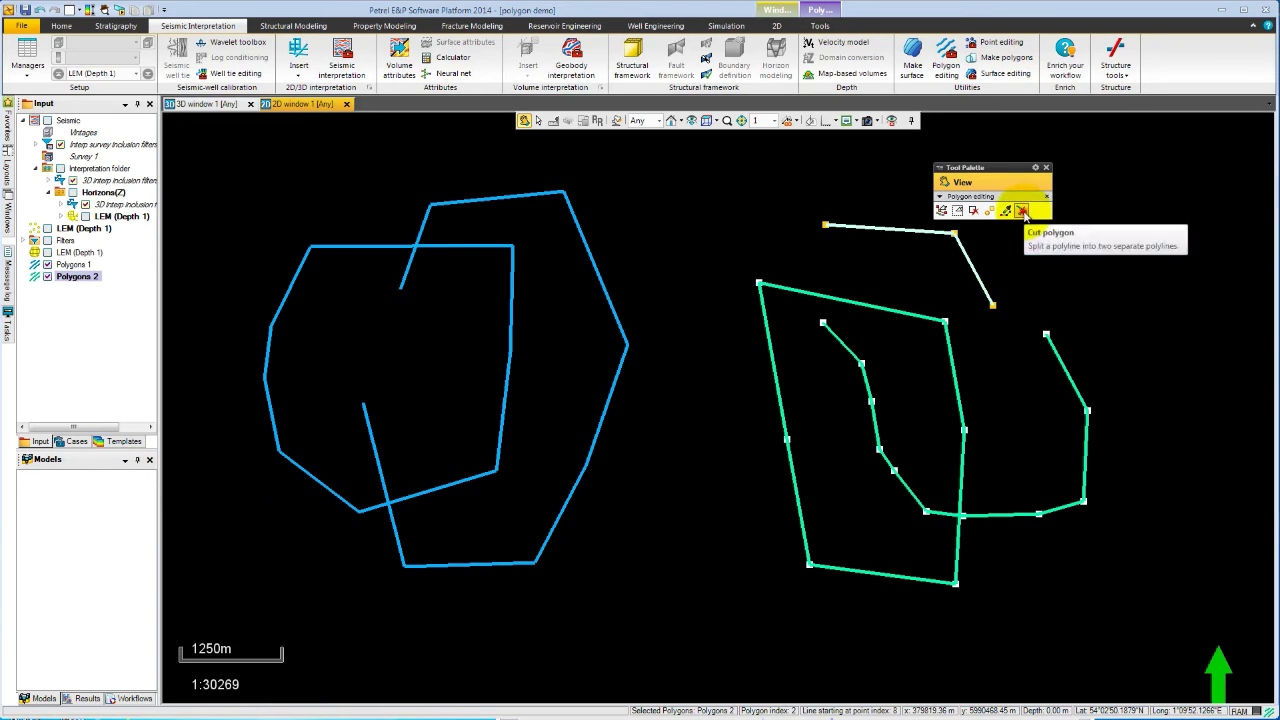
click(1021, 210)
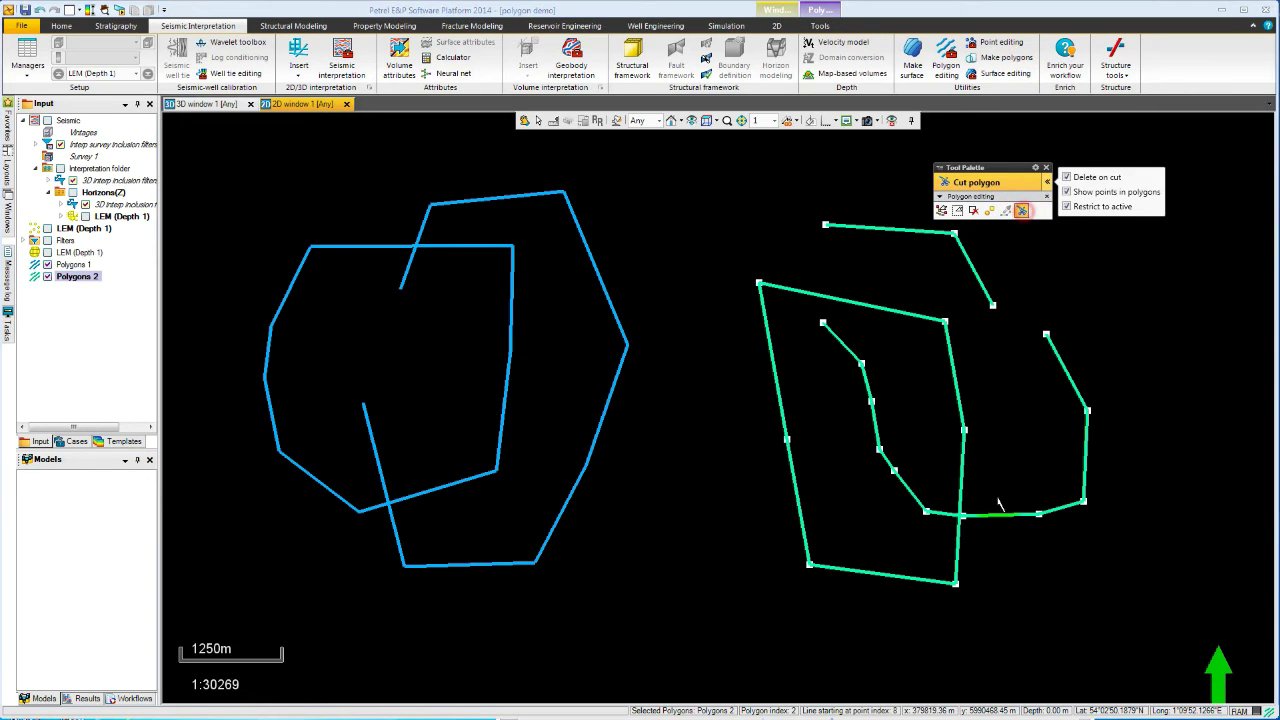
Cut out the short lower-right segment of the green Polygons 2 polyline, splitting it in two
click(1066, 516)
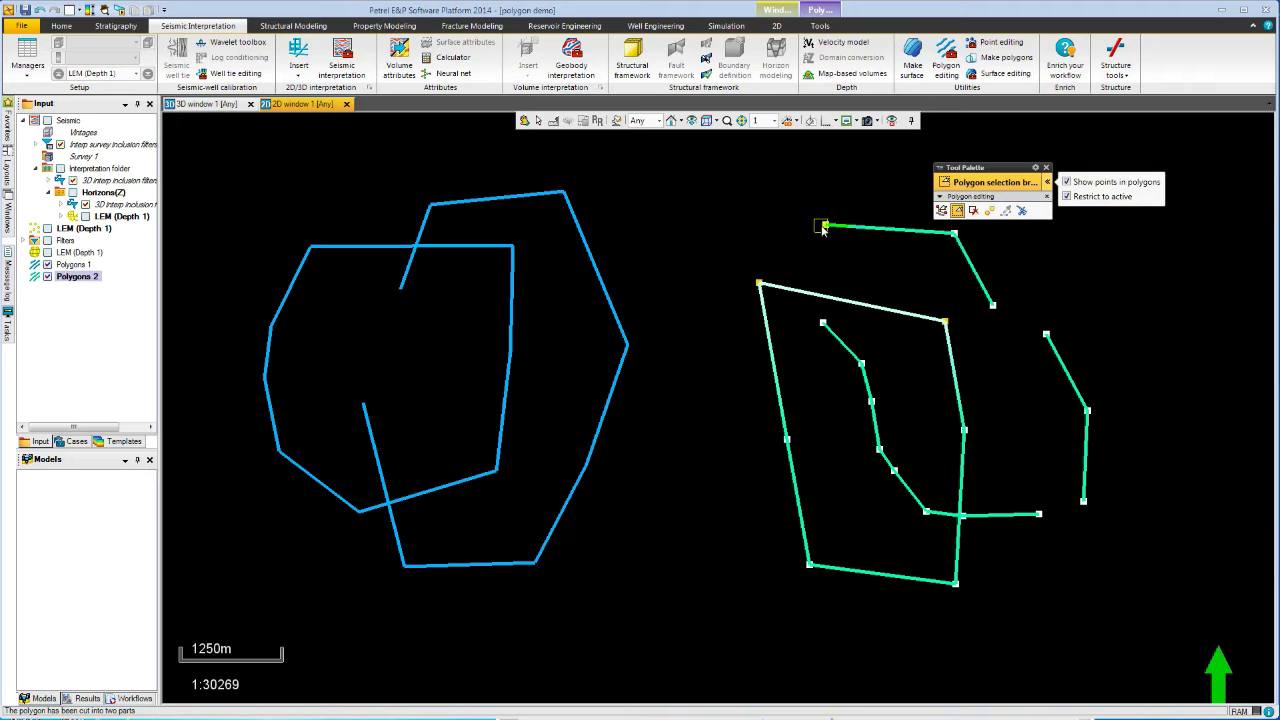
Brush-select the green polygon's edges, turn off Restrict to active, and brush the blue polygon's right edge
drag(823, 224, 848, 230)
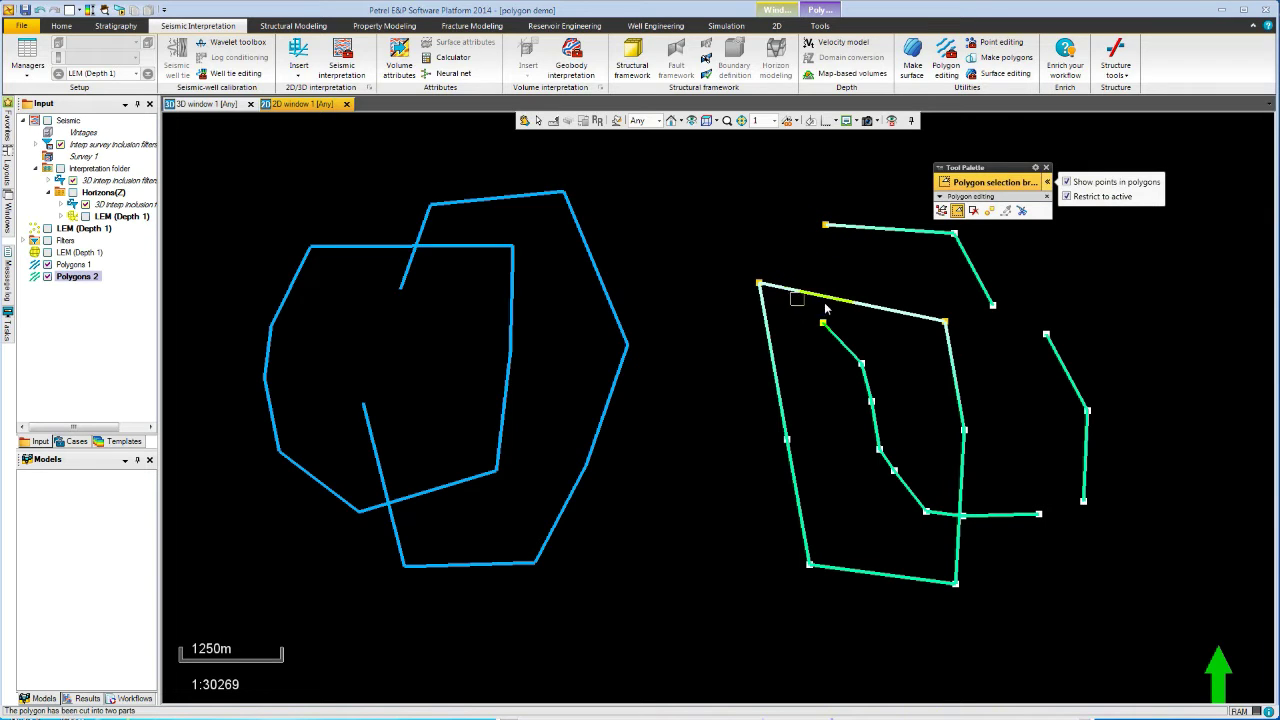
mouse_move(797, 408)
mouse_down()
mouse_move(783, 434)
mouse_move(809, 569)
mouse_move(972, 592)
mouse_up()
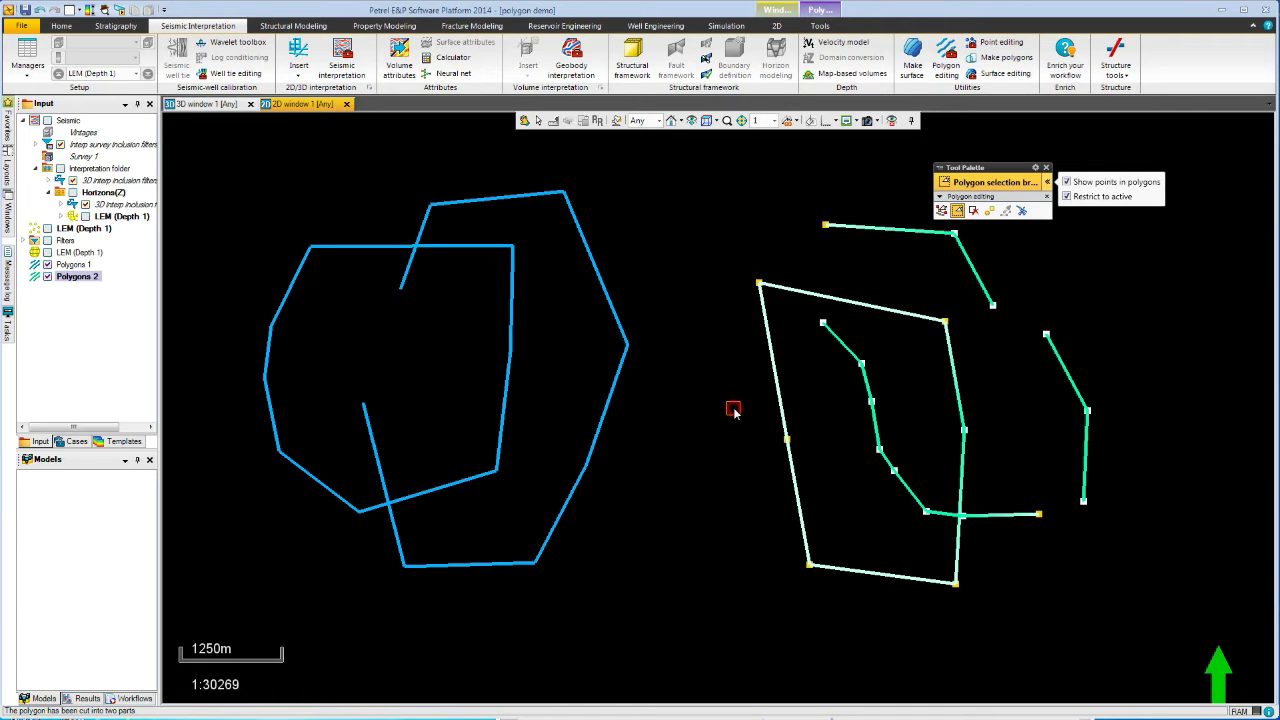
click(1066, 197)
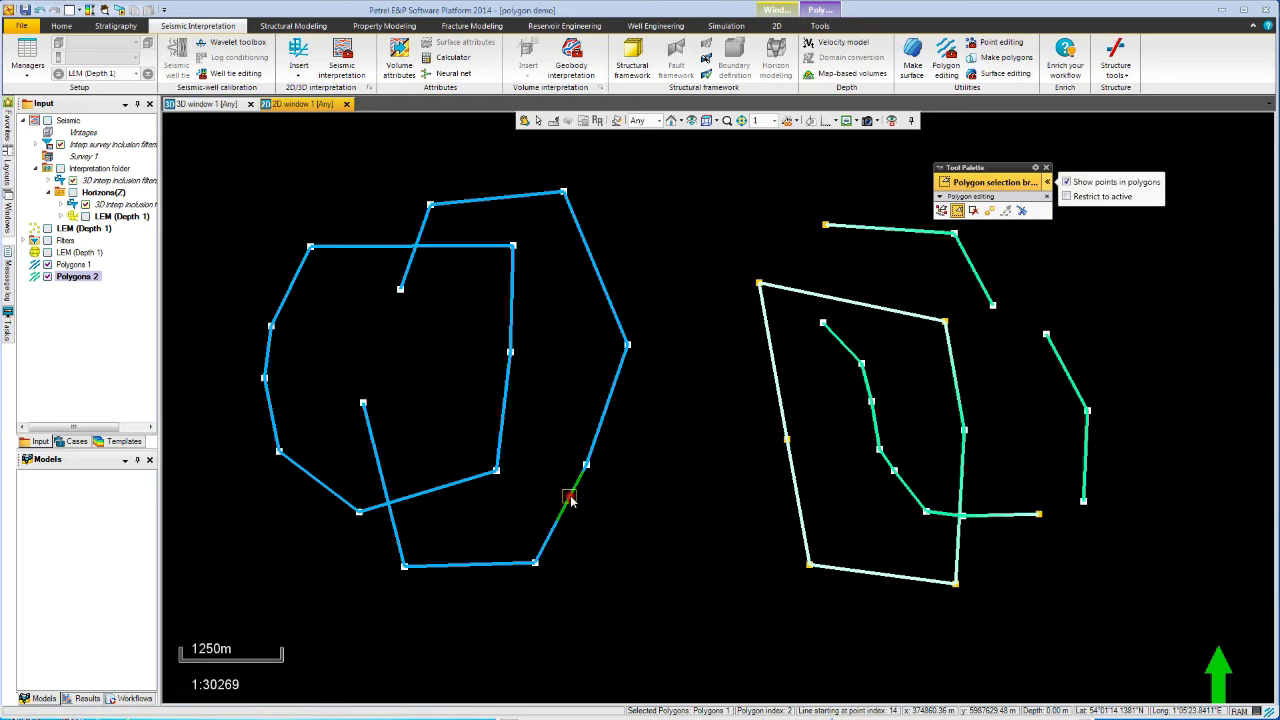
mouse_move(586, 479)
mouse_down()
mouse_move(623, 357)
mouse_move(656, 332)
mouse_up()
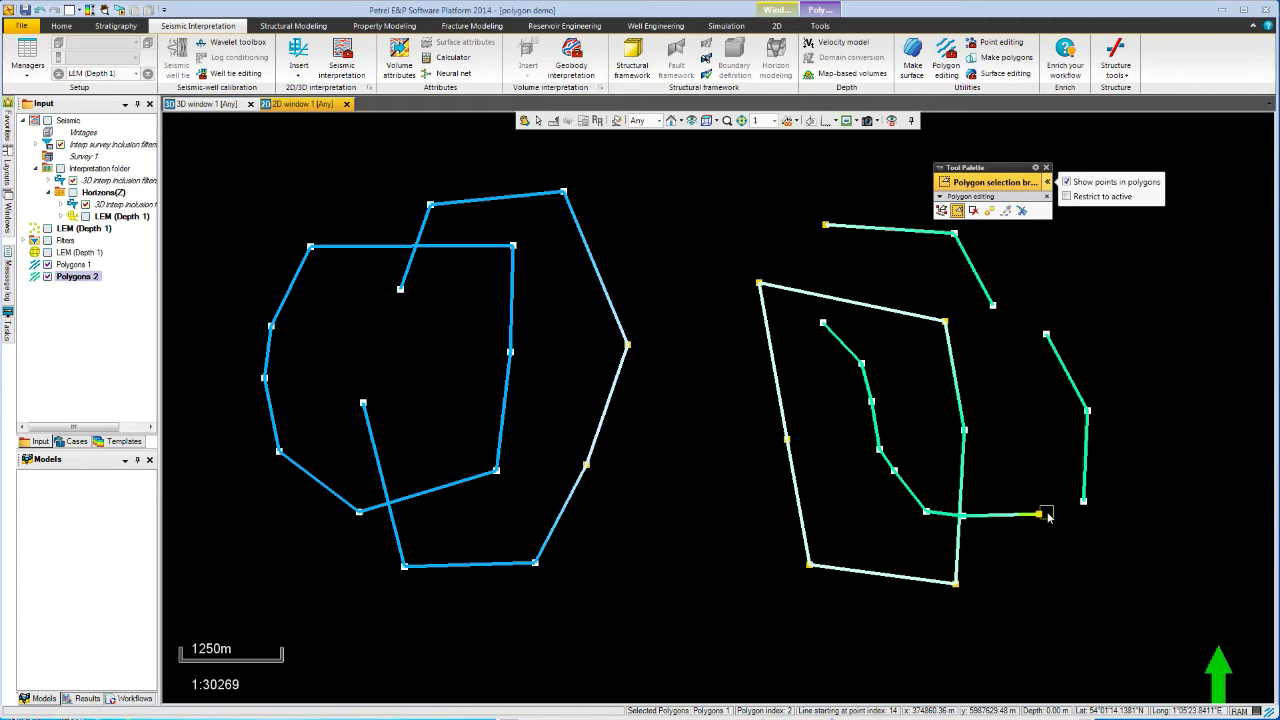
key(Escape)
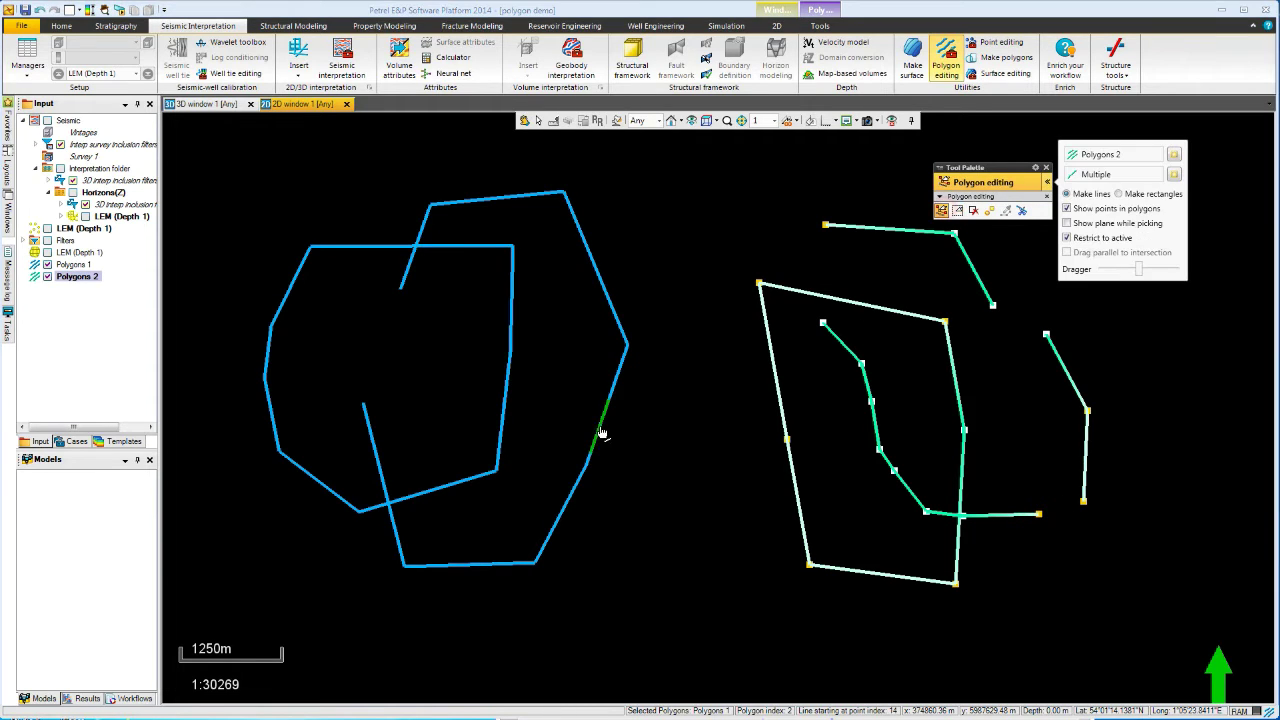
Make Polygons 1 active, nudge the blue hexagon polyline slightly right, and select its right-edge vertex
click(611, 409)
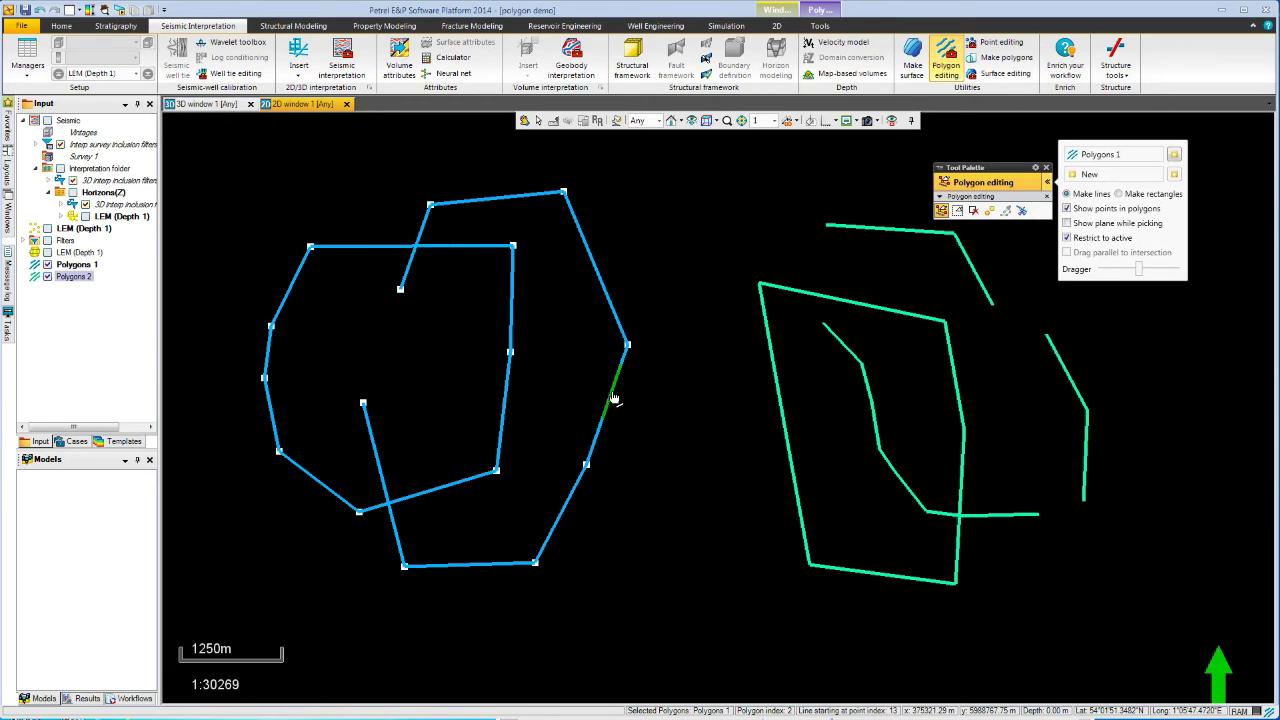
click(614, 396)
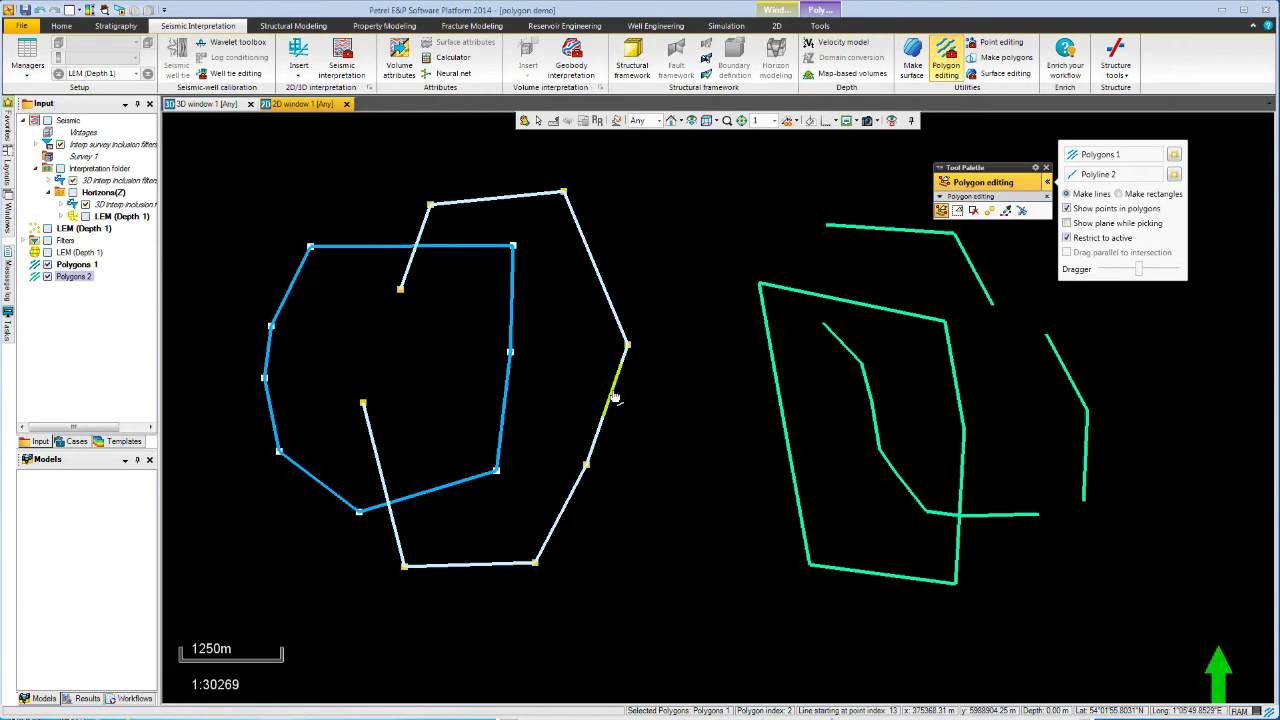
mouse_move(614, 396)
mouse_down()
mouse_move(680, 432)
mouse_move(632, 398)
mouse_up()
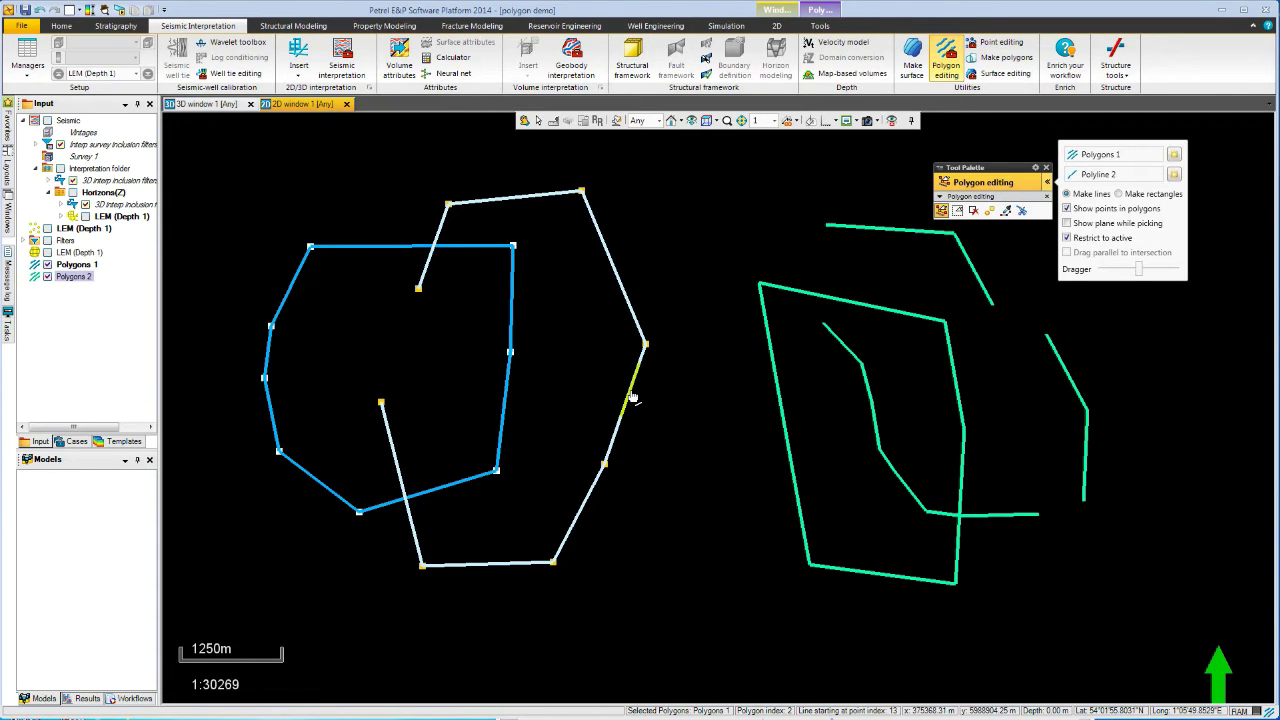
click(668, 418)
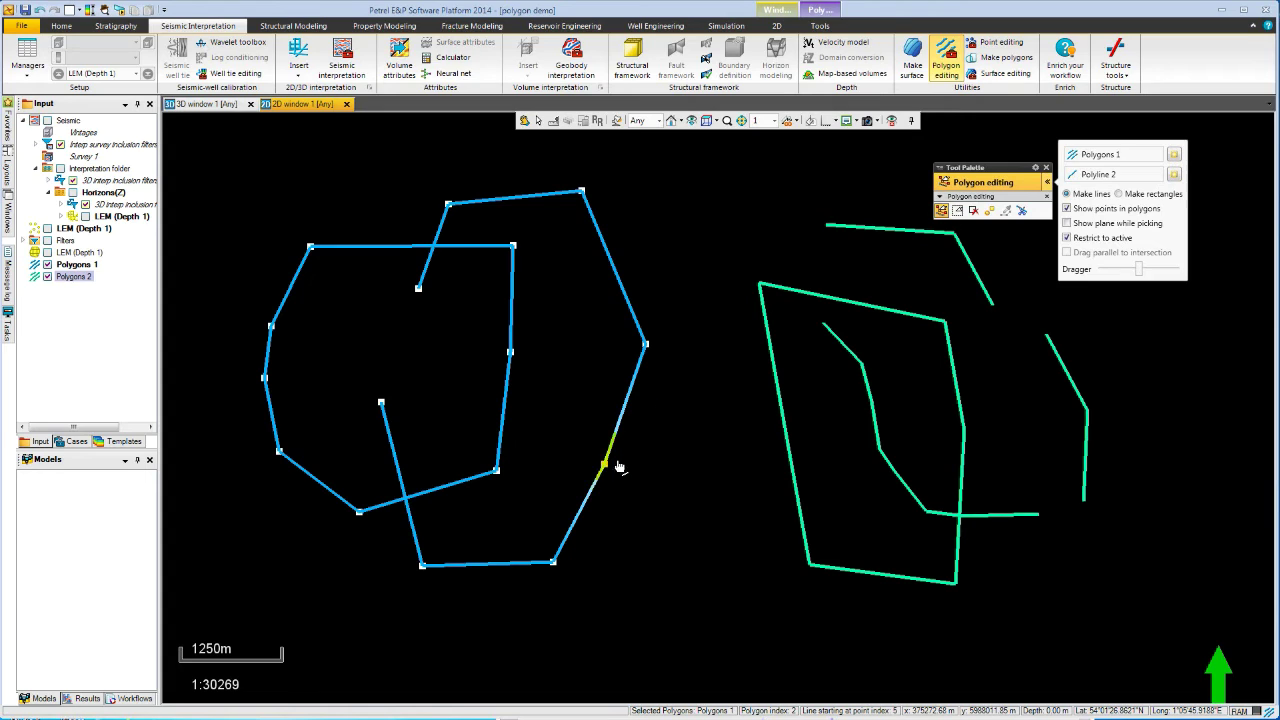
click(665, 442)
click(645, 346)
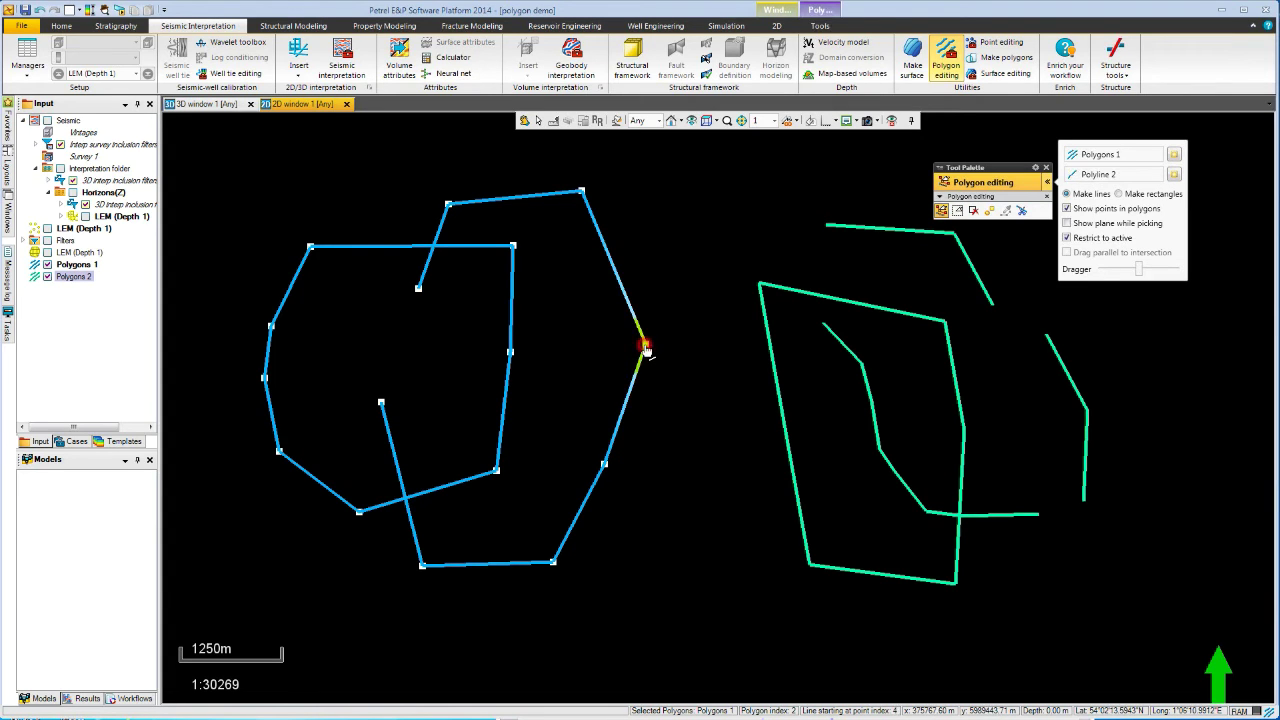
click(604, 467)
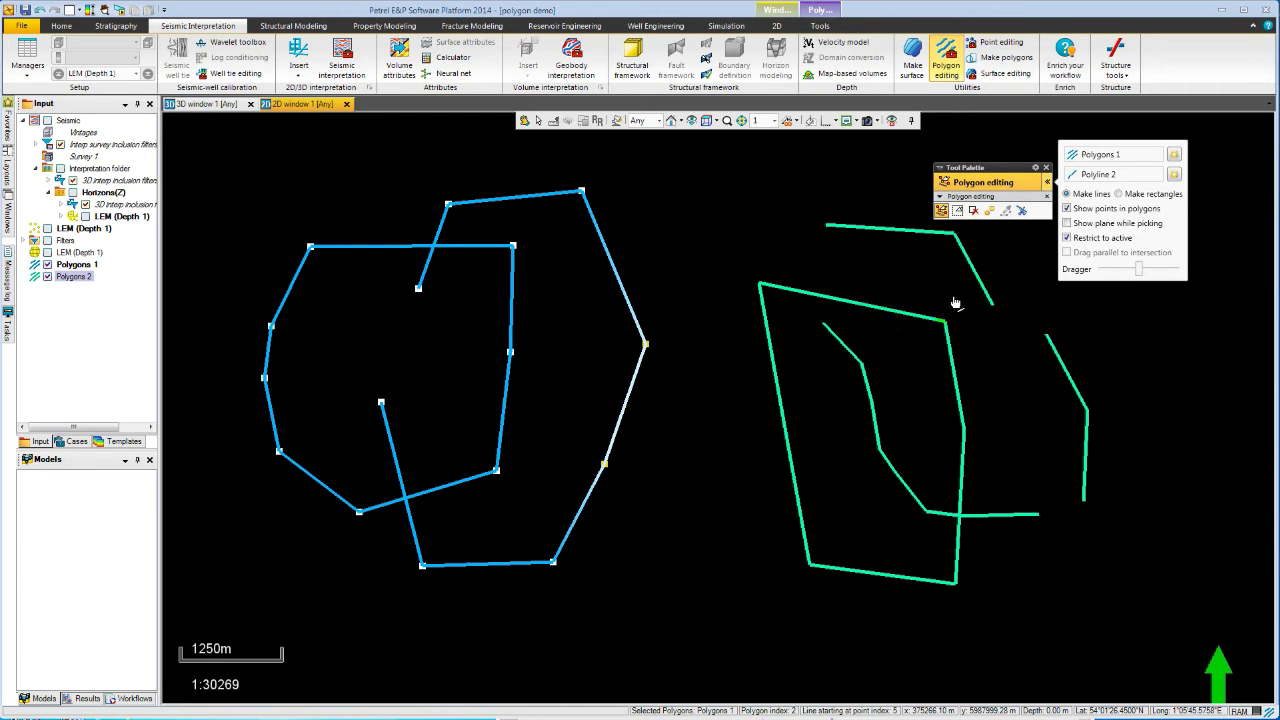
Activate Polygons 2 and connect the two upper-right green polylines into one
click(978, 282)
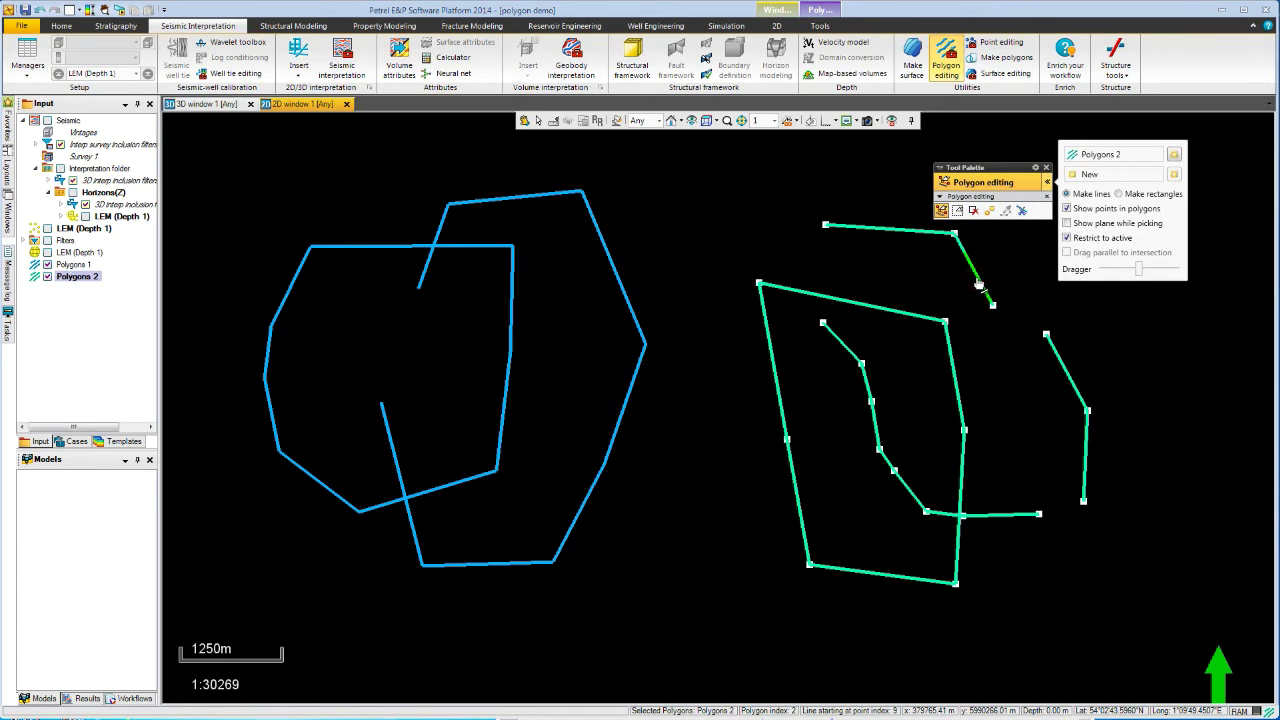
right_click(978, 283)
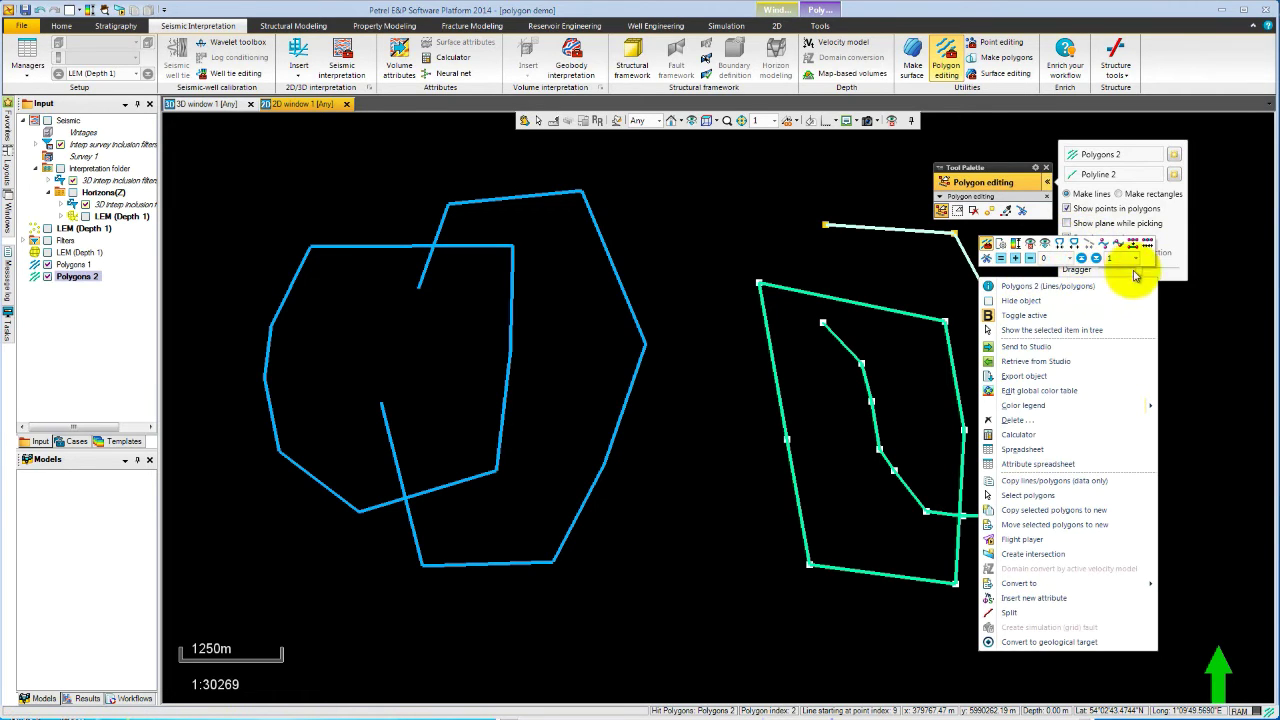
click(943, 277)
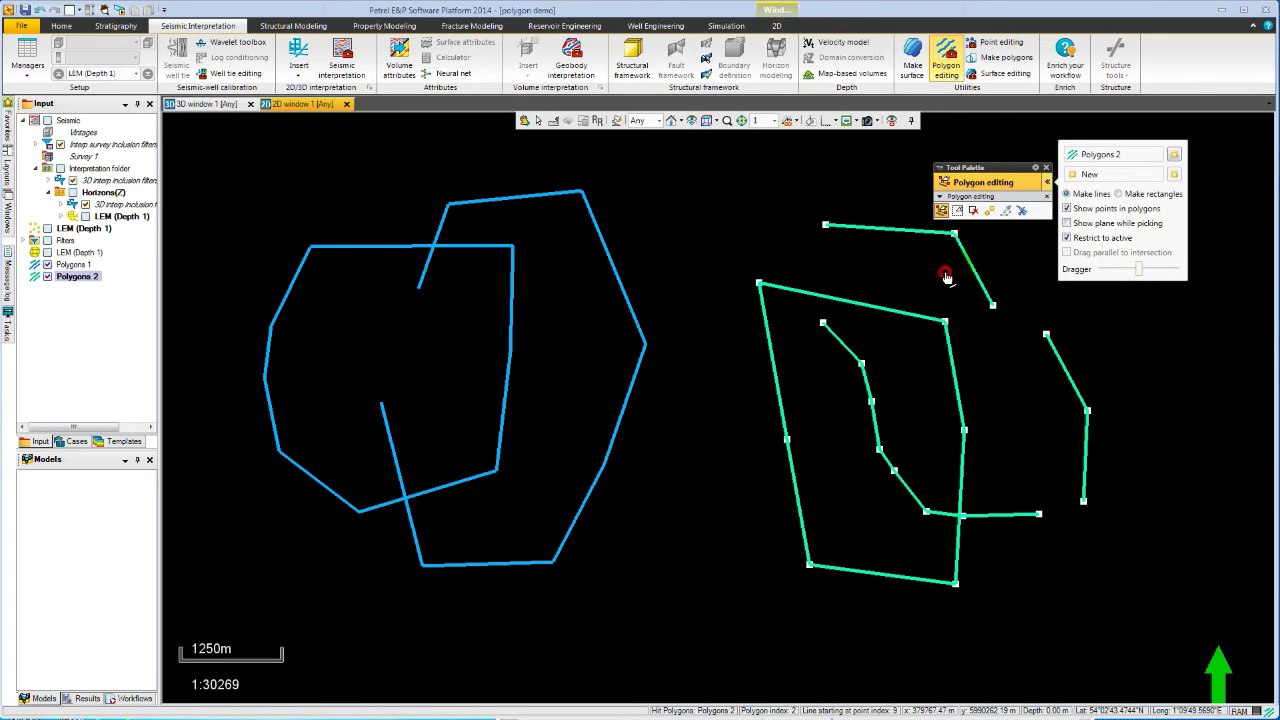
click(996, 313)
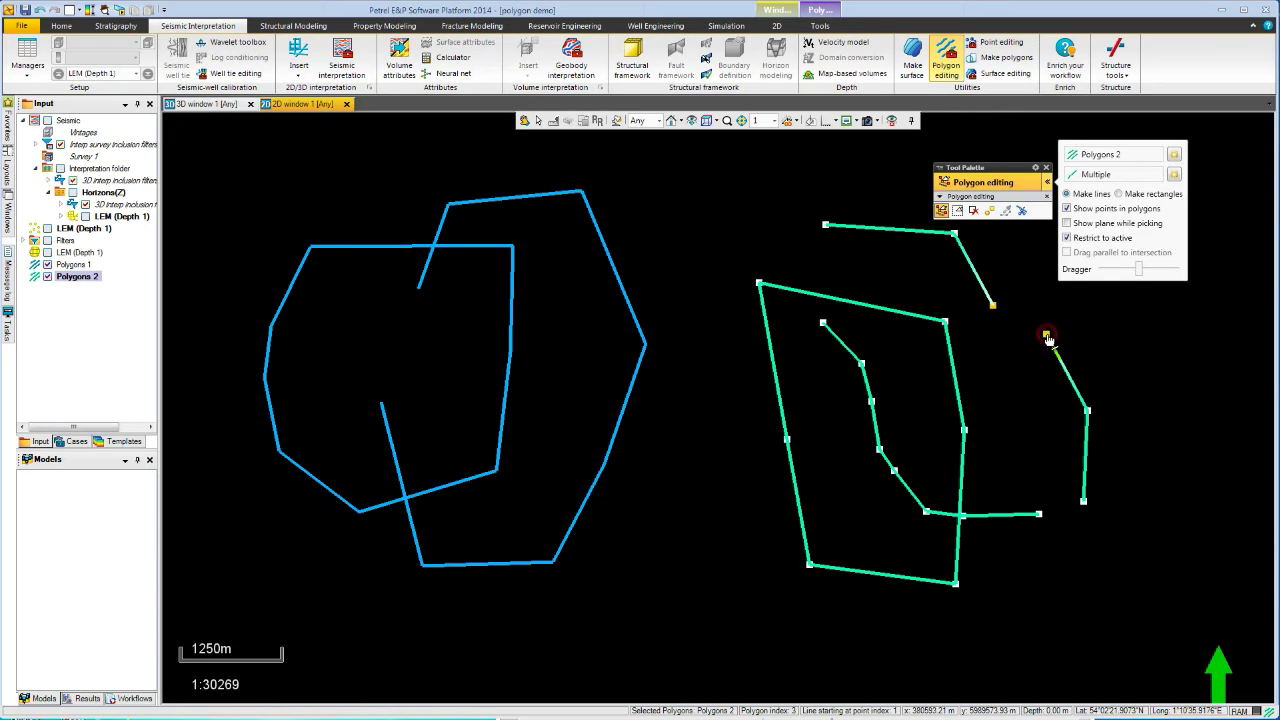
right_click(1047, 338)
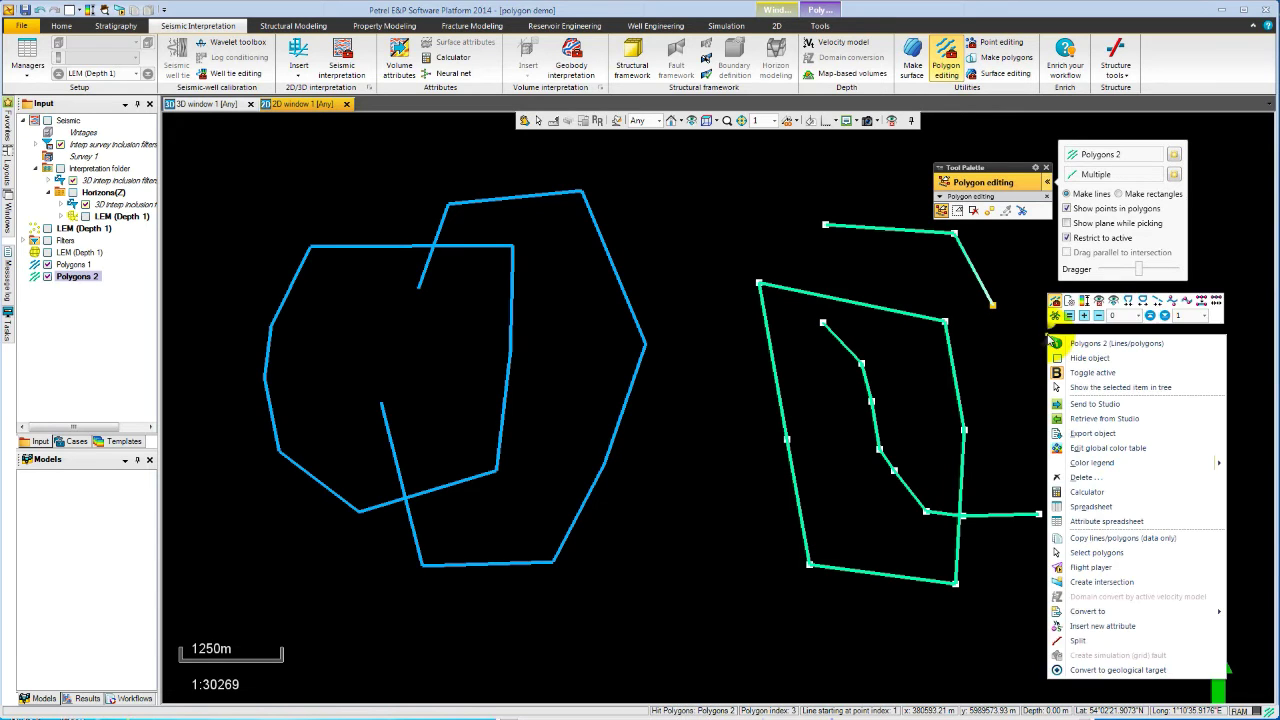
click(1157, 301)
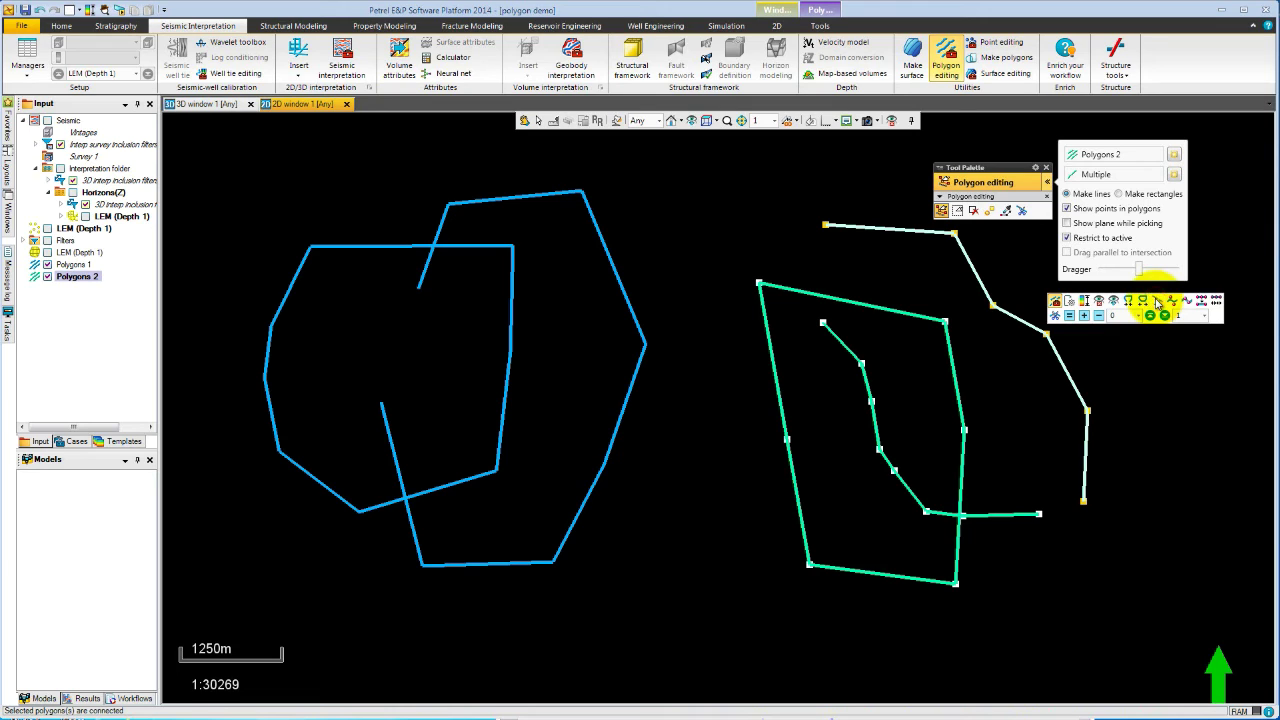
Close the joined Polyline 3 into a loop
click(1071, 381)
right_click(1071, 381)
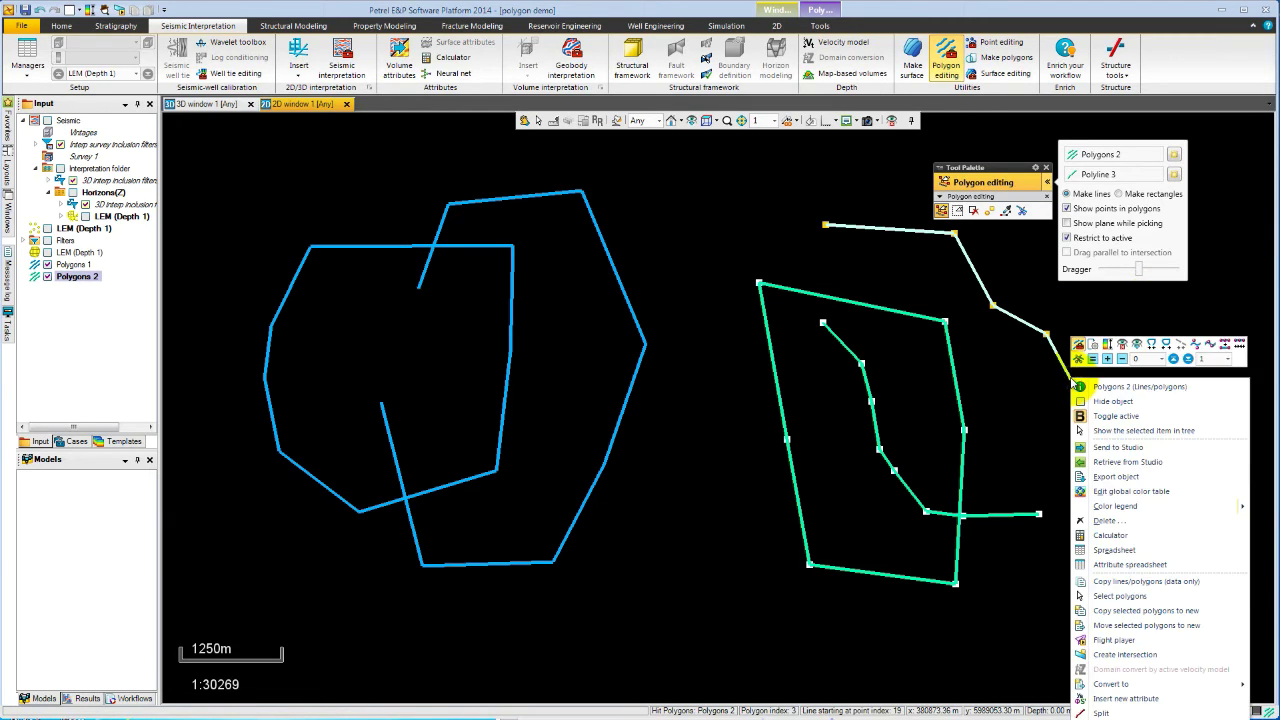
click(1153, 345)
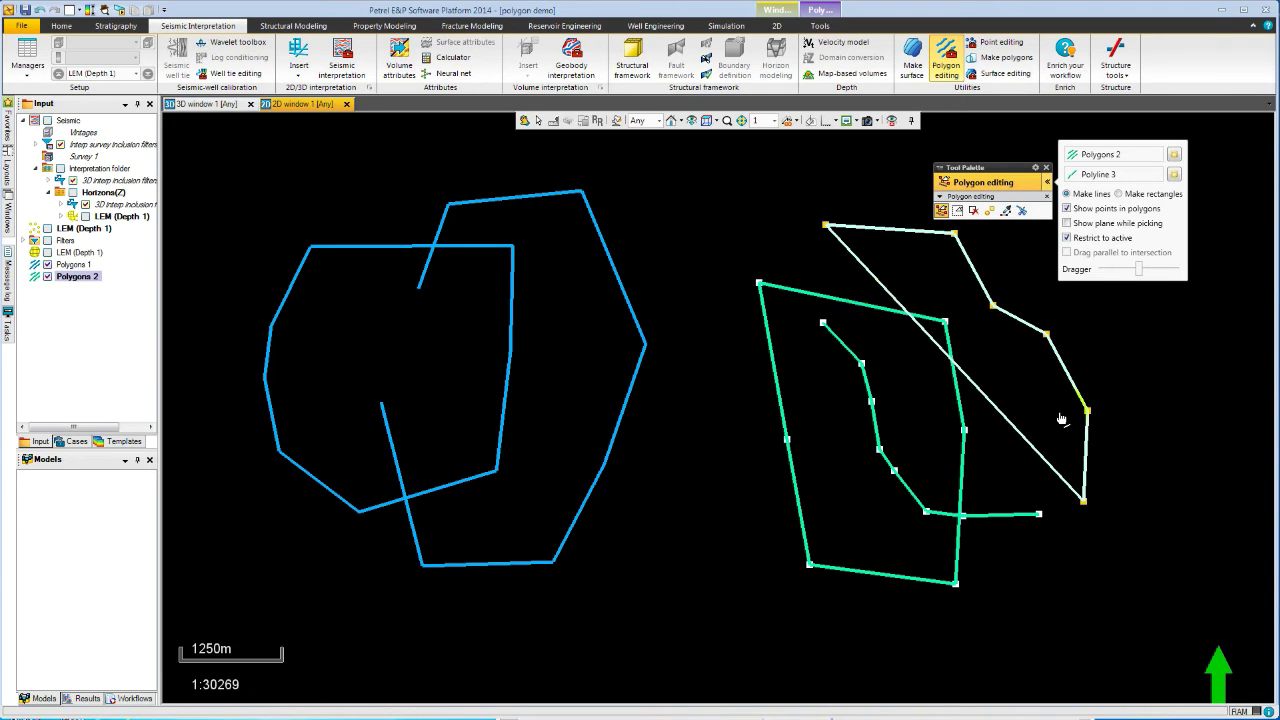
right_click(1018, 318)
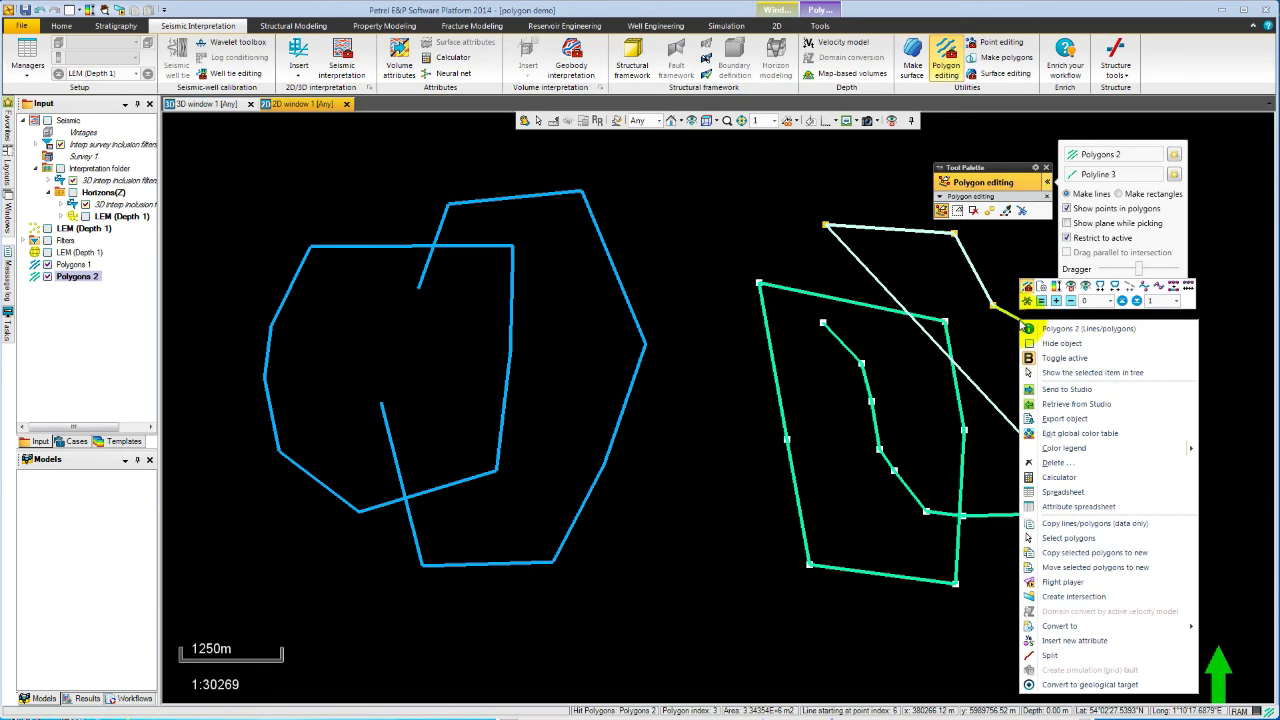
Resample closed Polyline 3 with Interpolate, Reduce, Equal space and Reduce again for even point spacing
click(1145, 287)
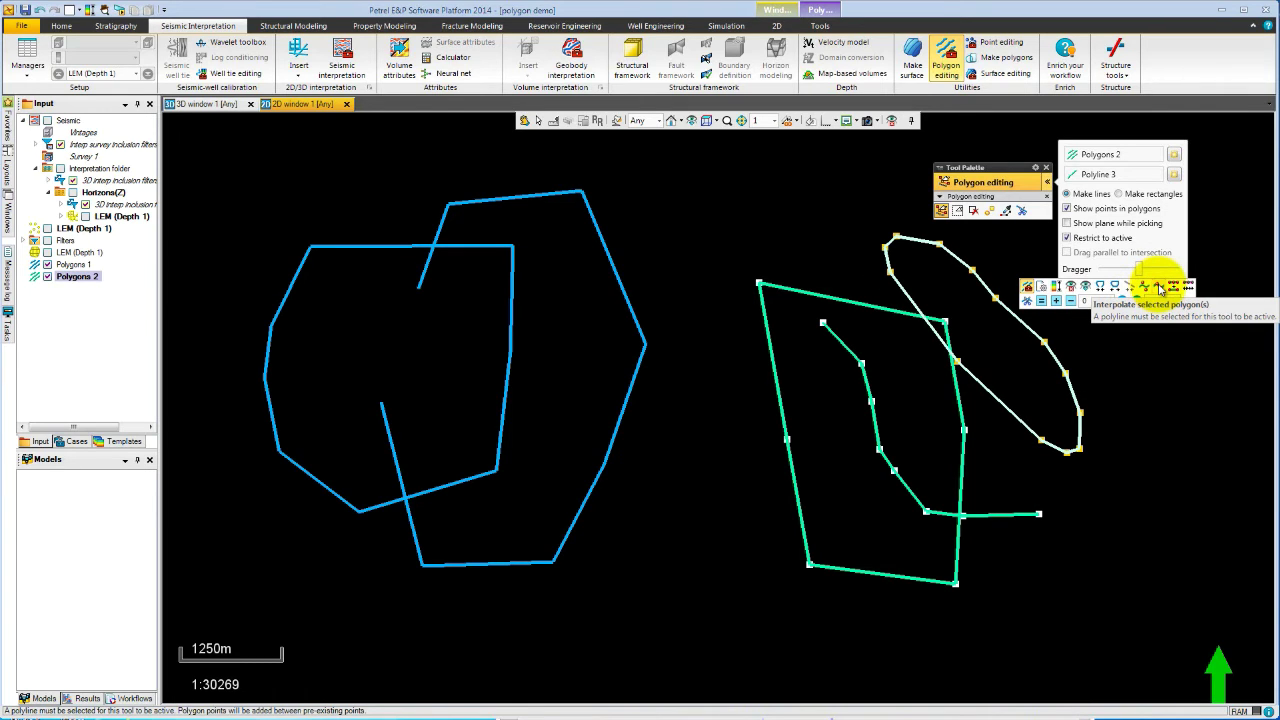
click(1158, 288)
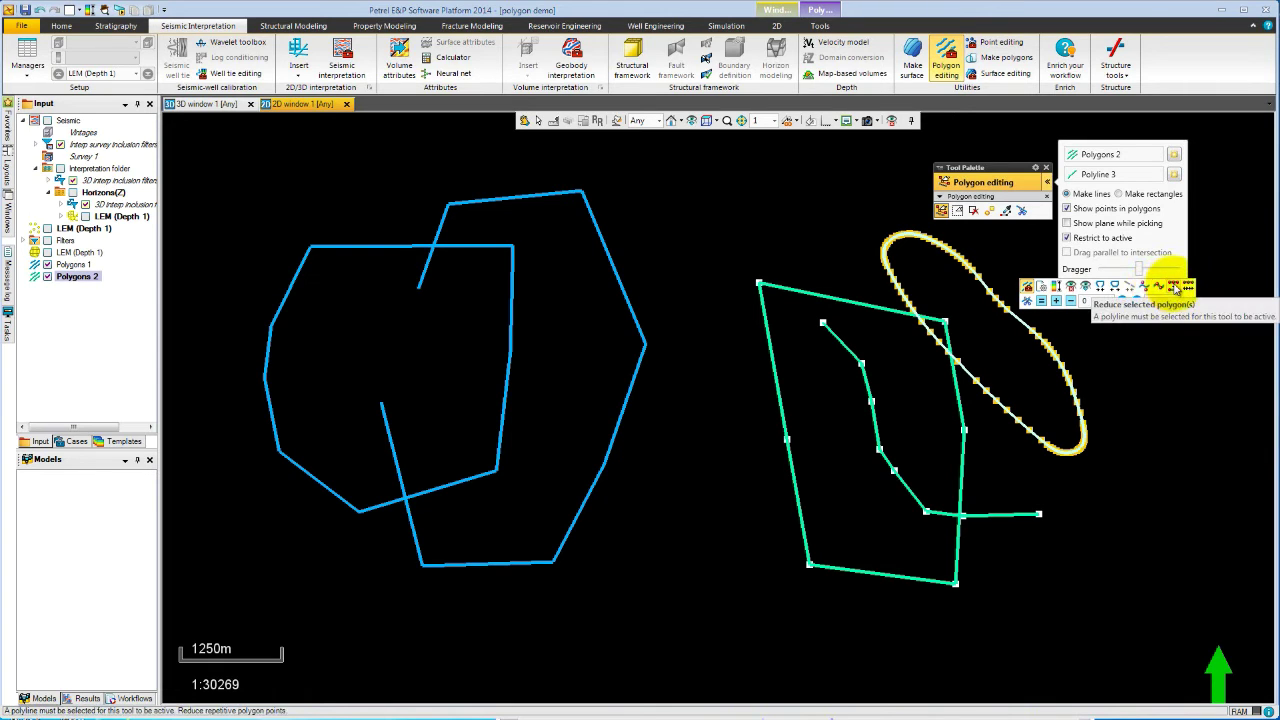
click(1174, 287)
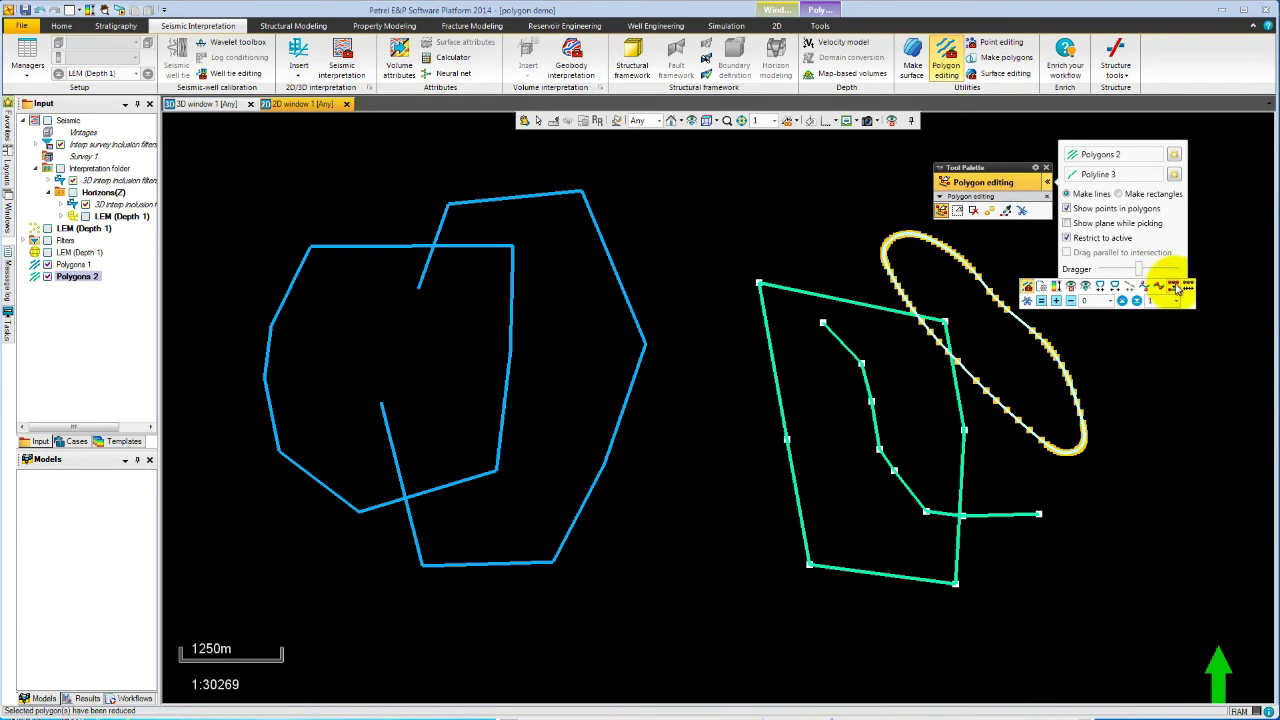
click(1189, 289)
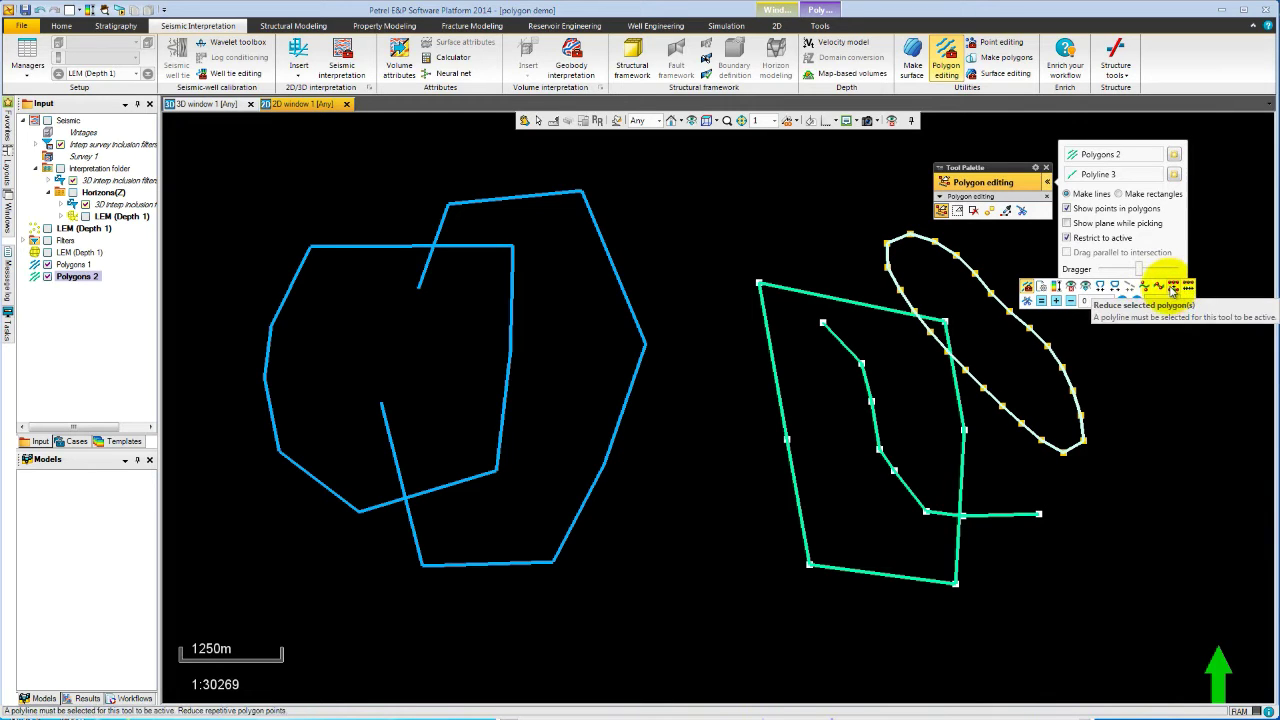
click(1173, 289)
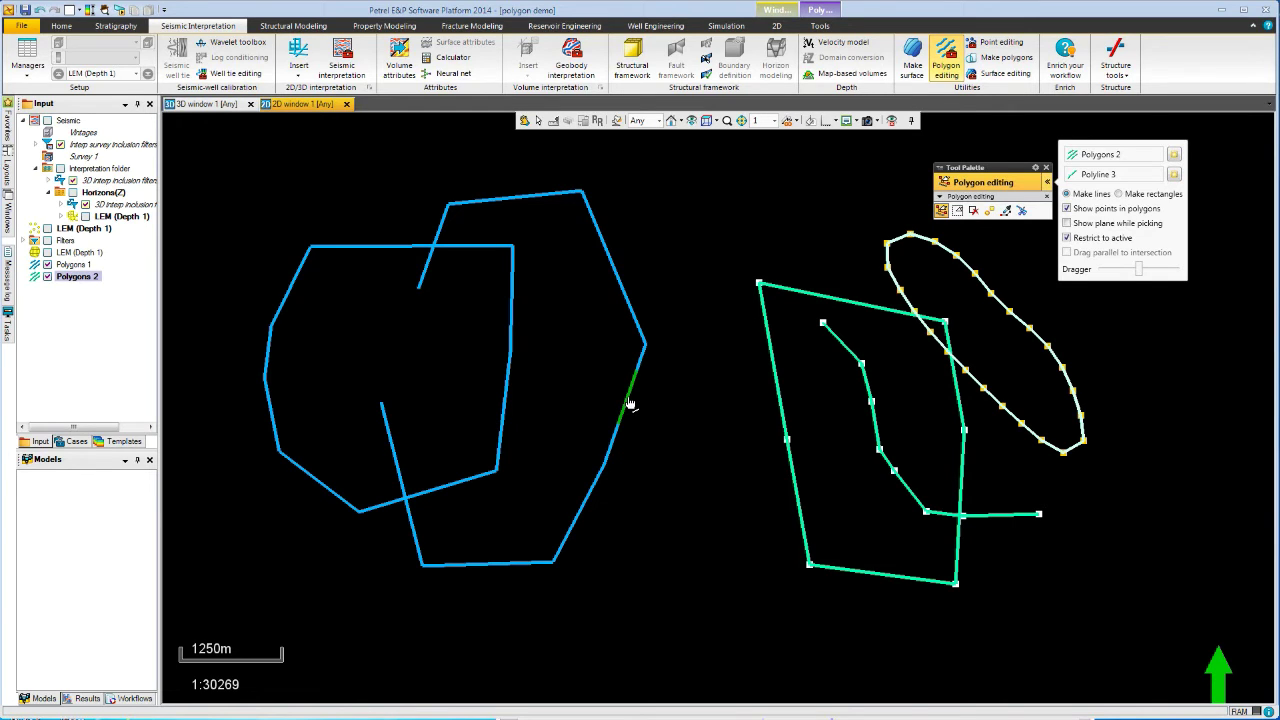
Activate Polygons 1, select a polyline and step its Z value up four times
click(630, 404)
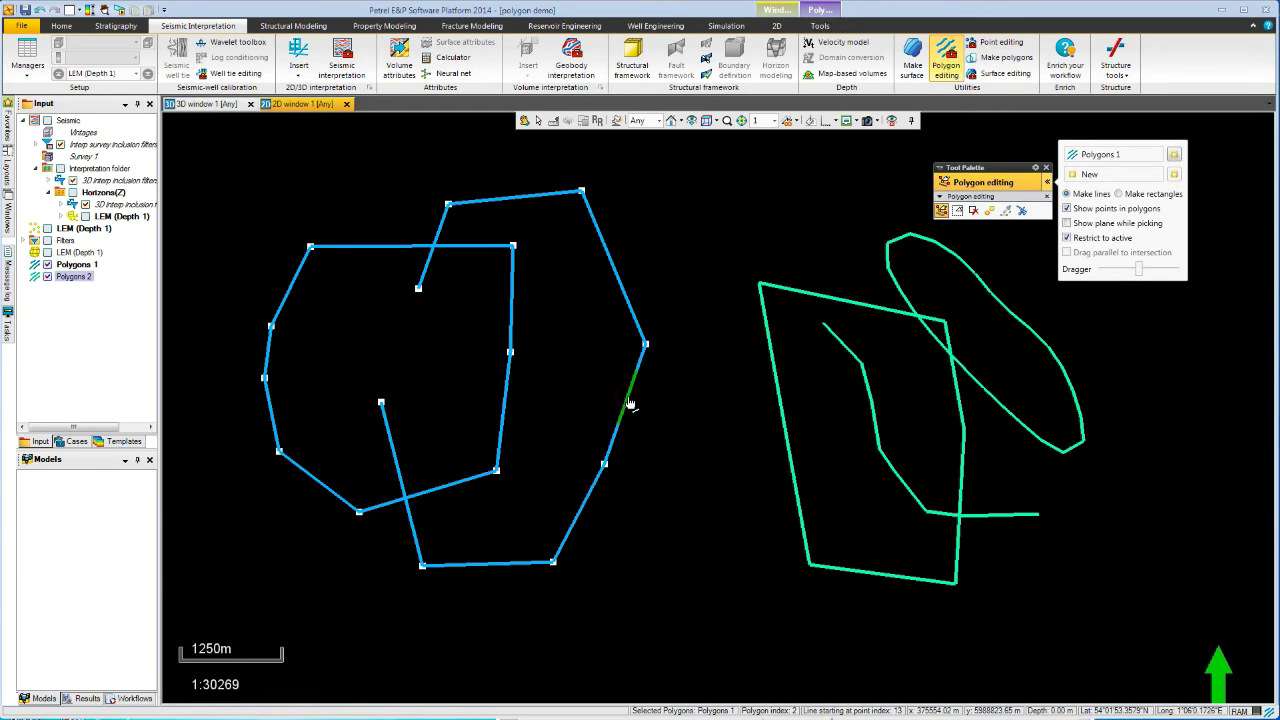
click(630, 404)
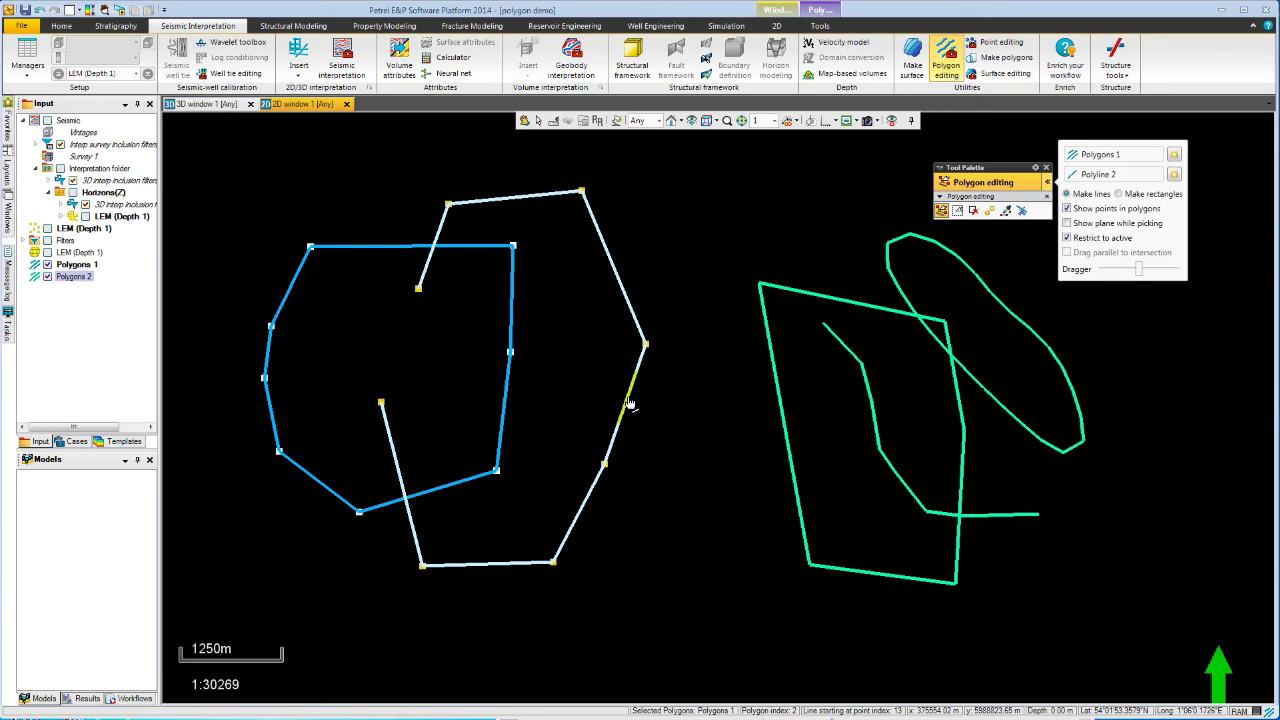
right_click(630, 404)
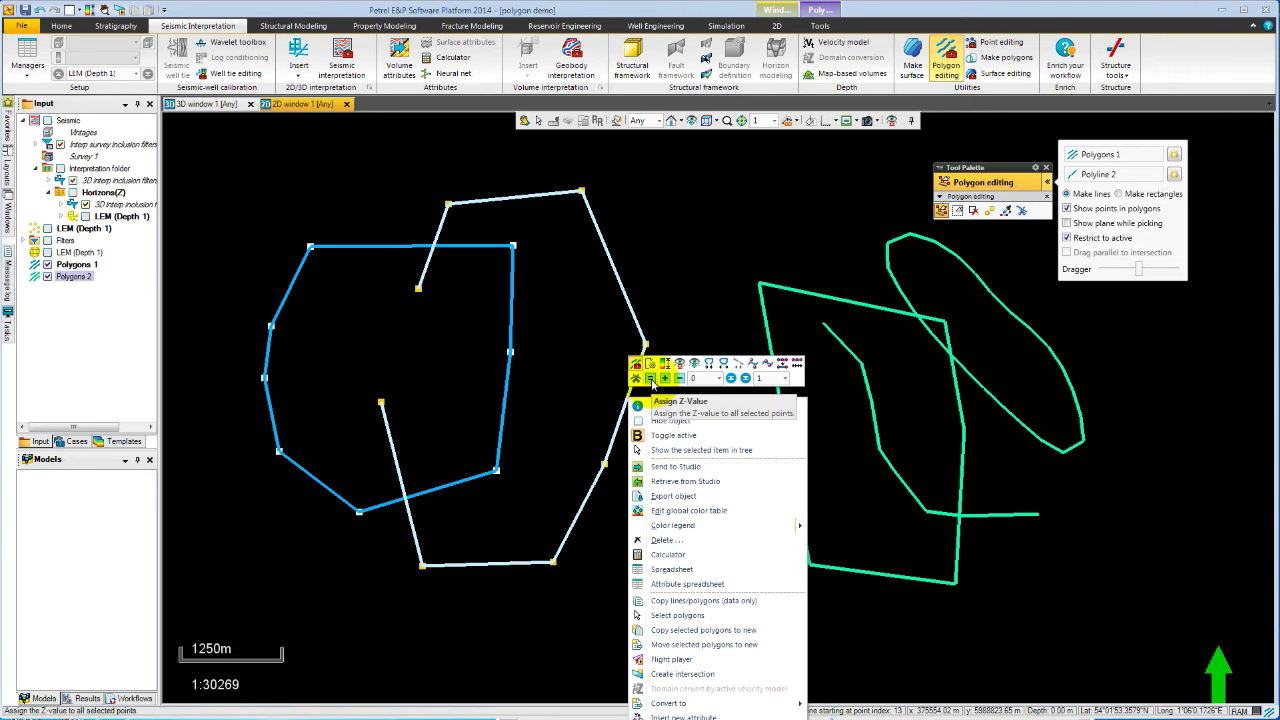
click(651, 381)
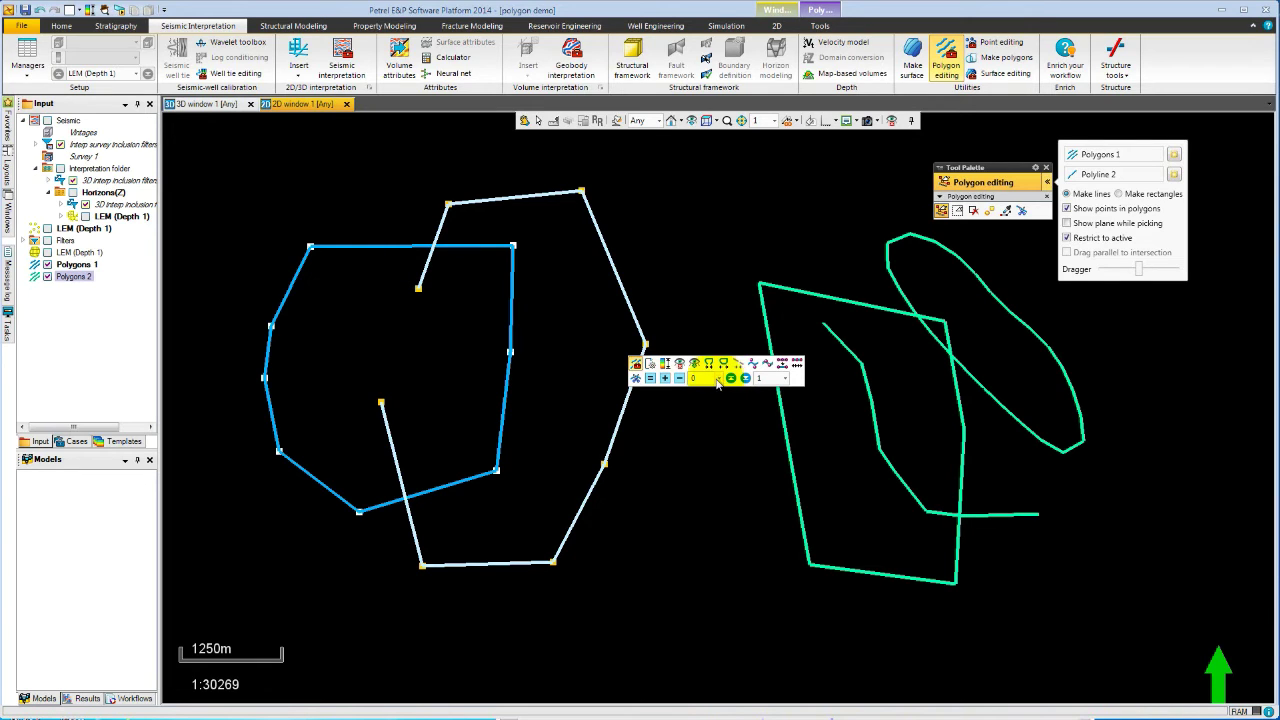
click(718, 380)
click(731, 378)
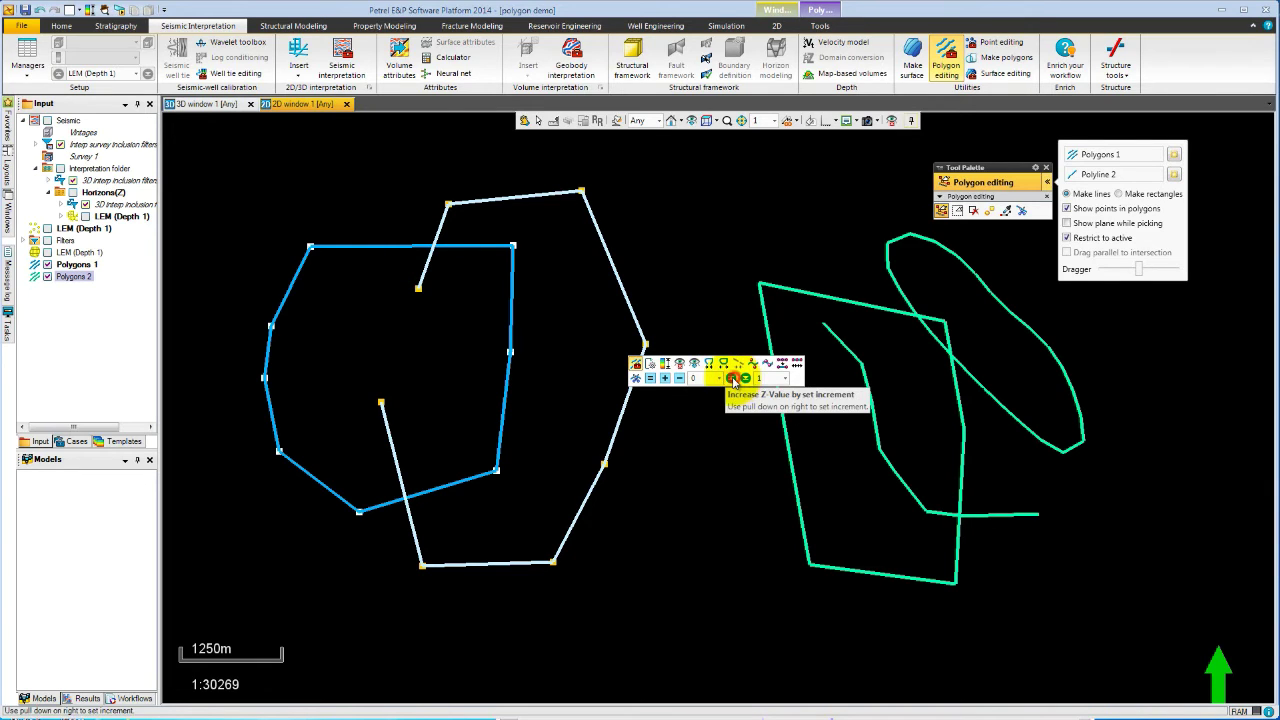
click(731, 378)
click(731, 378)
click(731, 378)
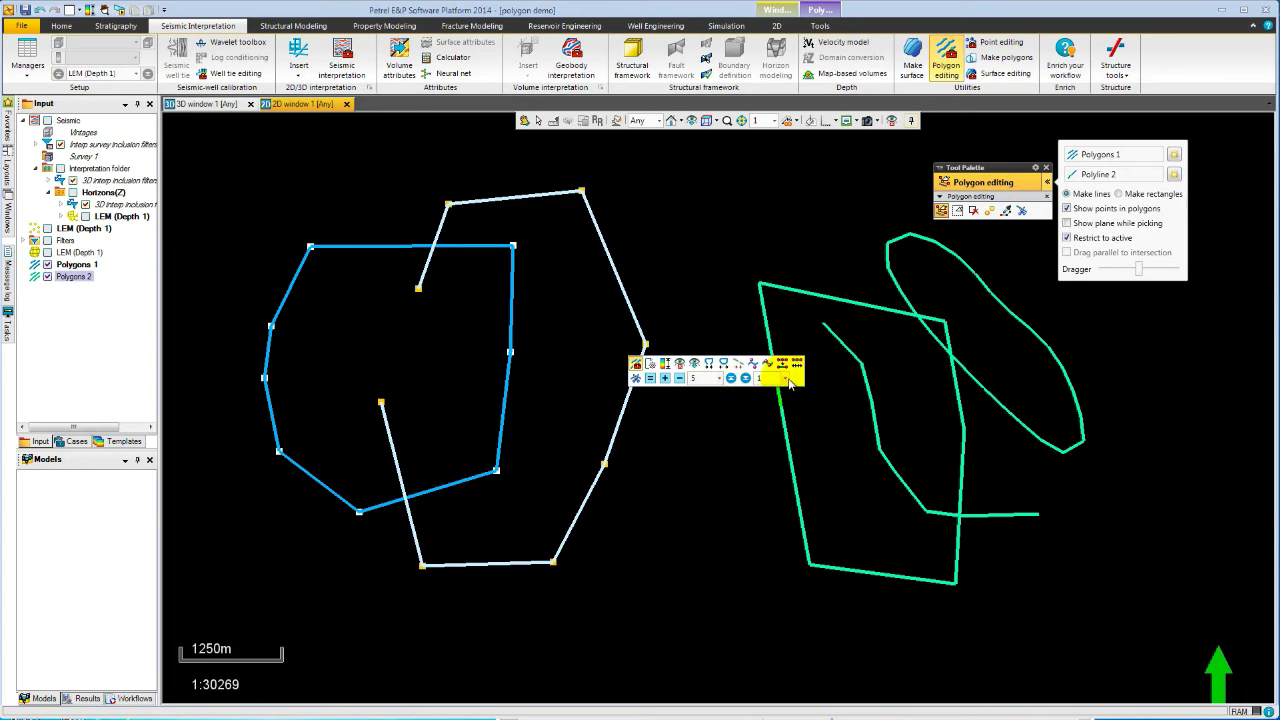
Set the Z increment to 5, raise Z to 15, and assign it to the irregular left polyline
click(787, 380)
click(762, 427)
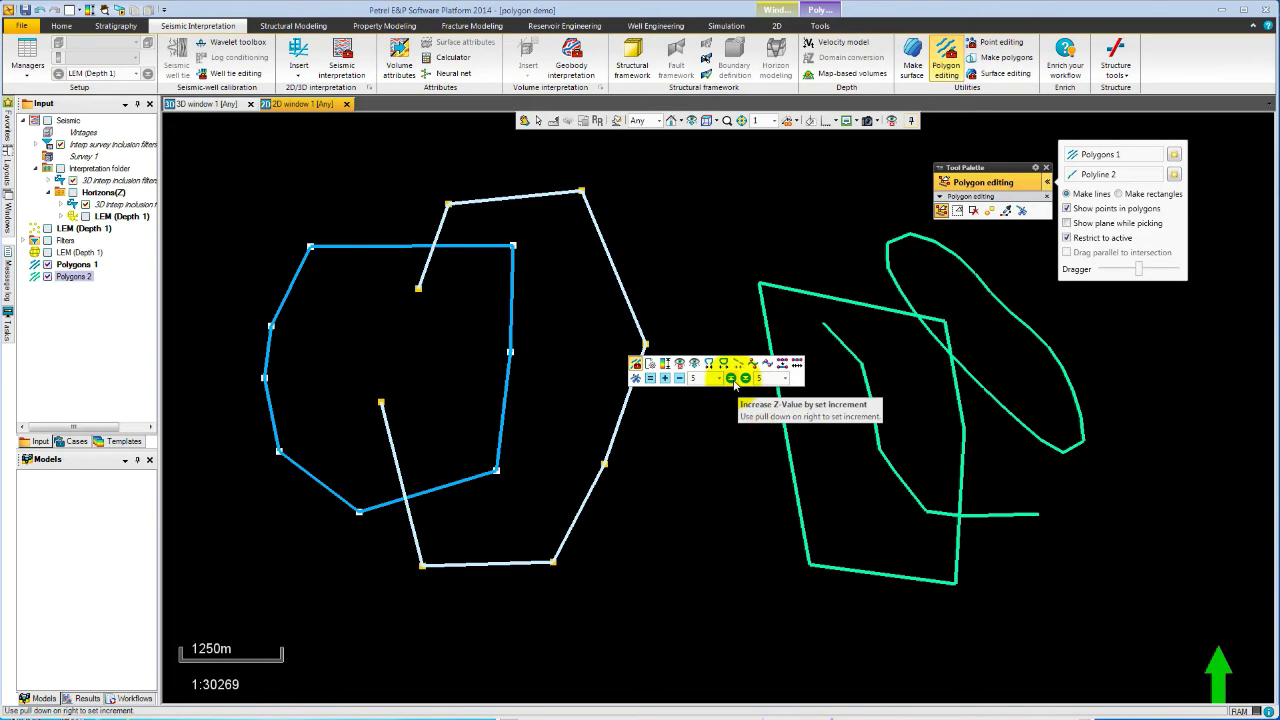
click(731, 378)
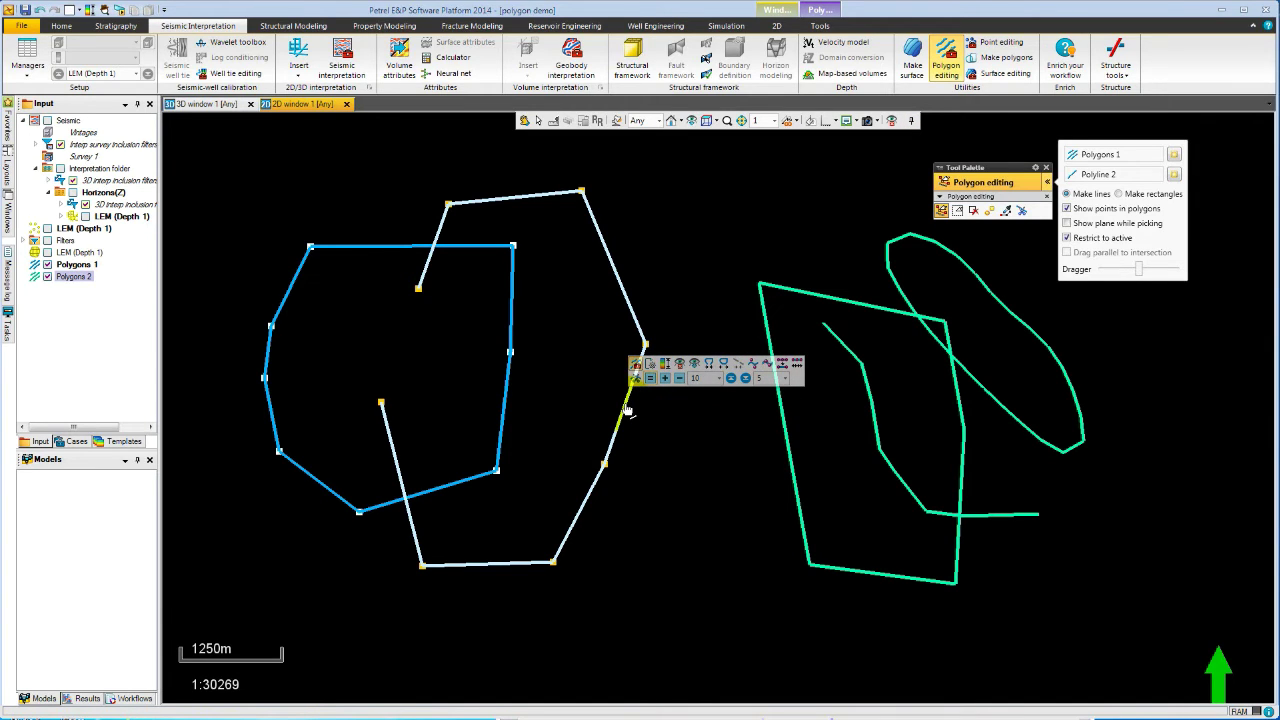
right_click(507, 400)
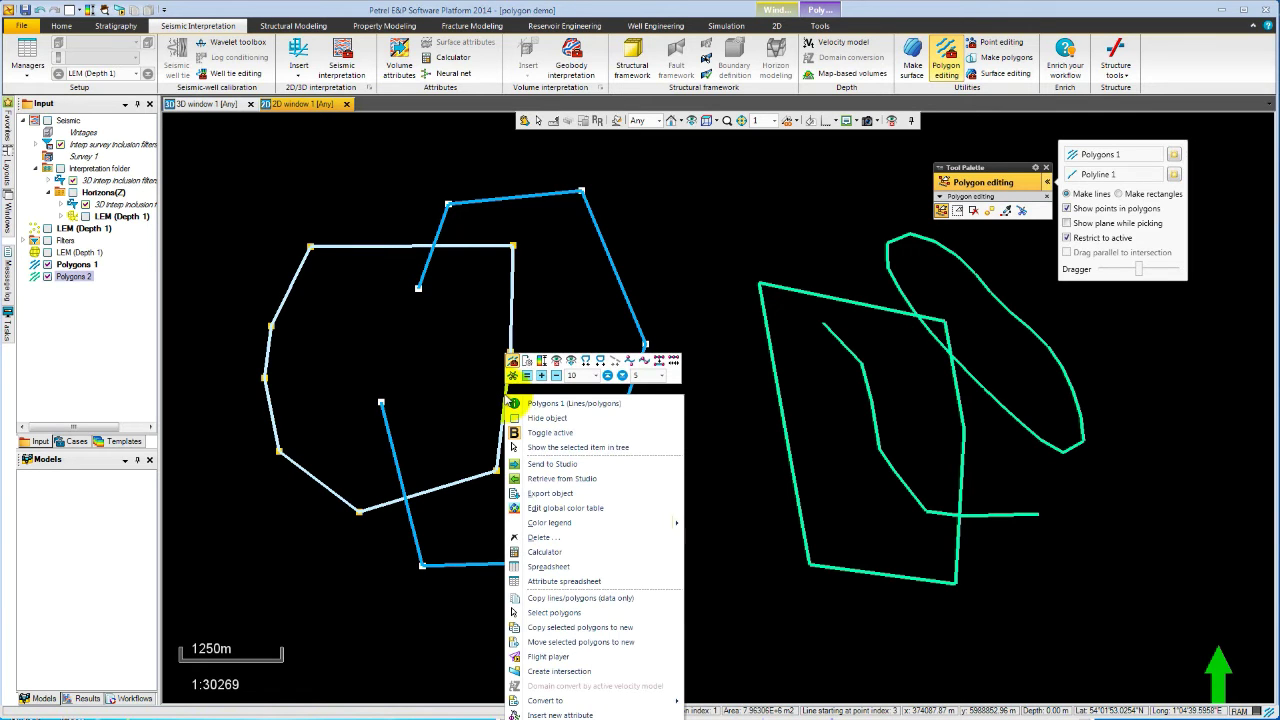
click(607, 376)
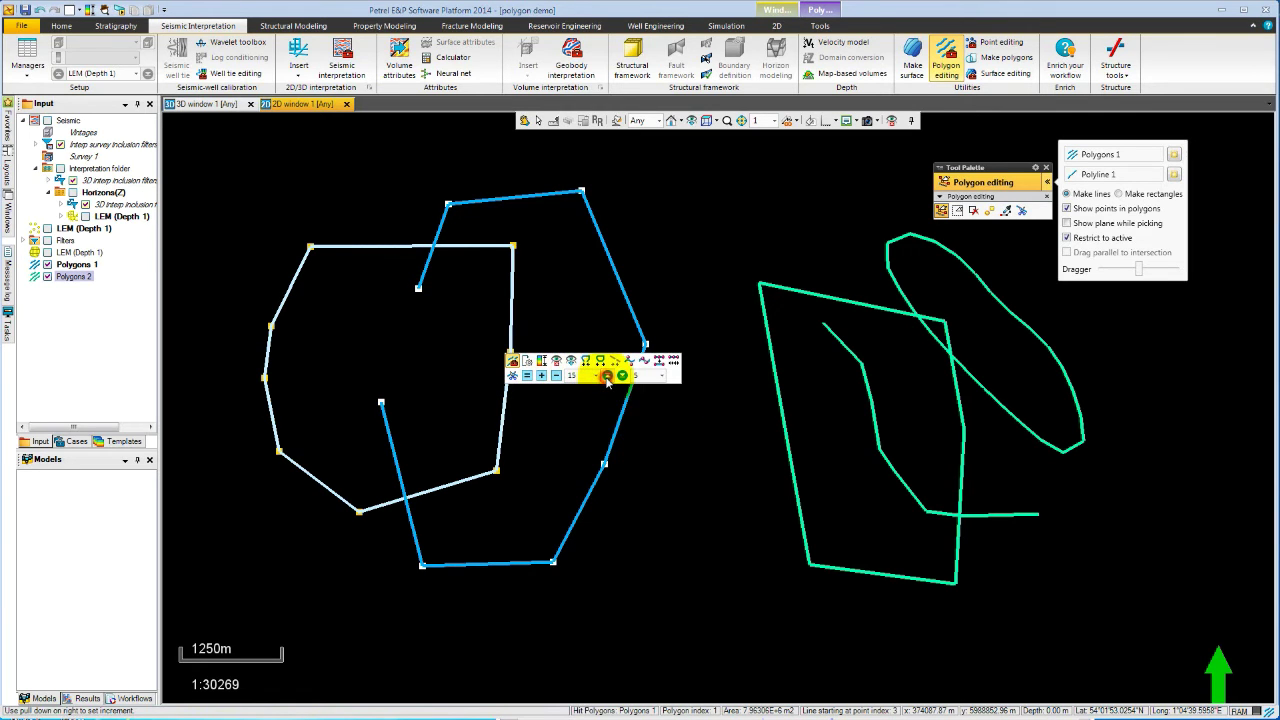
click(527, 377)
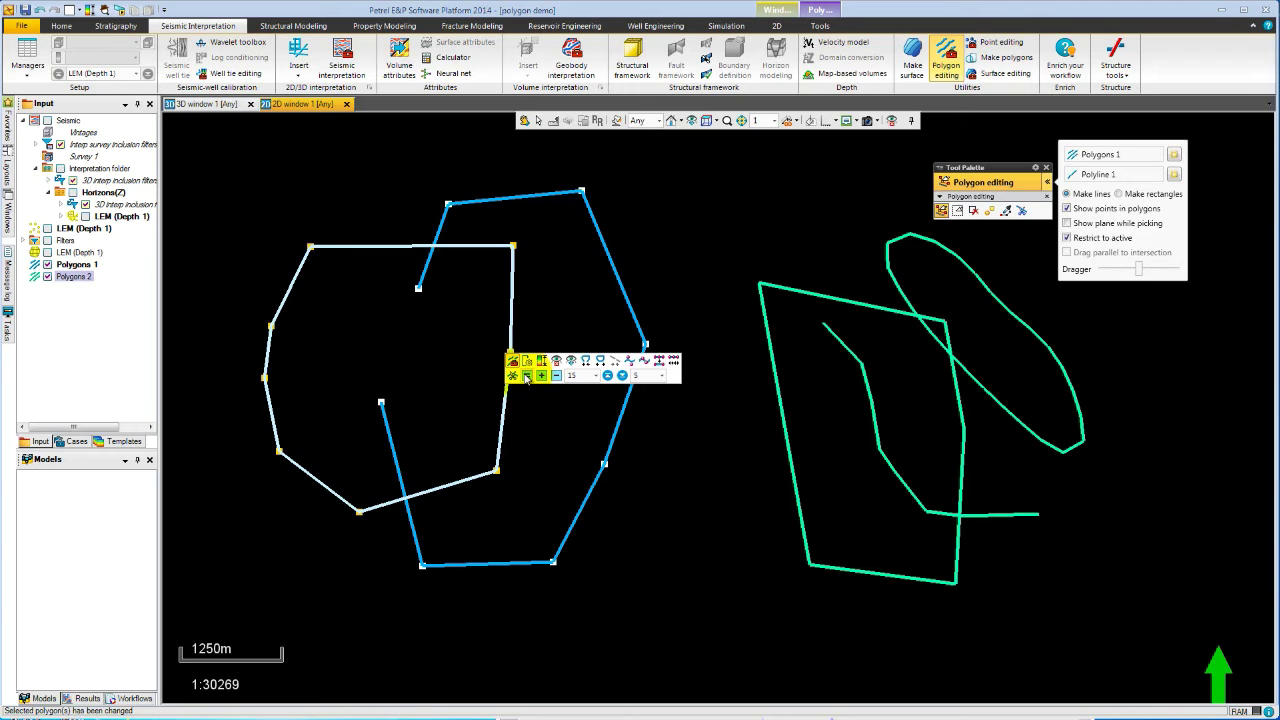
In the 3D window, hide LEM (Depth 1), show Polygons 1 and 2 tilted, and open the Inspector
click(200, 104)
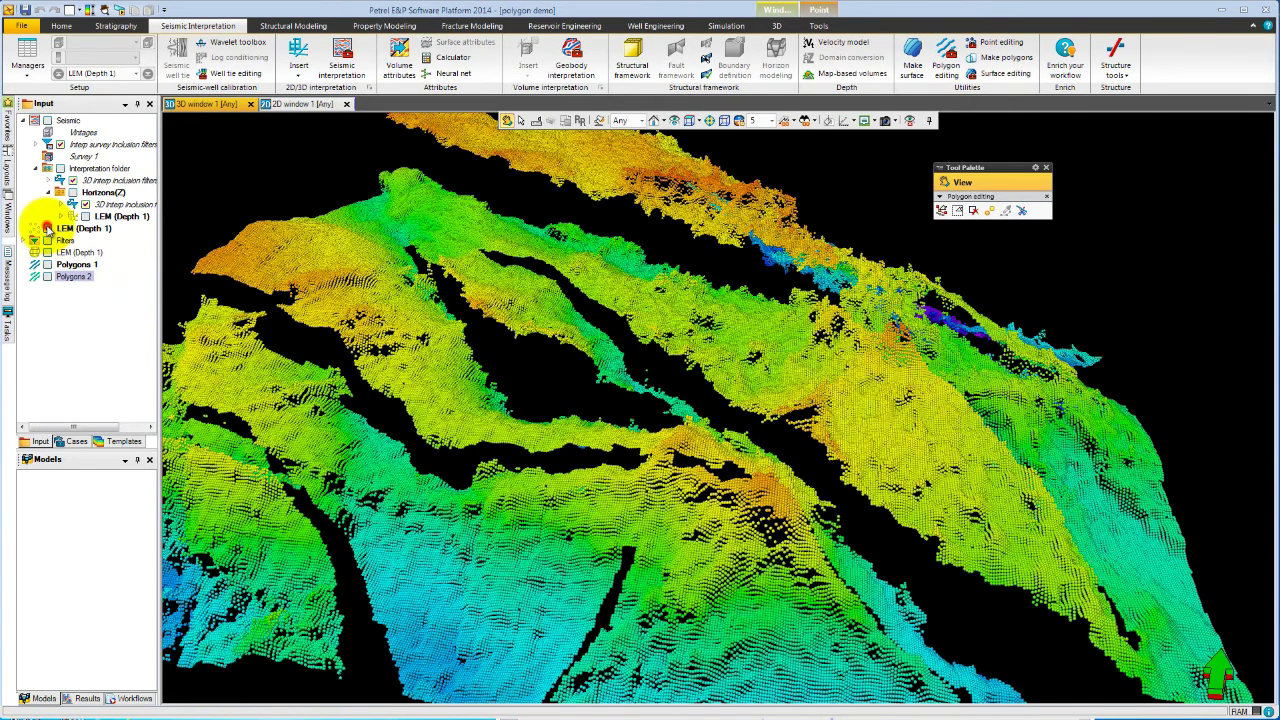
click(47, 228)
click(47, 276)
click(47, 264)
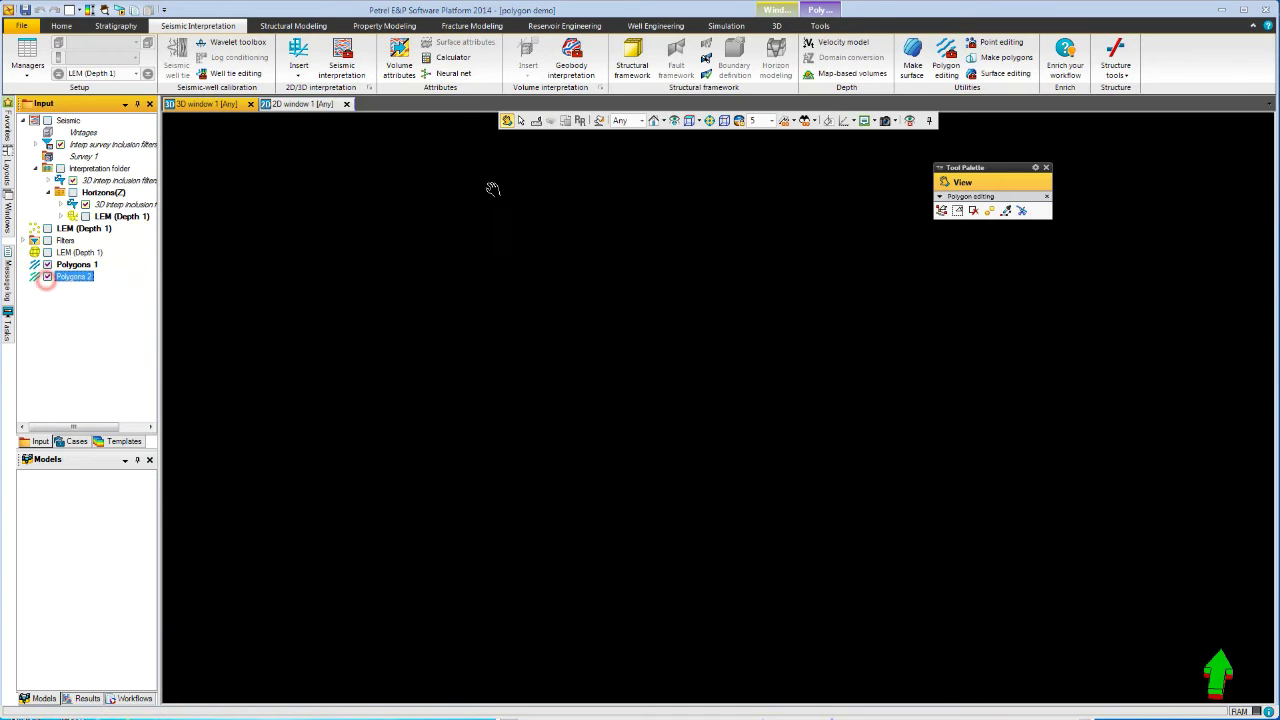
click(674, 121)
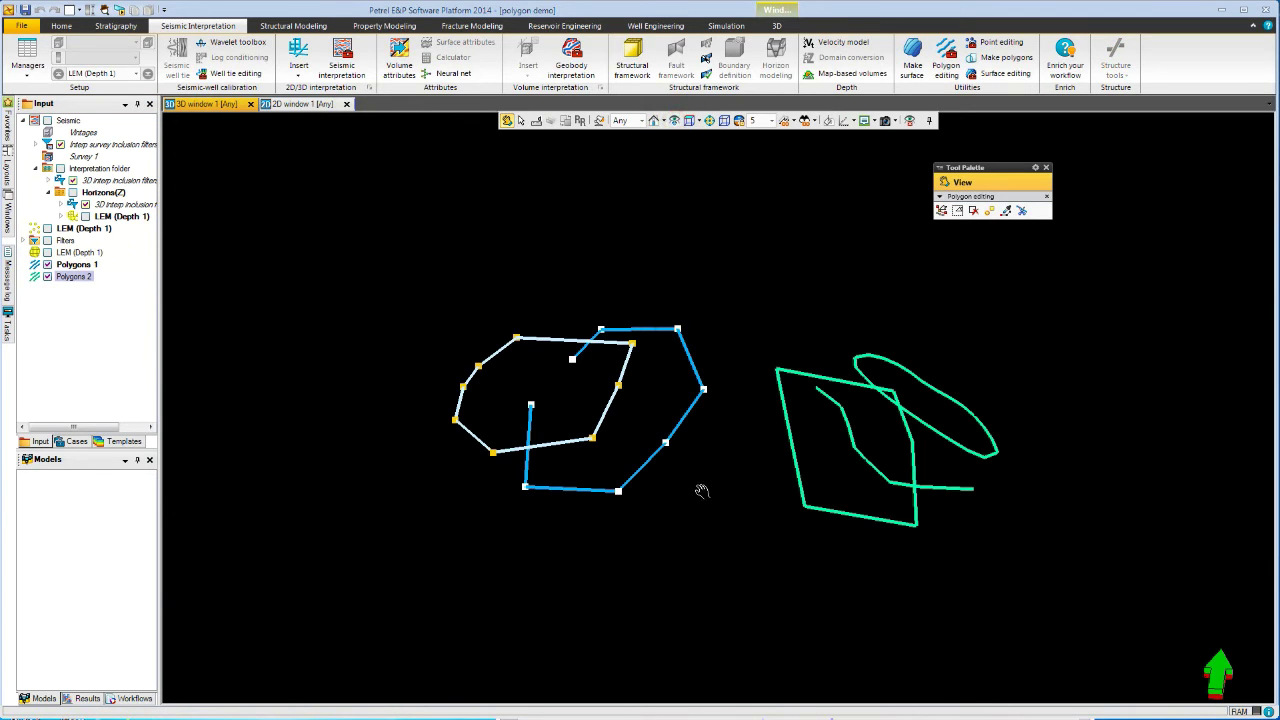
drag(703, 522, 726, 480)
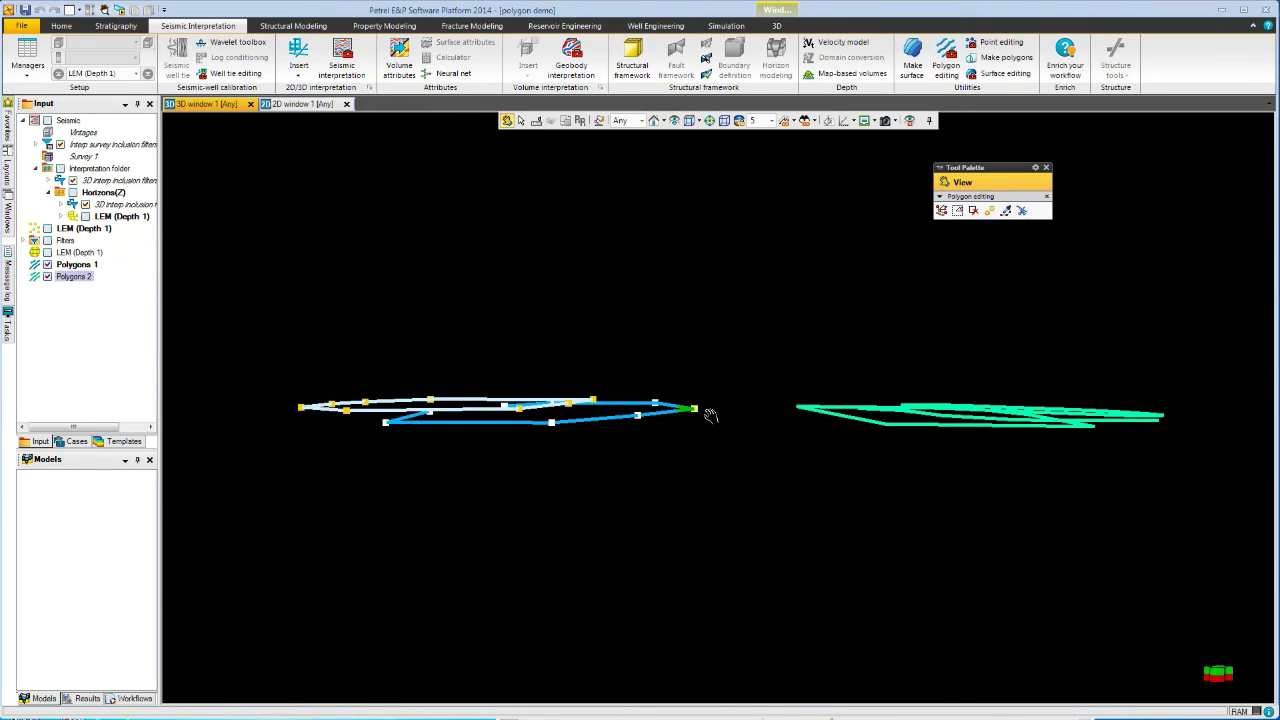
drag(710, 415, 789, 460)
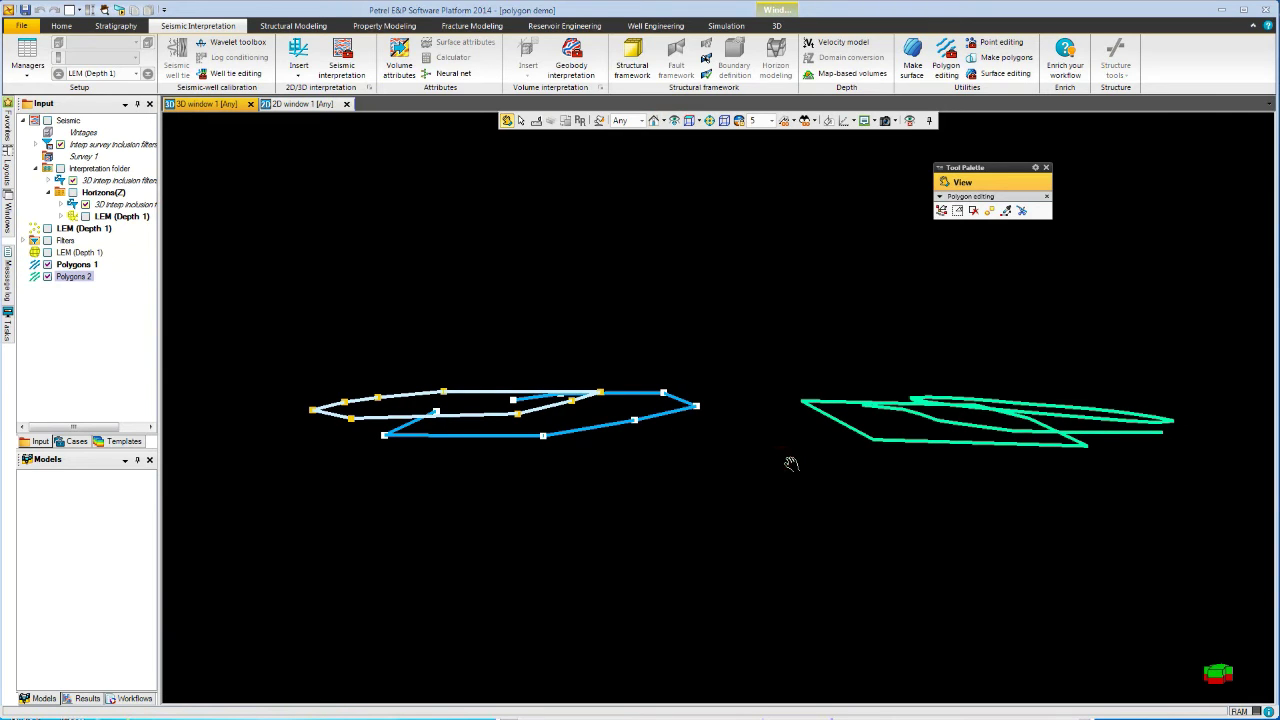
click(105, 9)
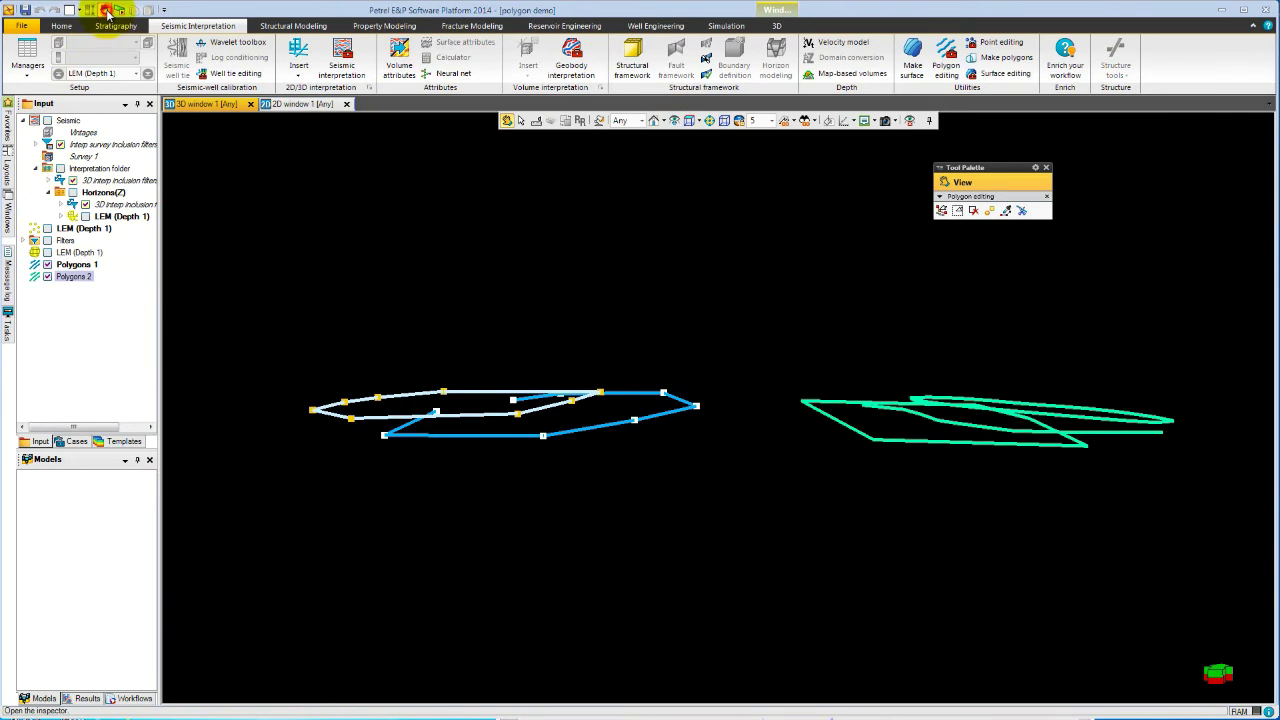
key(Escape)
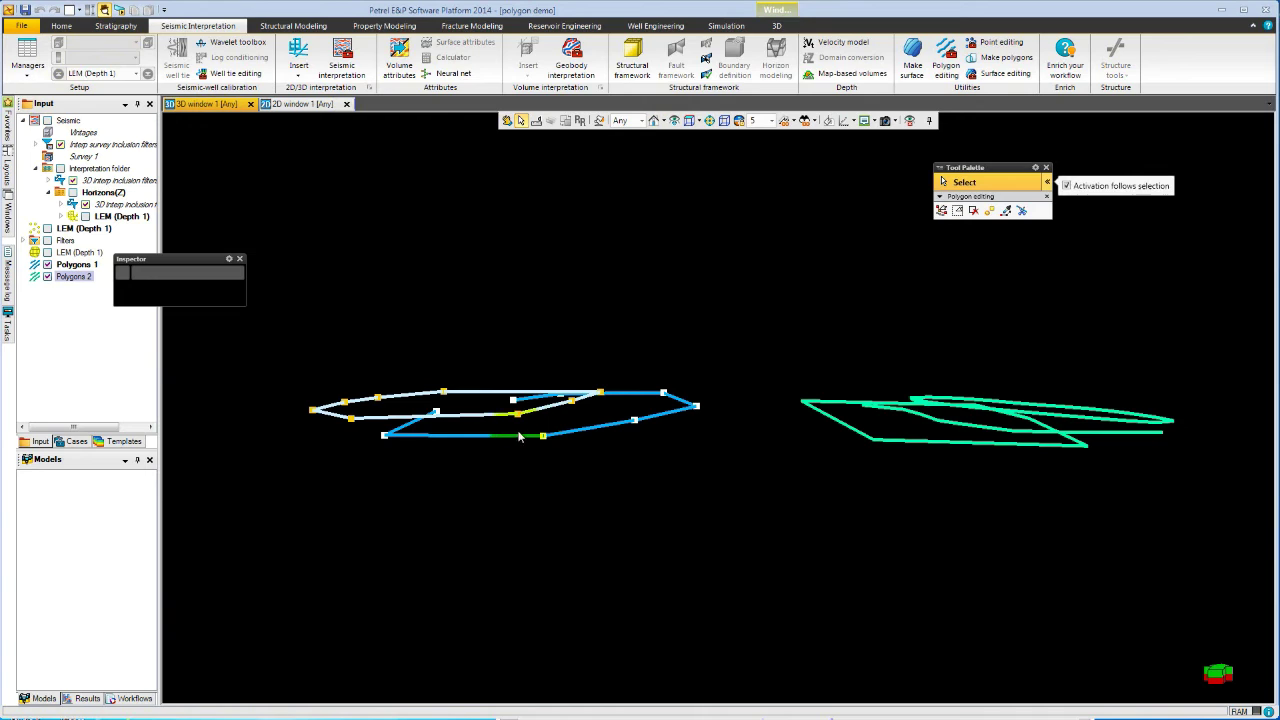
Select polygons in the 3D view and read their depths: Polygons 1 at 15.00 m, Polygons 2 at -0.00 m
click(522, 441)
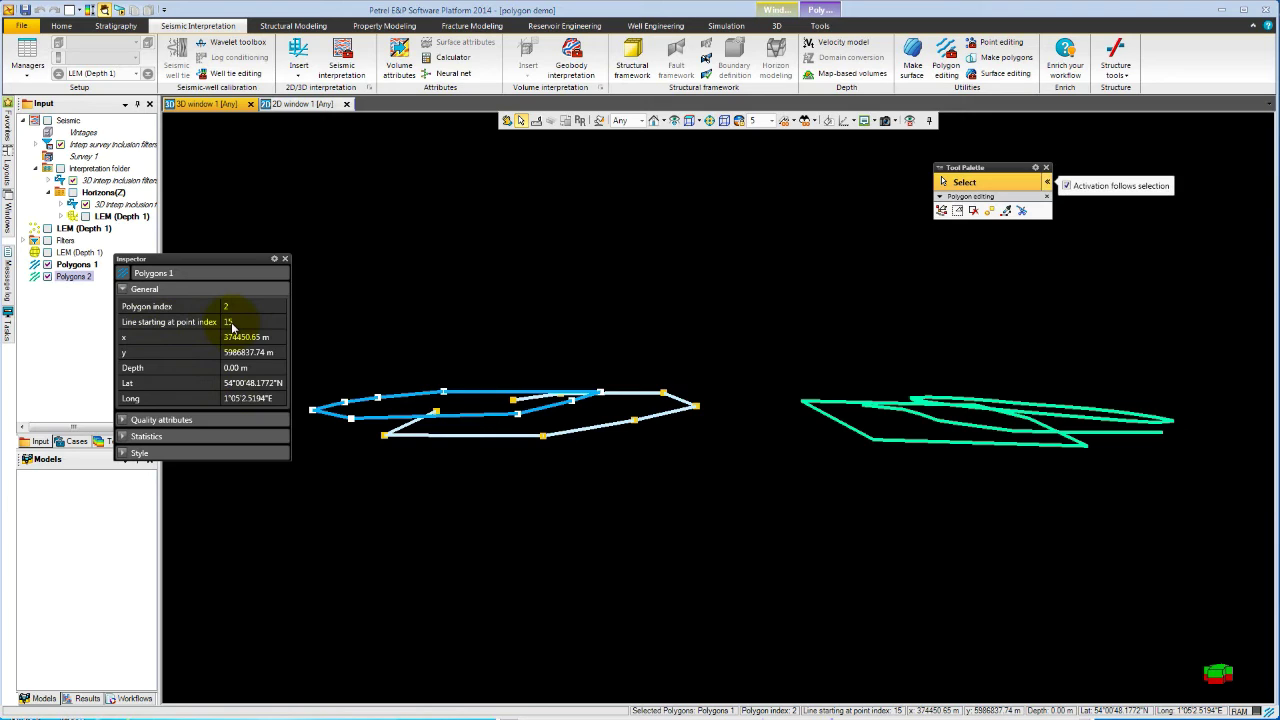
click(481, 418)
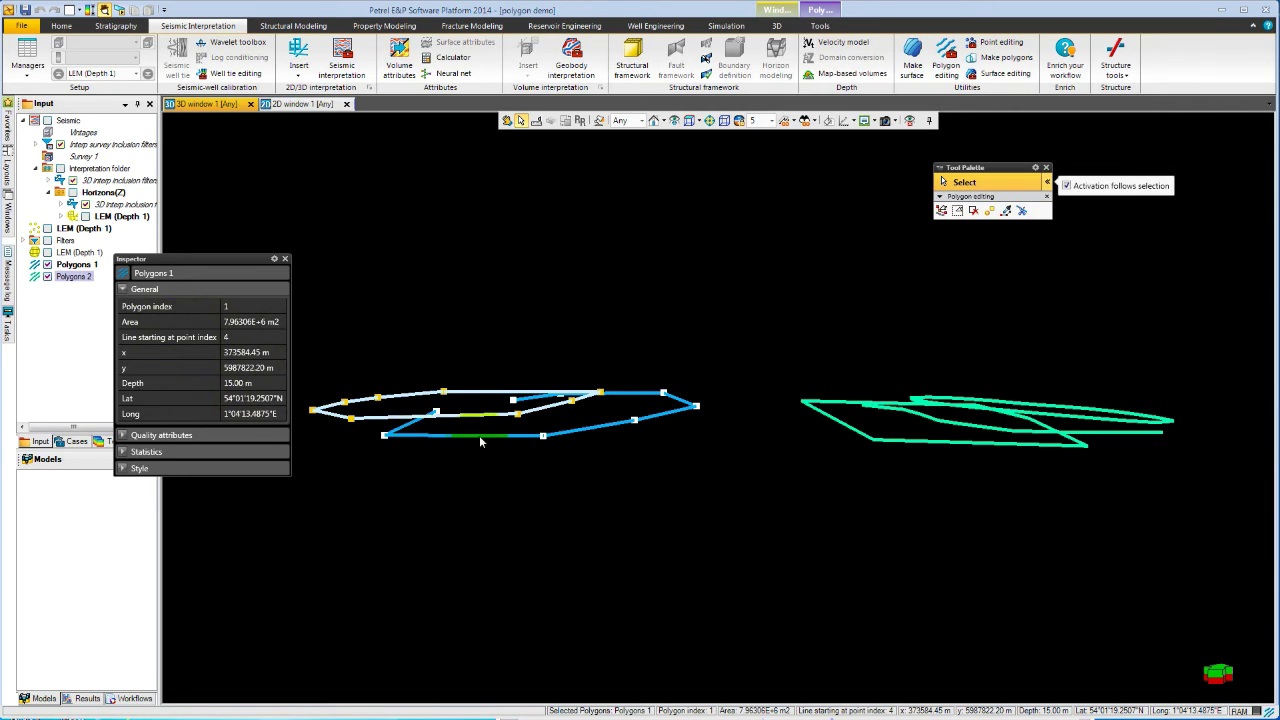
click(479, 436)
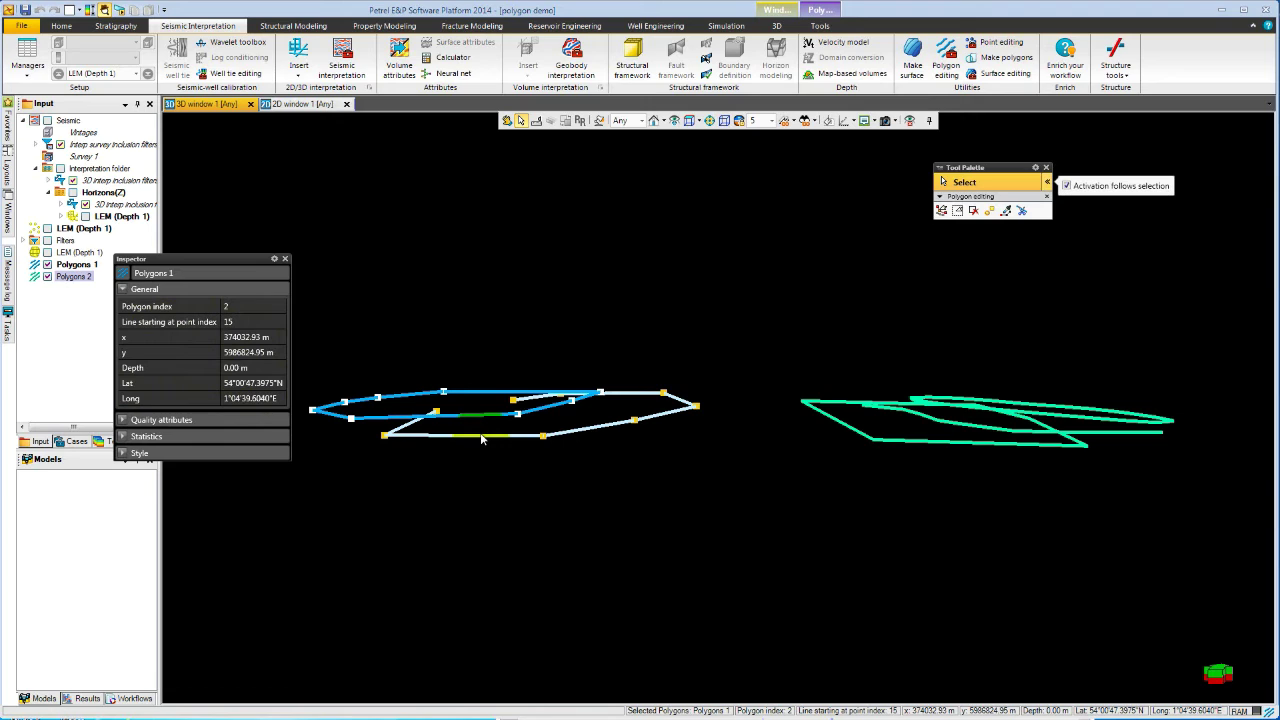
click(890, 444)
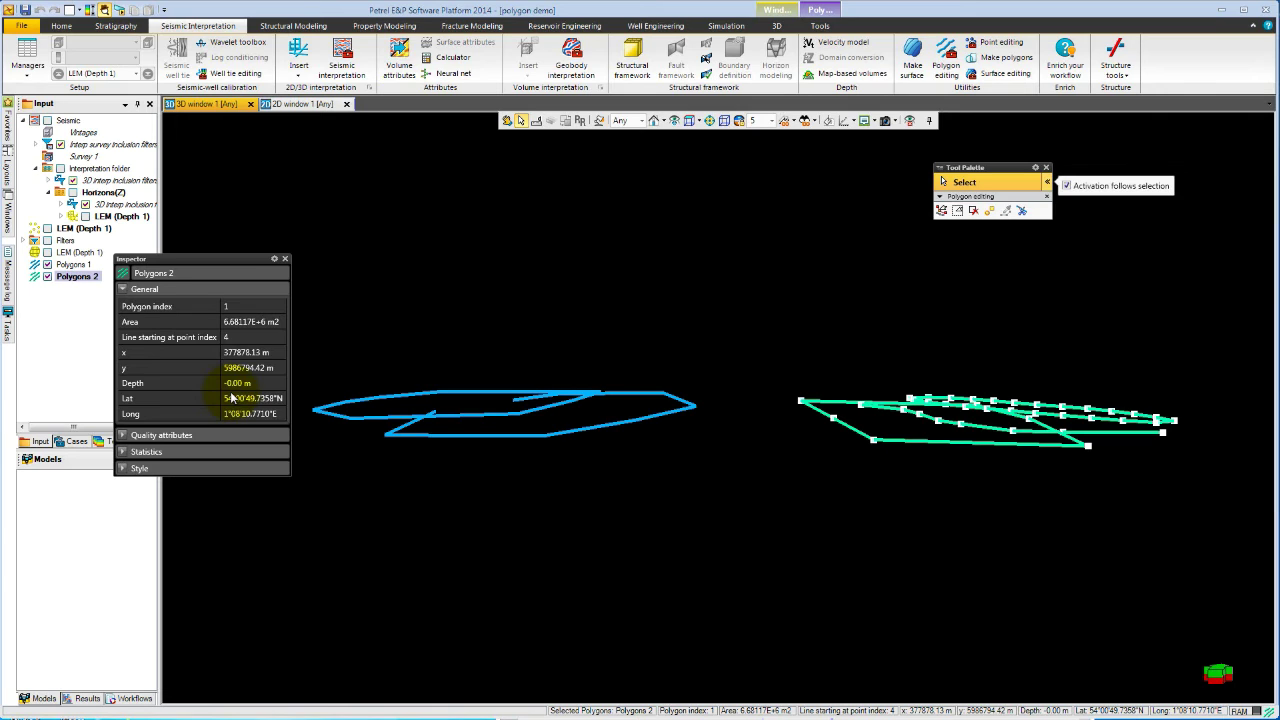
Start polygon editing and drag one Polygons 1 polyline upward with the vertical dragger
double_click(501, 414)
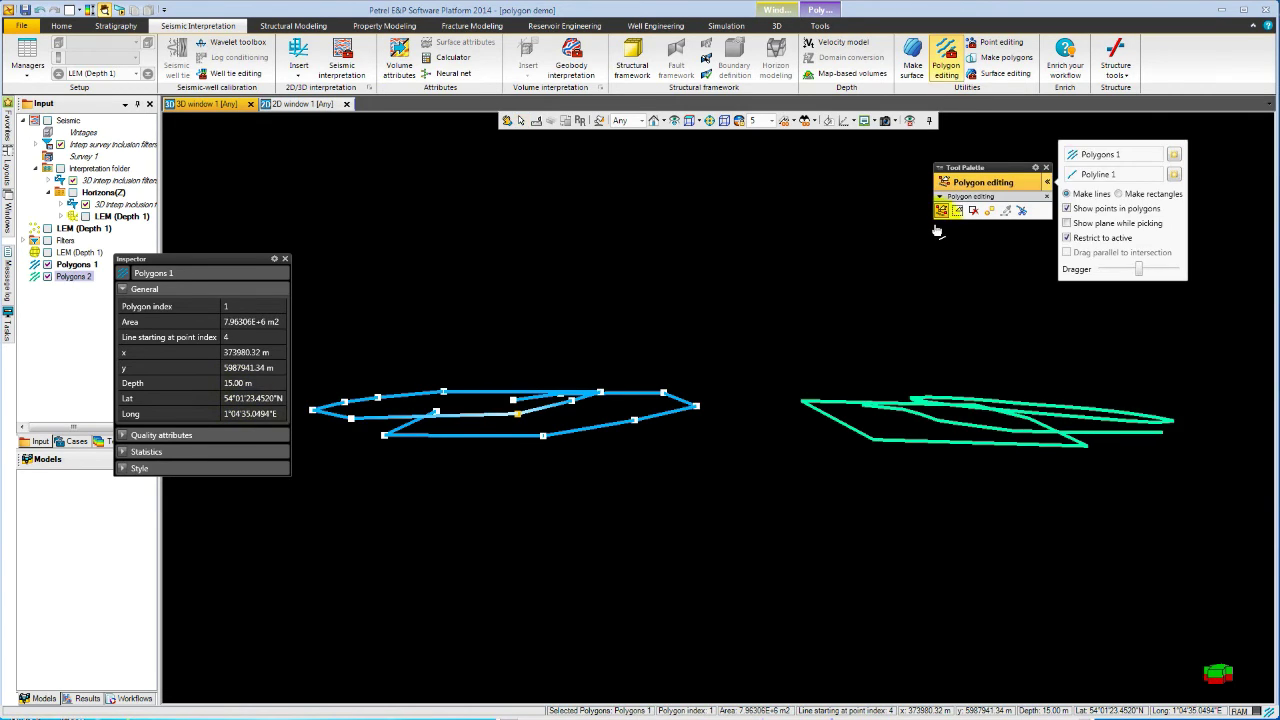
click(476, 416)
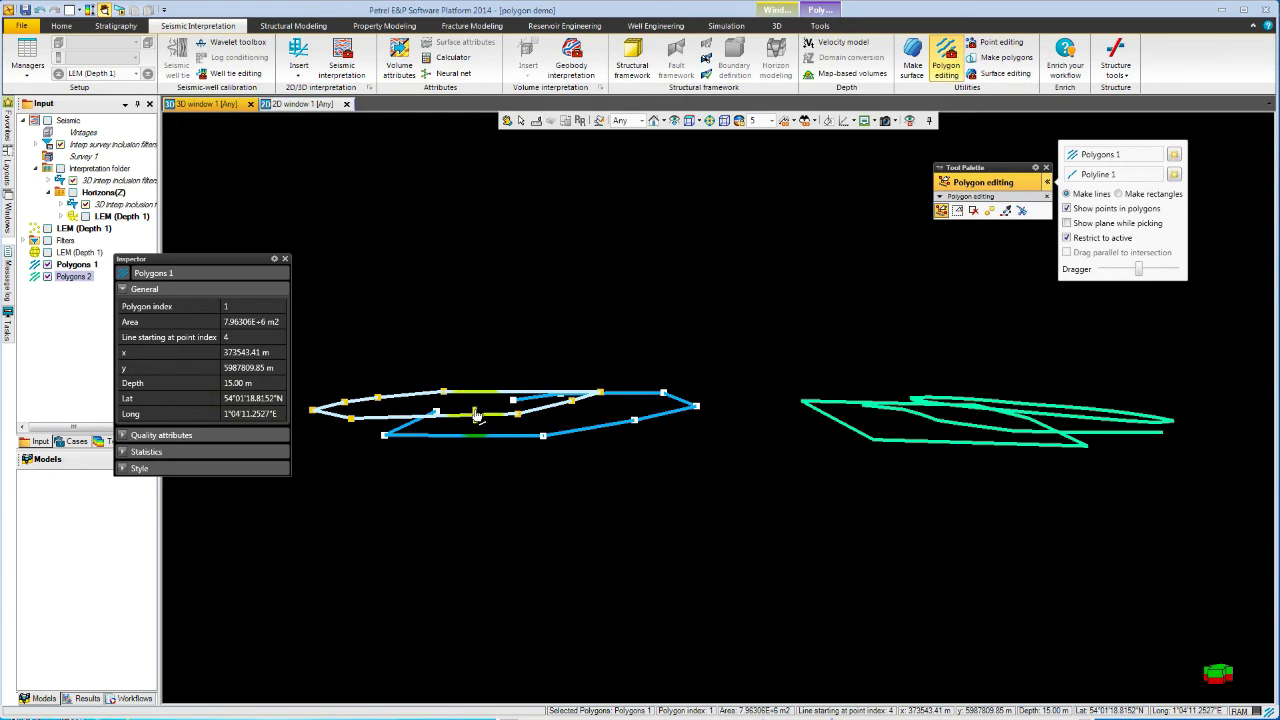
drag(476, 416, 473, 363)
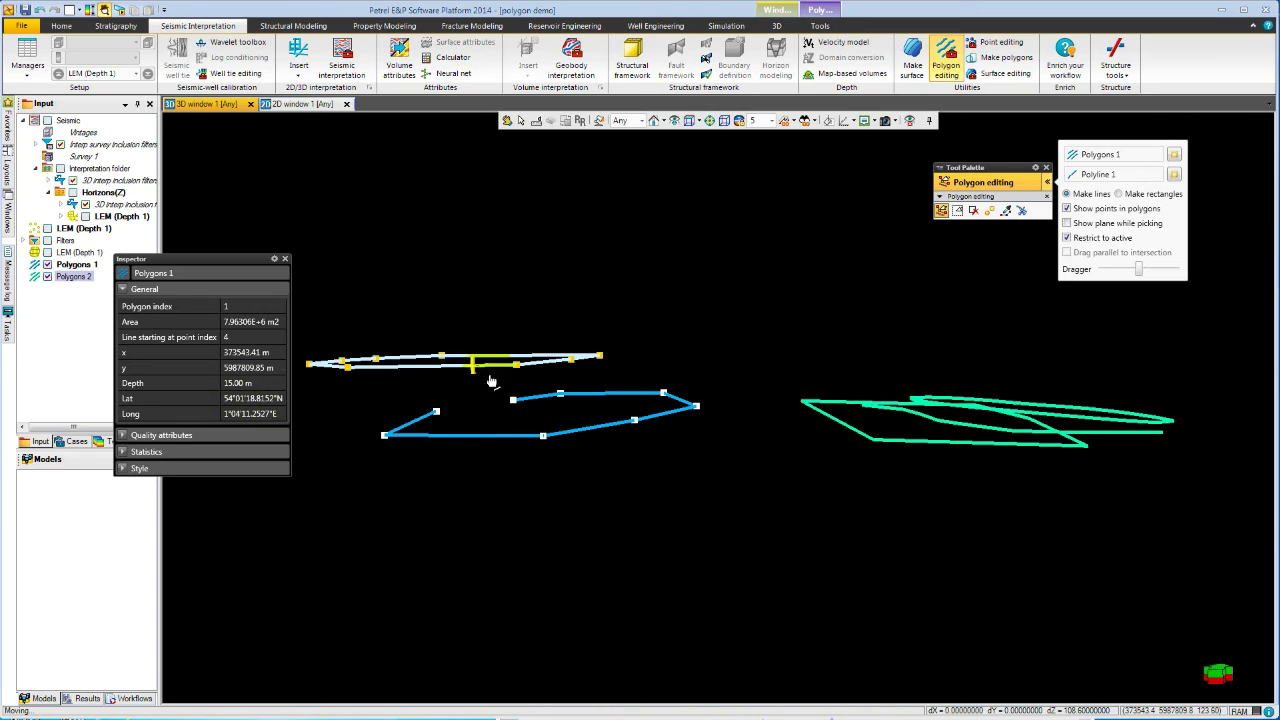
click(531, 436)
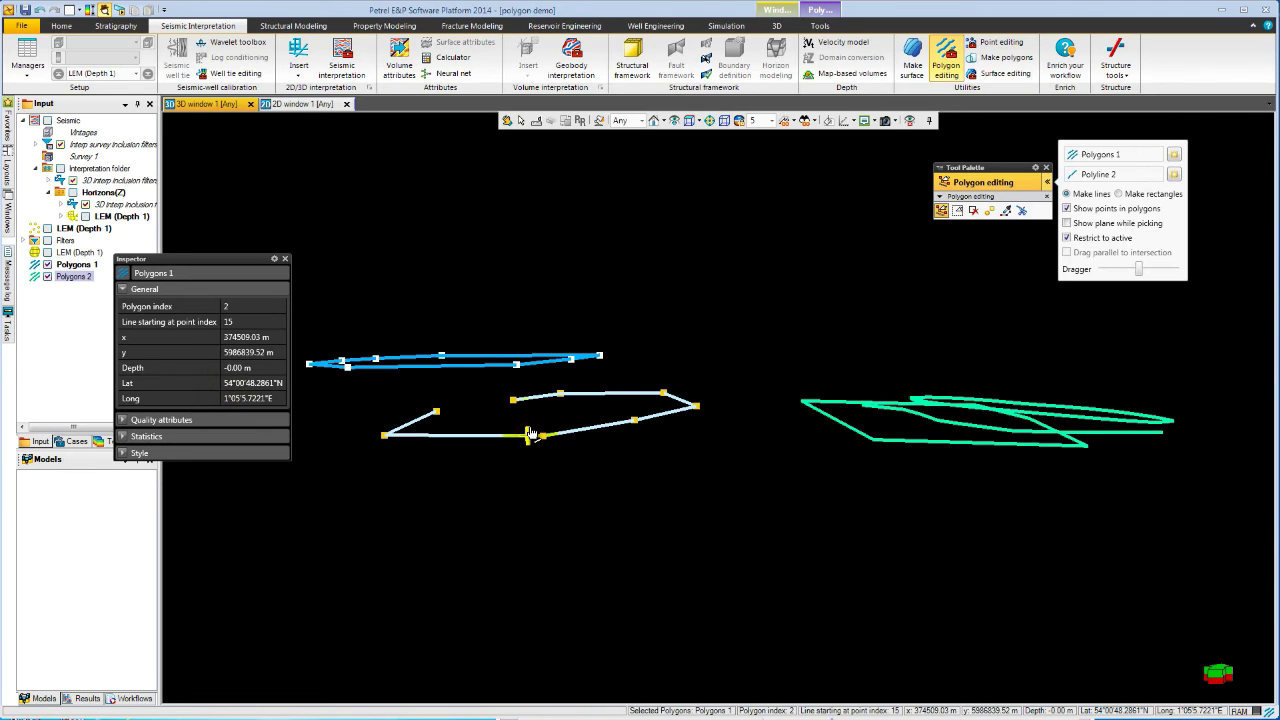
Lift a green Polygons 2 polyline's end vertex upward and try the polygon selection brush
click(860, 432)
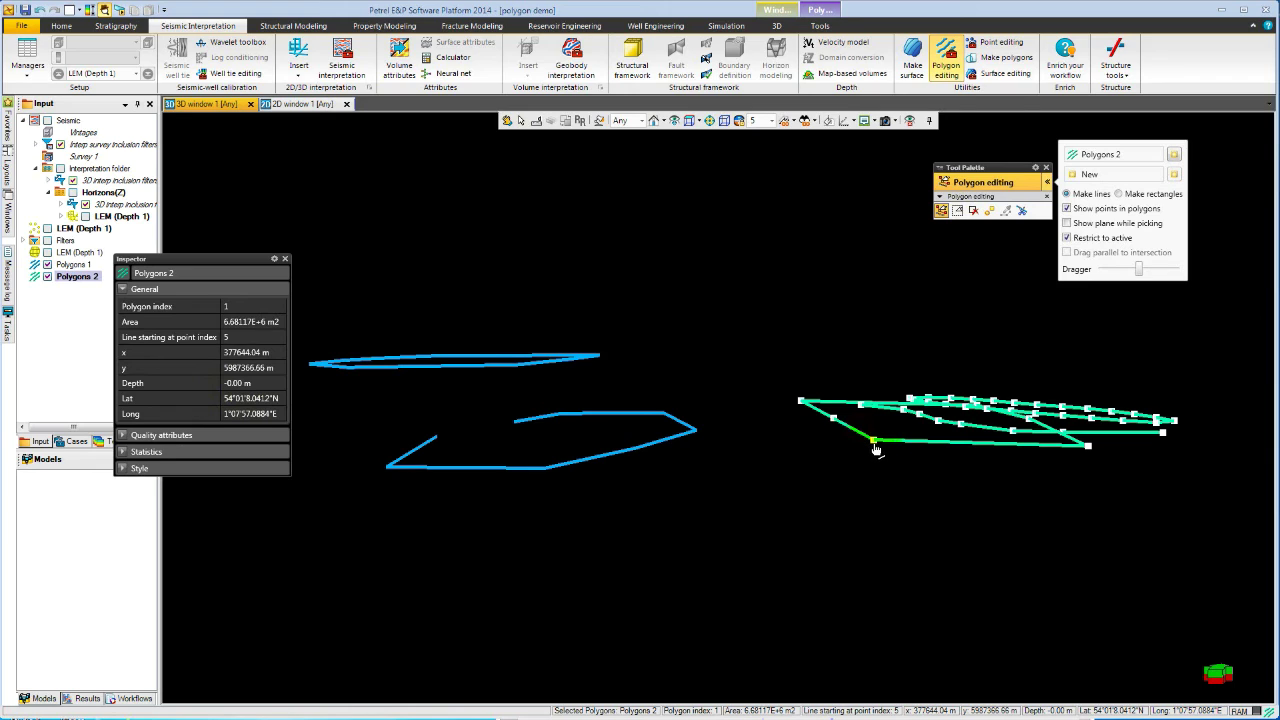
click(875, 443)
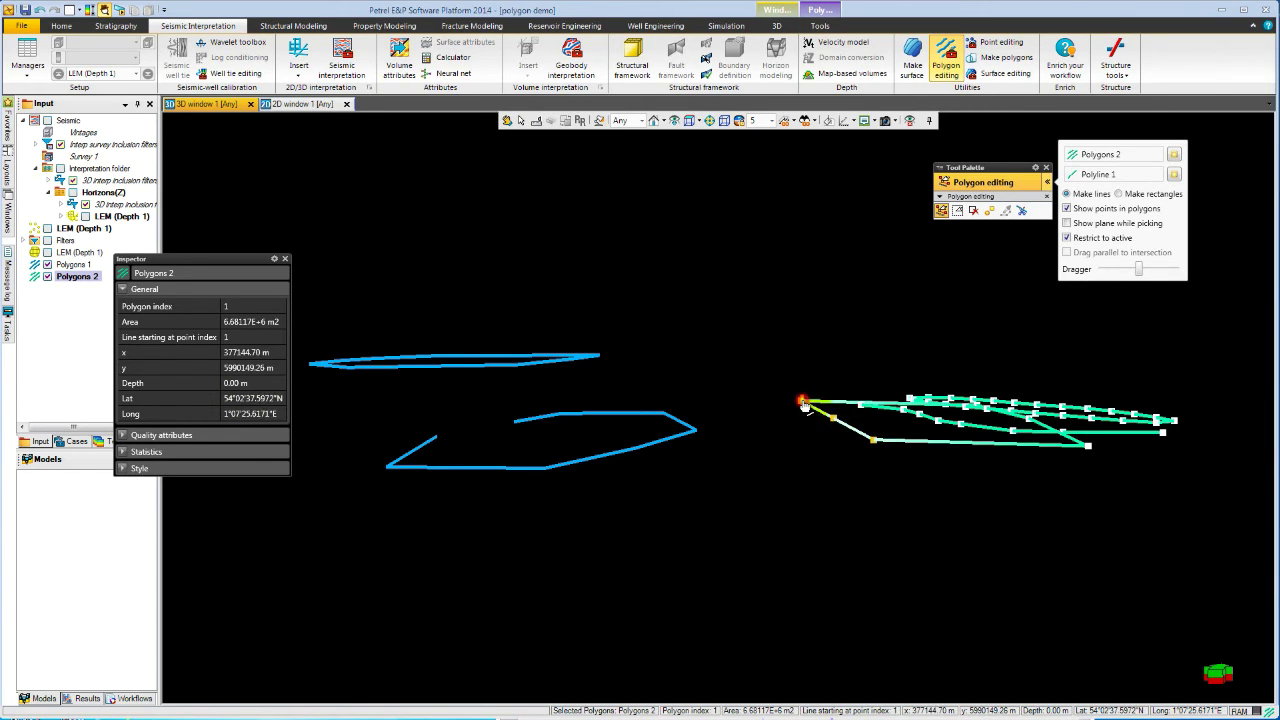
drag(802, 403, 801, 457)
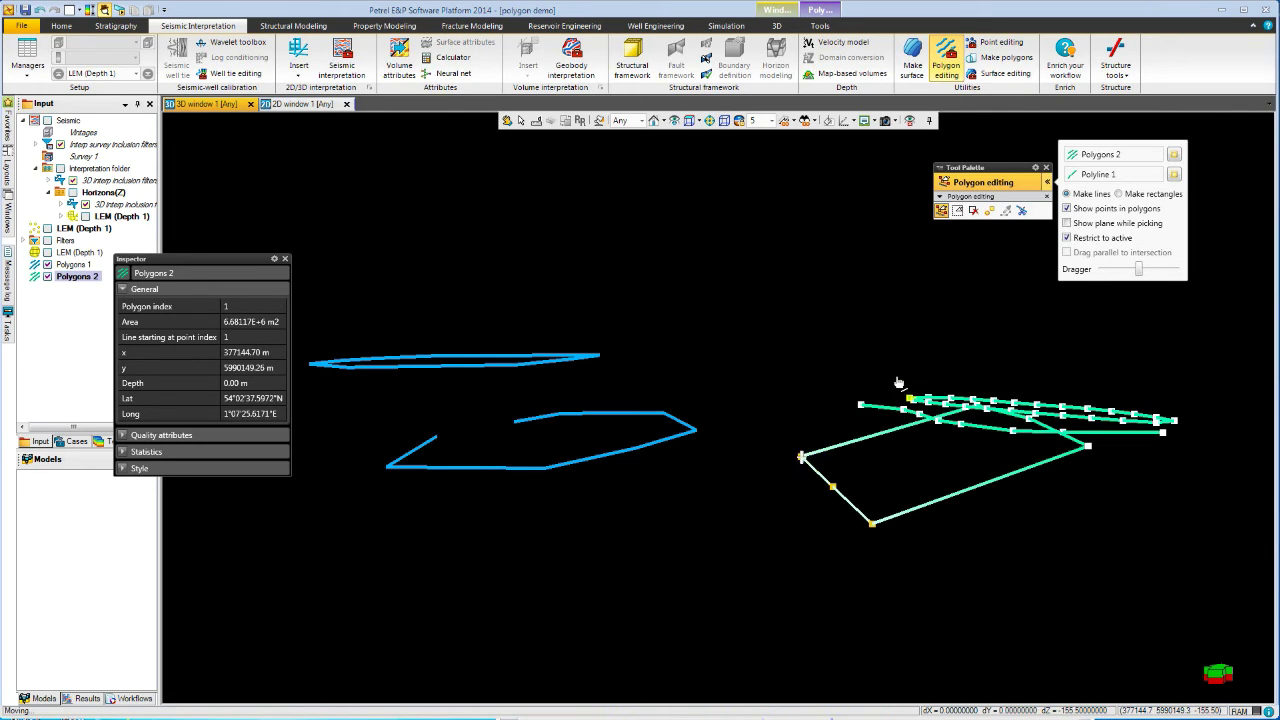
click(957, 210)
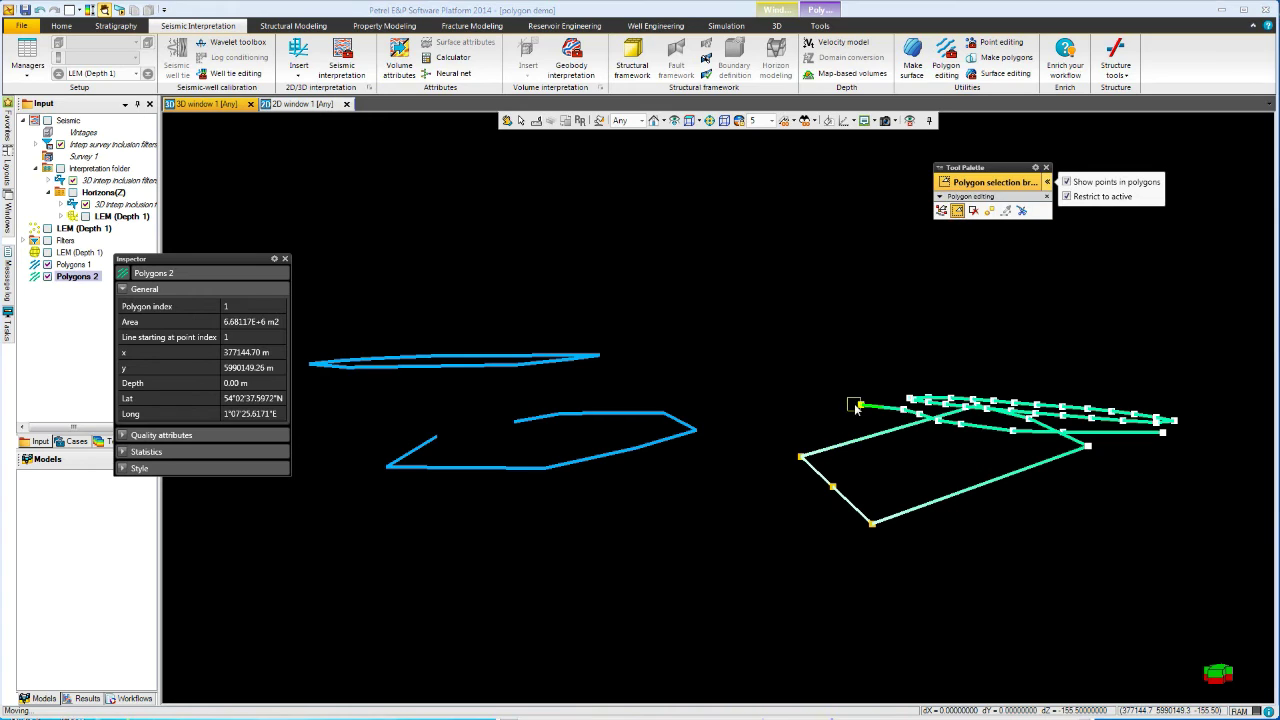
drag(852, 403, 1022, 433)
click(941, 210)
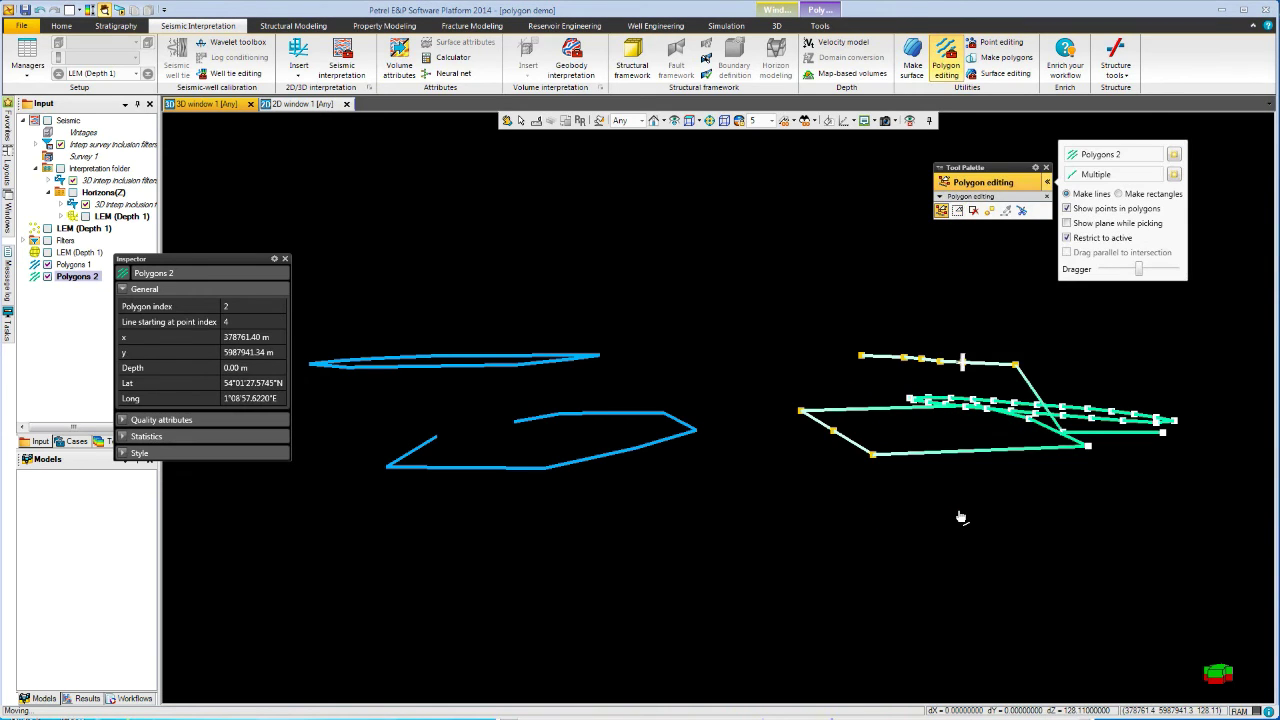
click(629, 457)
Decrease the lower Polygons 1 polyline's Z-value to -20 and assign it to its points
right_click(629, 457)
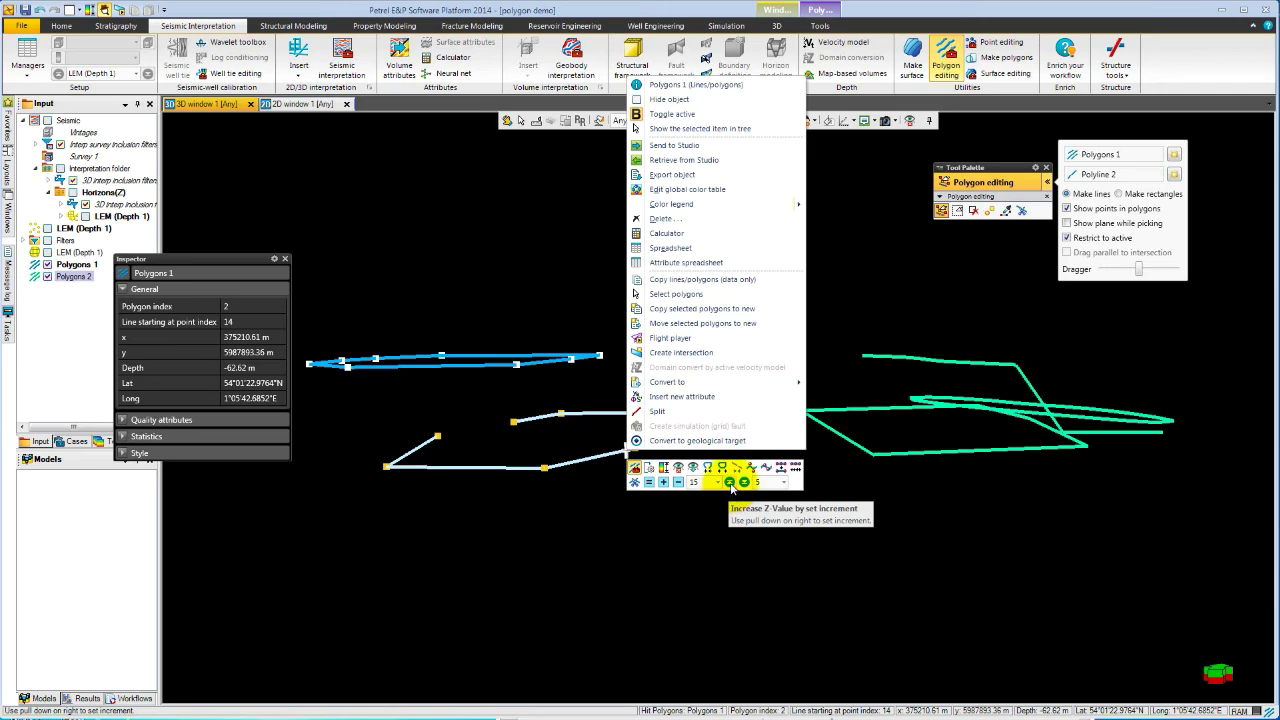
click(745, 483)
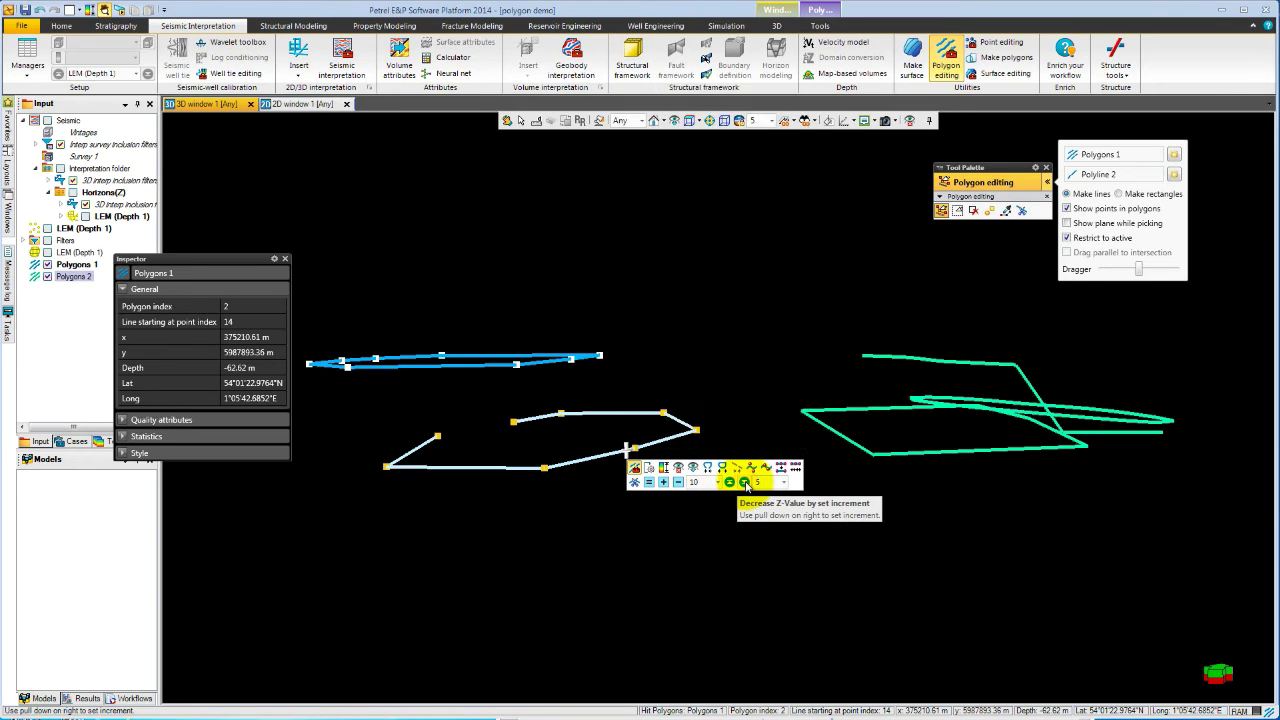
click(745, 483)
click(745, 483)
click(745, 483)
click(745, 483)
click(745, 483)
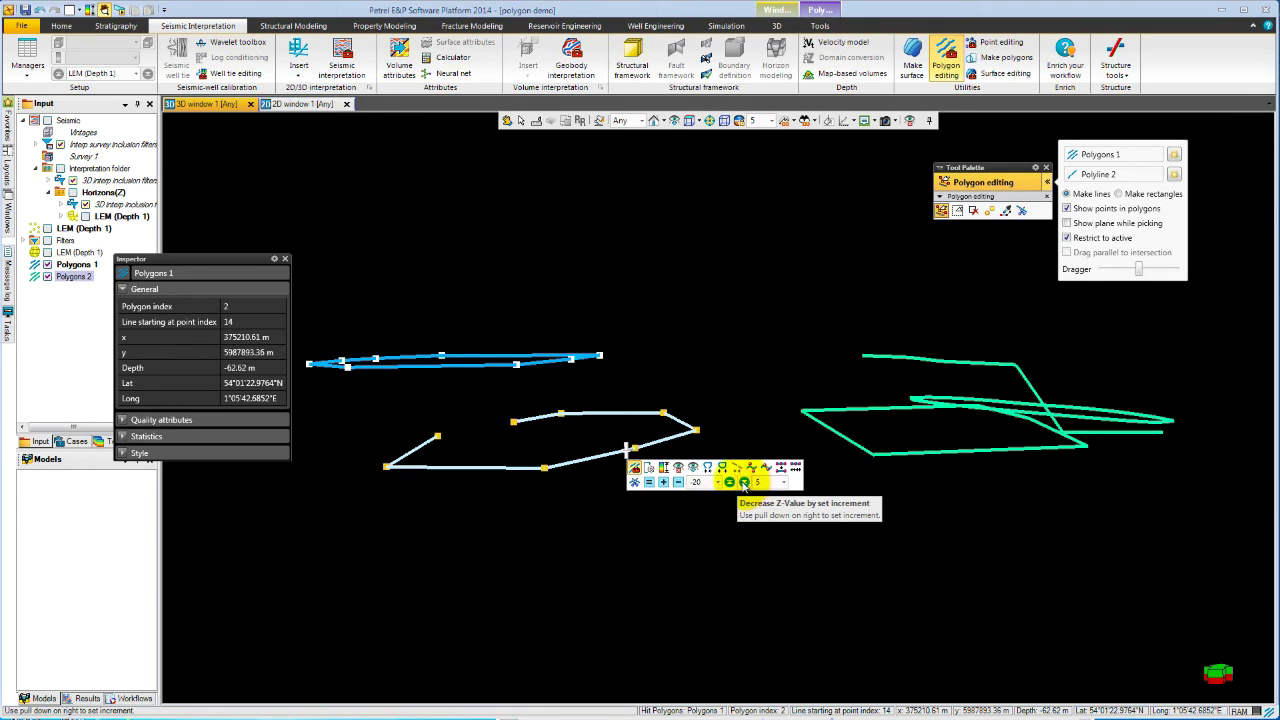
click(648, 482)
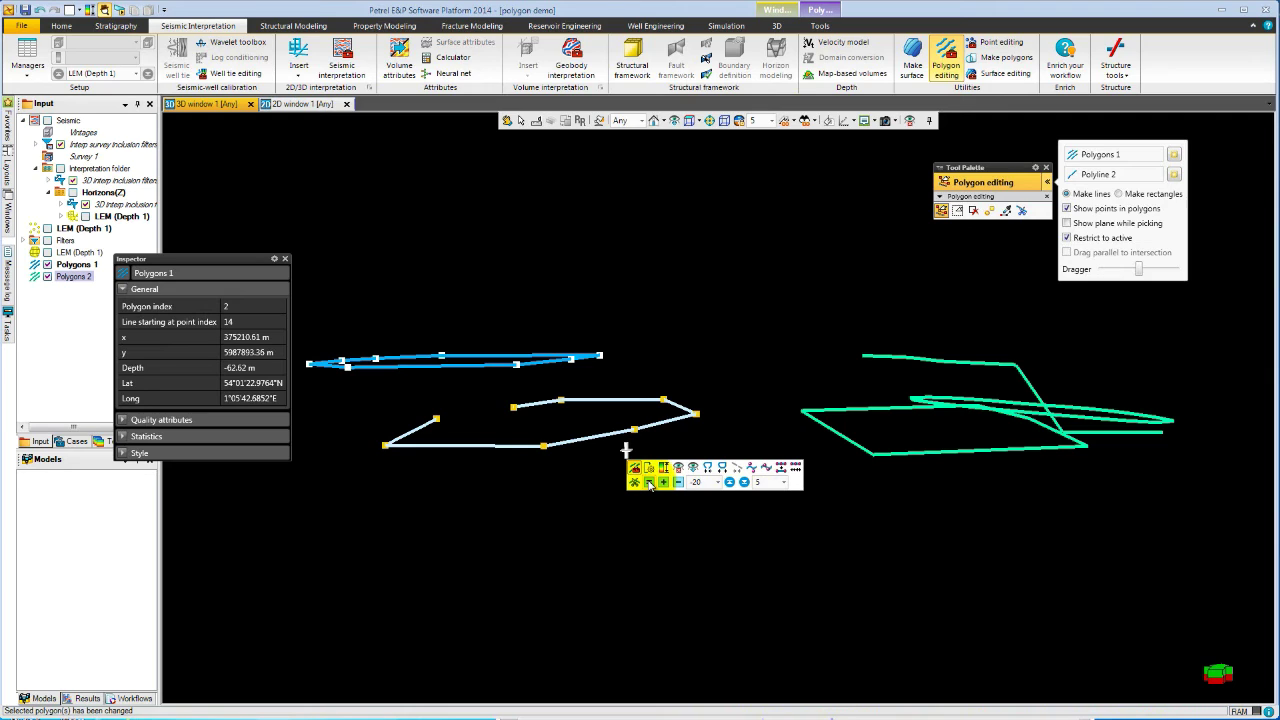
Hide Polygons 1 and 2, show the LEM (Depth 1) point set, and zoom in
click(47, 264)
click(47, 276)
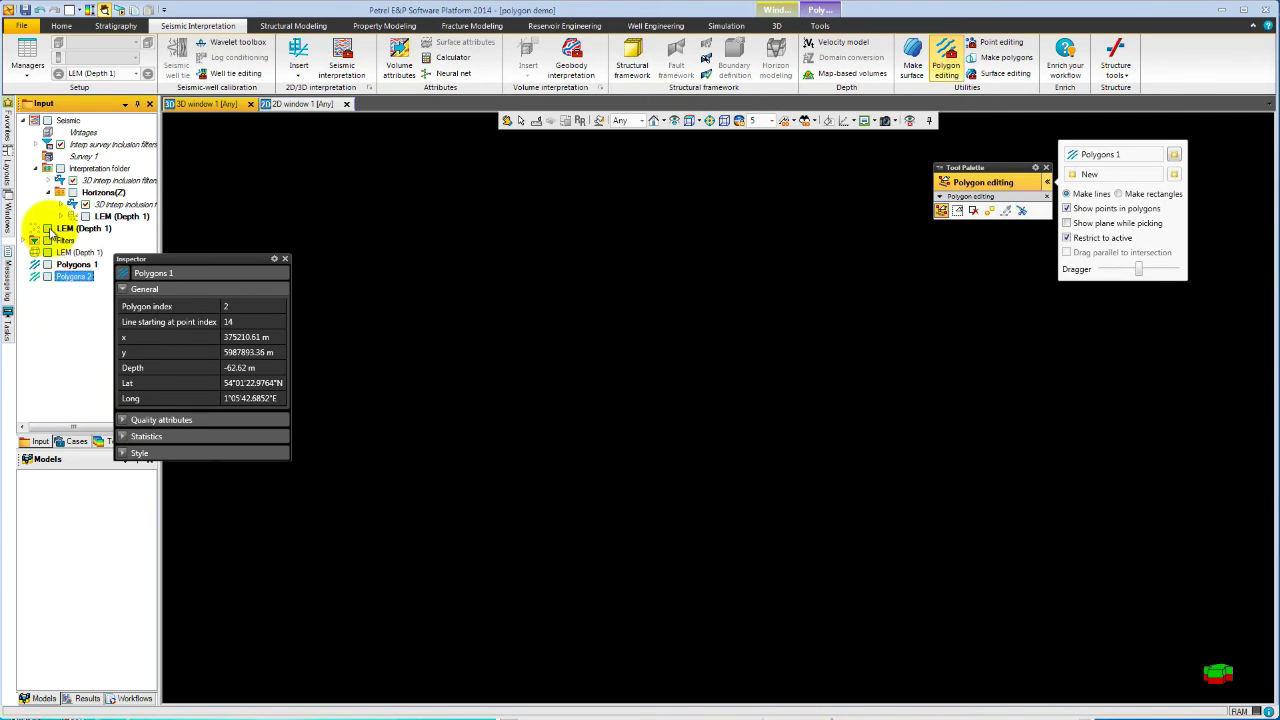
click(48, 229)
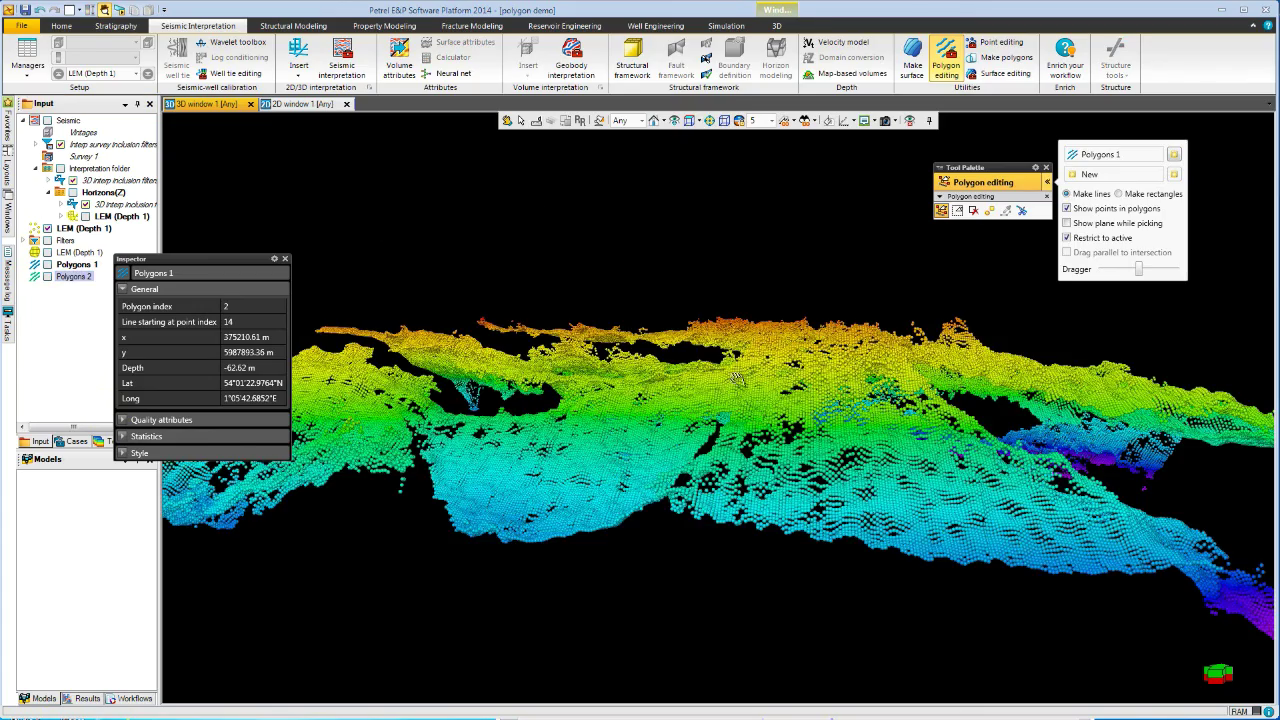
key(Escape)
scroll(731, 397, up, 3)
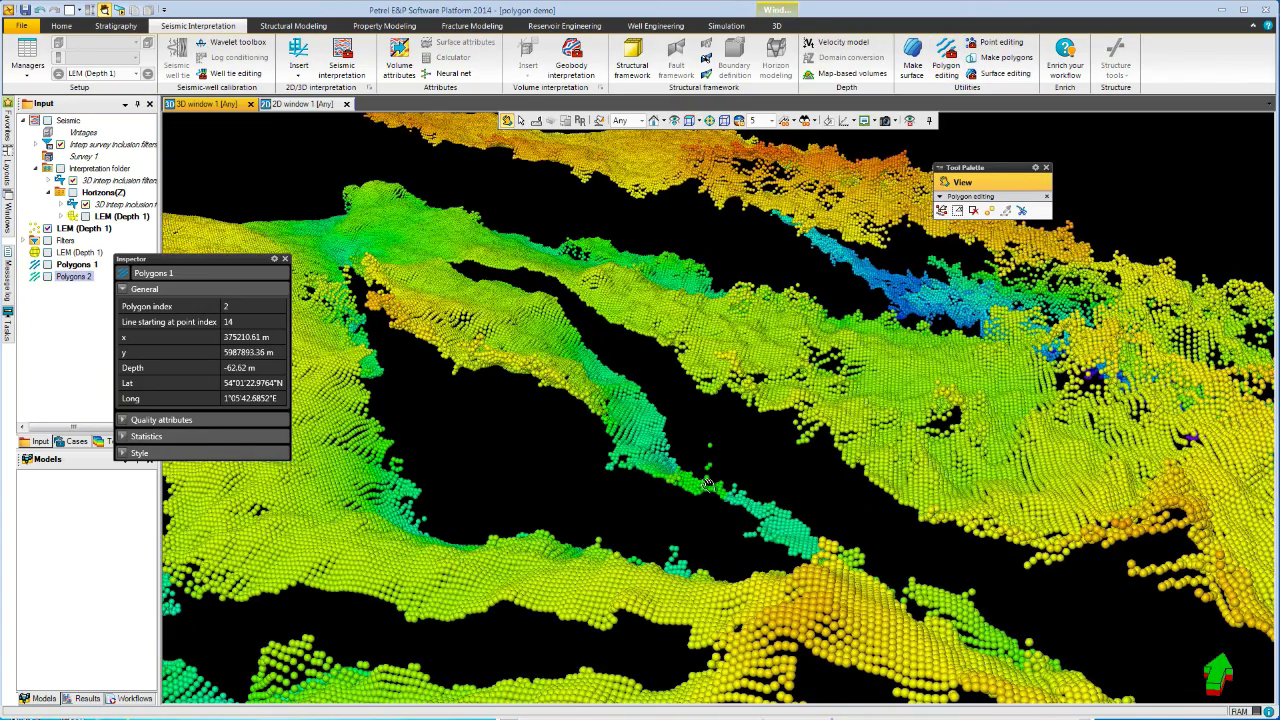
Box-select a rectangular patch of LEM (Depth 1) points and delete it
click(990, 42)
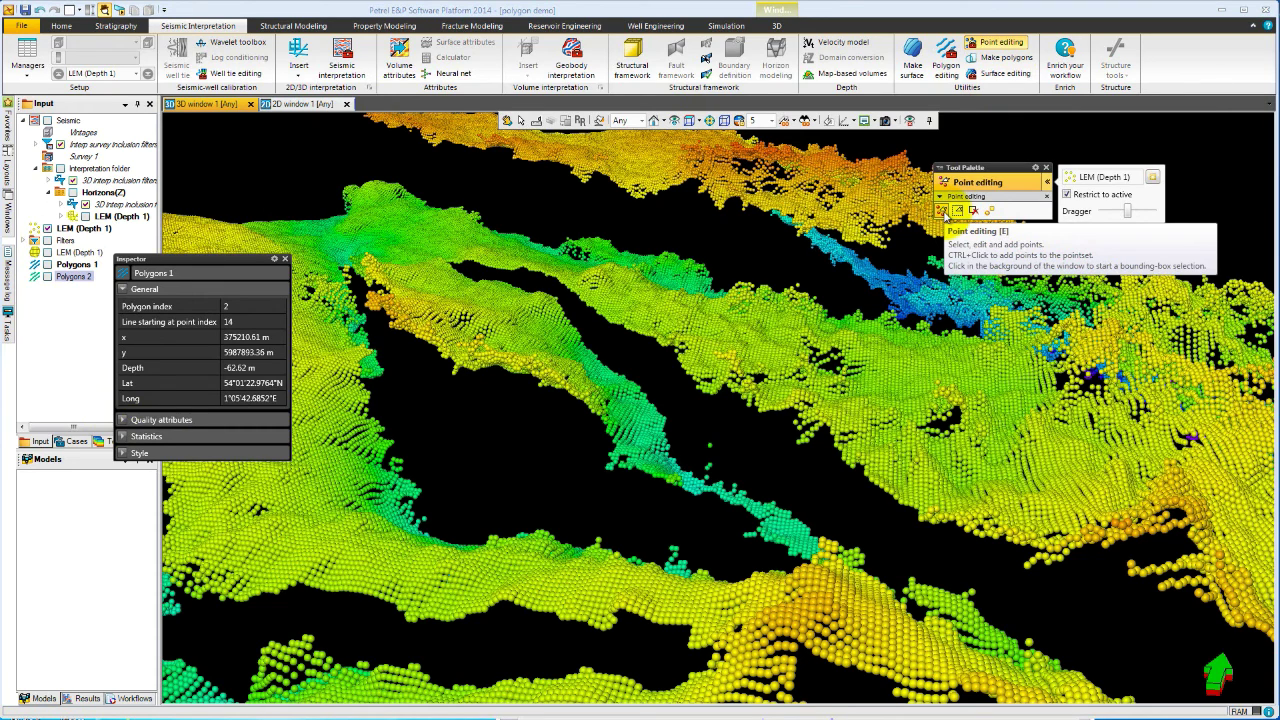
click(746, 405)
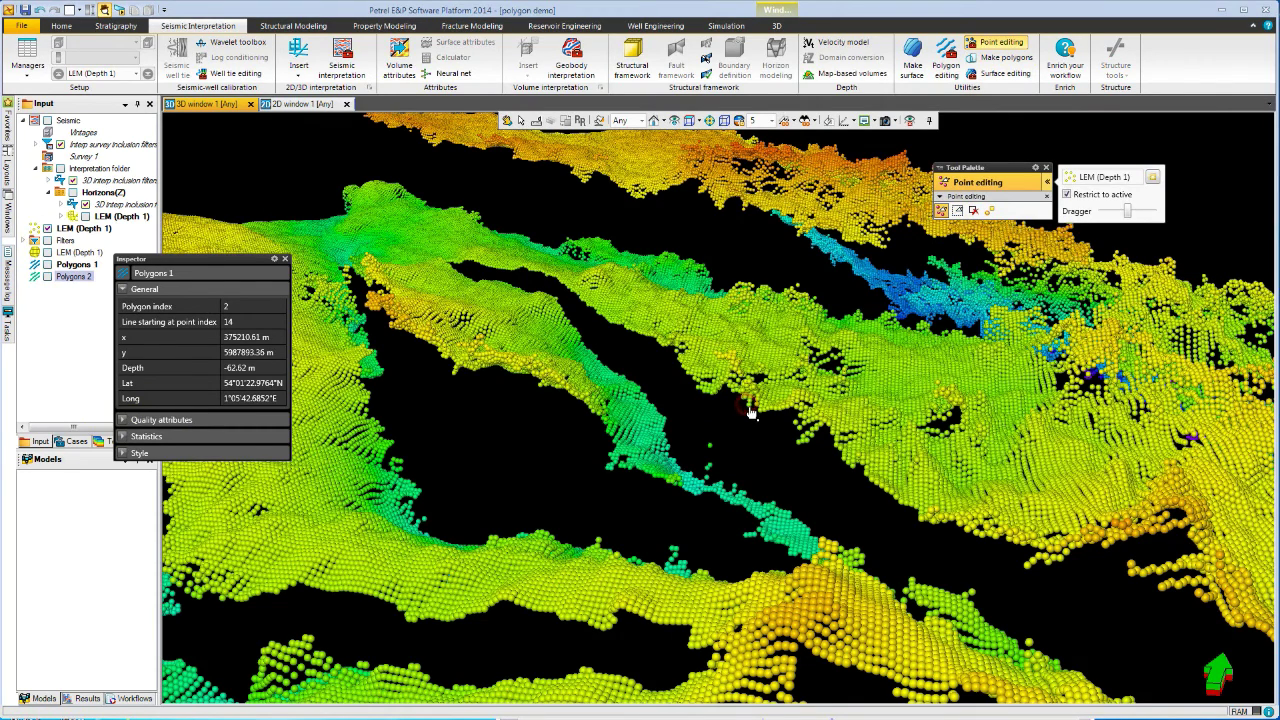
click(709, 449)
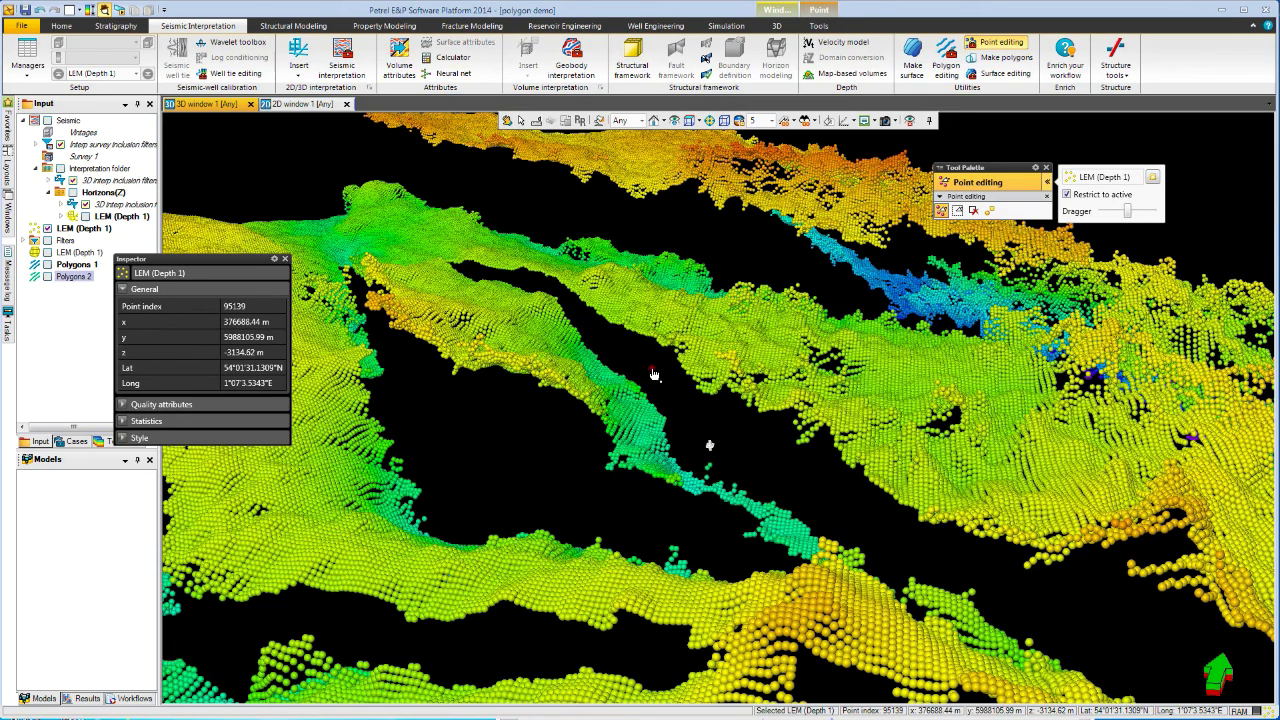
drag(652, 370, 783, 447)
key(Delete)
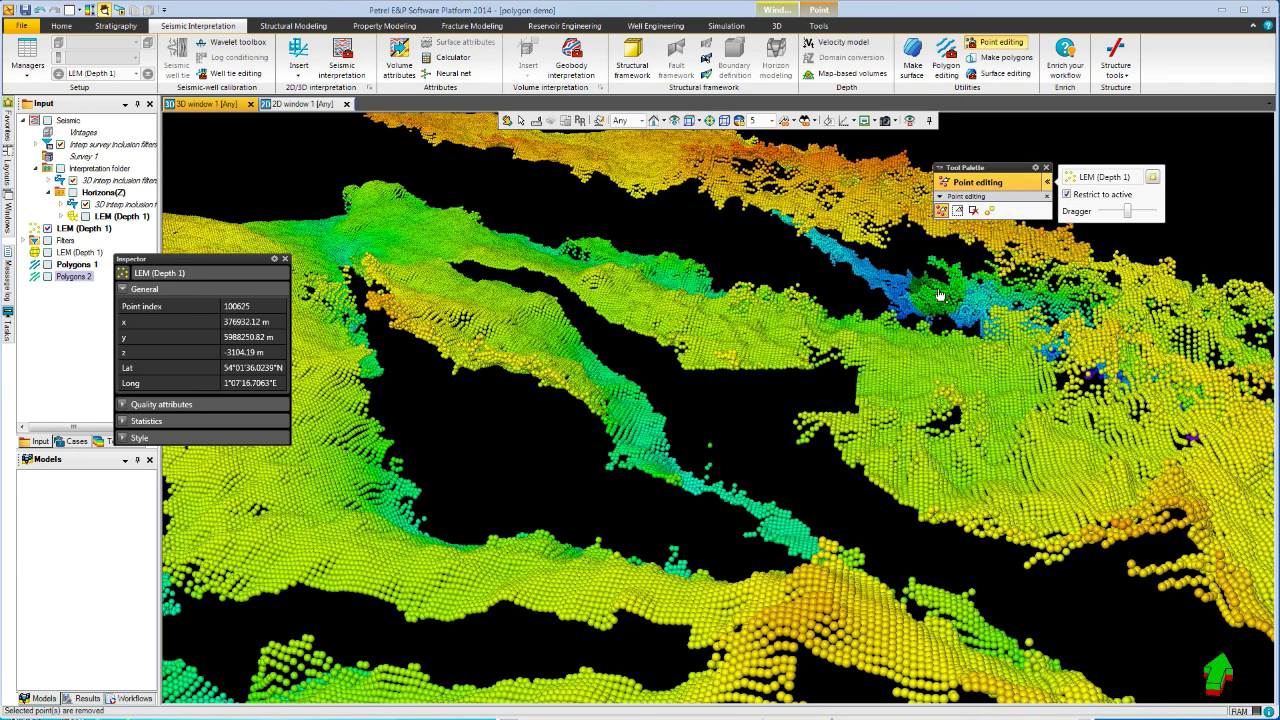
Brush-select a small cluster of LEM points and delete them
click(957, 211)
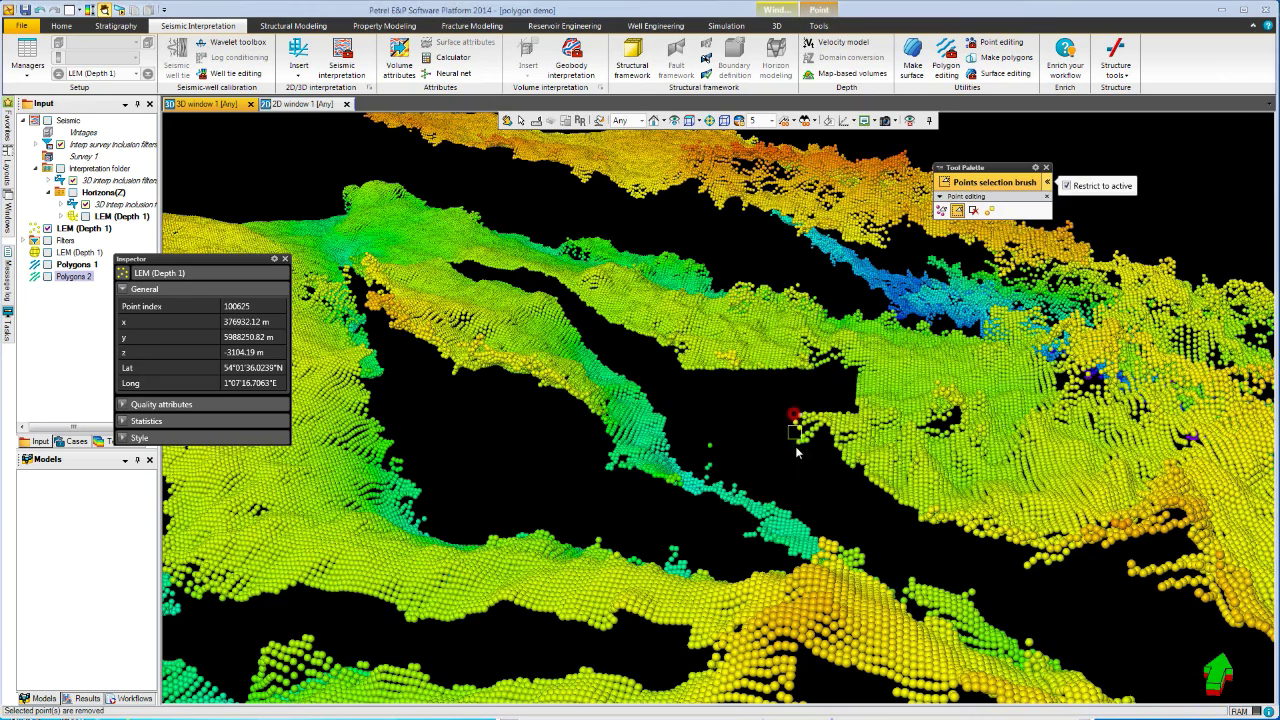
drag(822, 428, 836, 456)
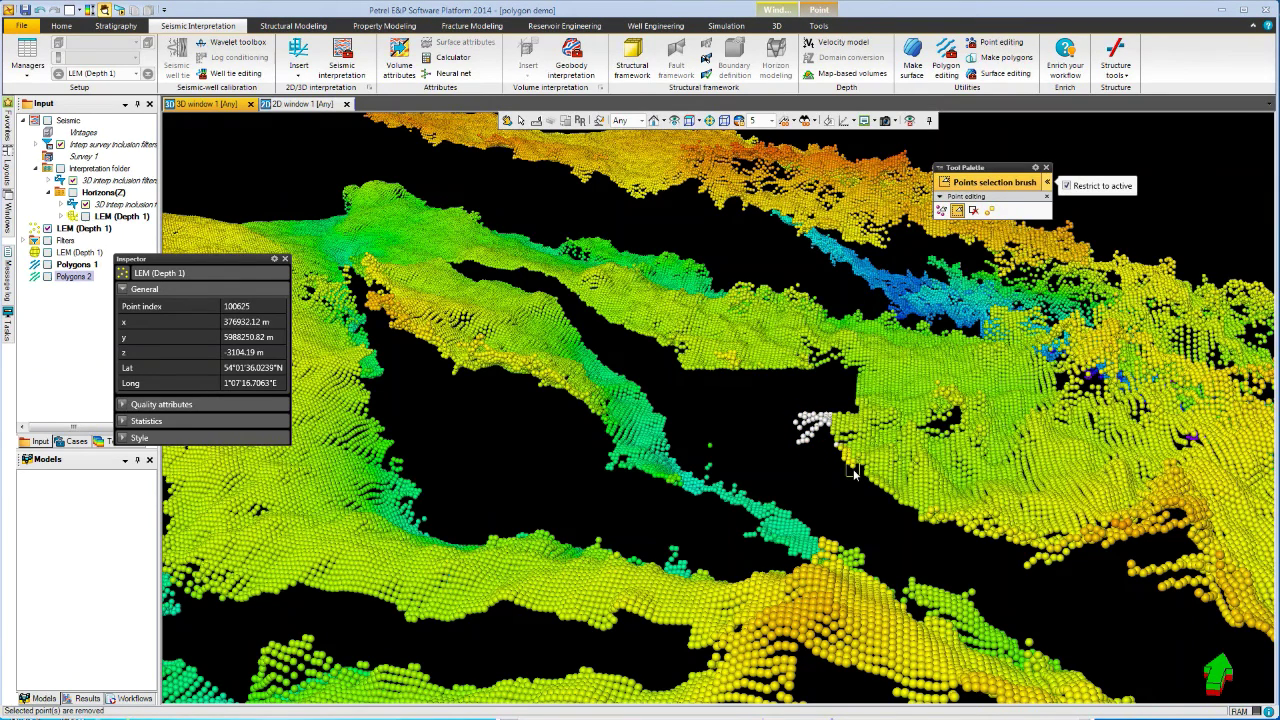
key(Delete)
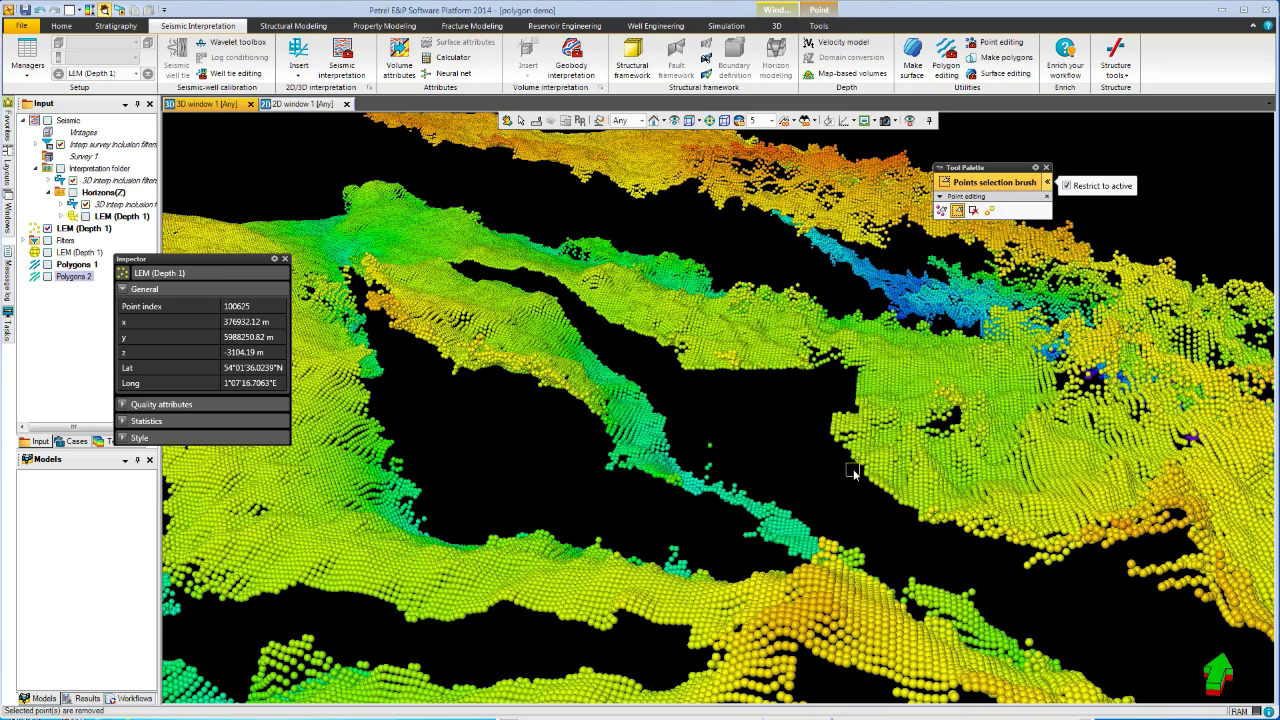
Erase a trail of points across the LEM cloud, then activate Add points to pointset
click(972, 211)
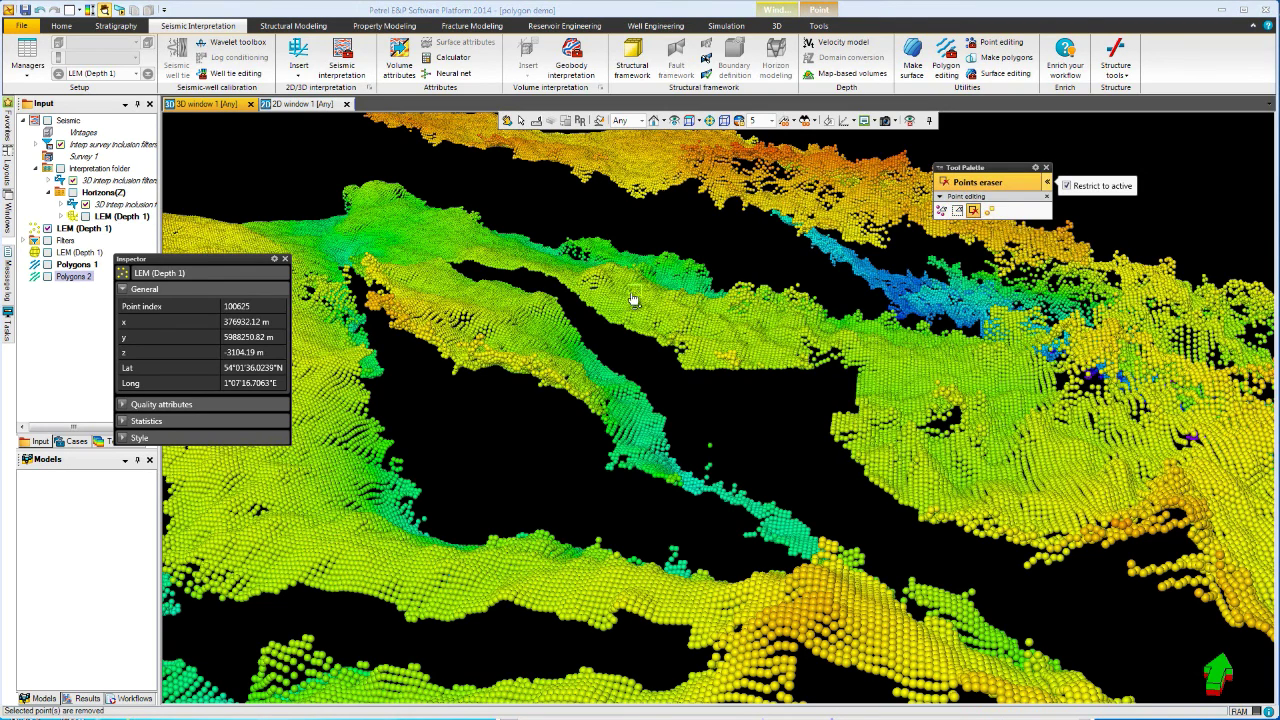
mouse_move(647, 307)
mouse_down()
mouse_move(891, 360)
mouse_move(961, 459)
mouse_move(1015, 484)
mouse_up()
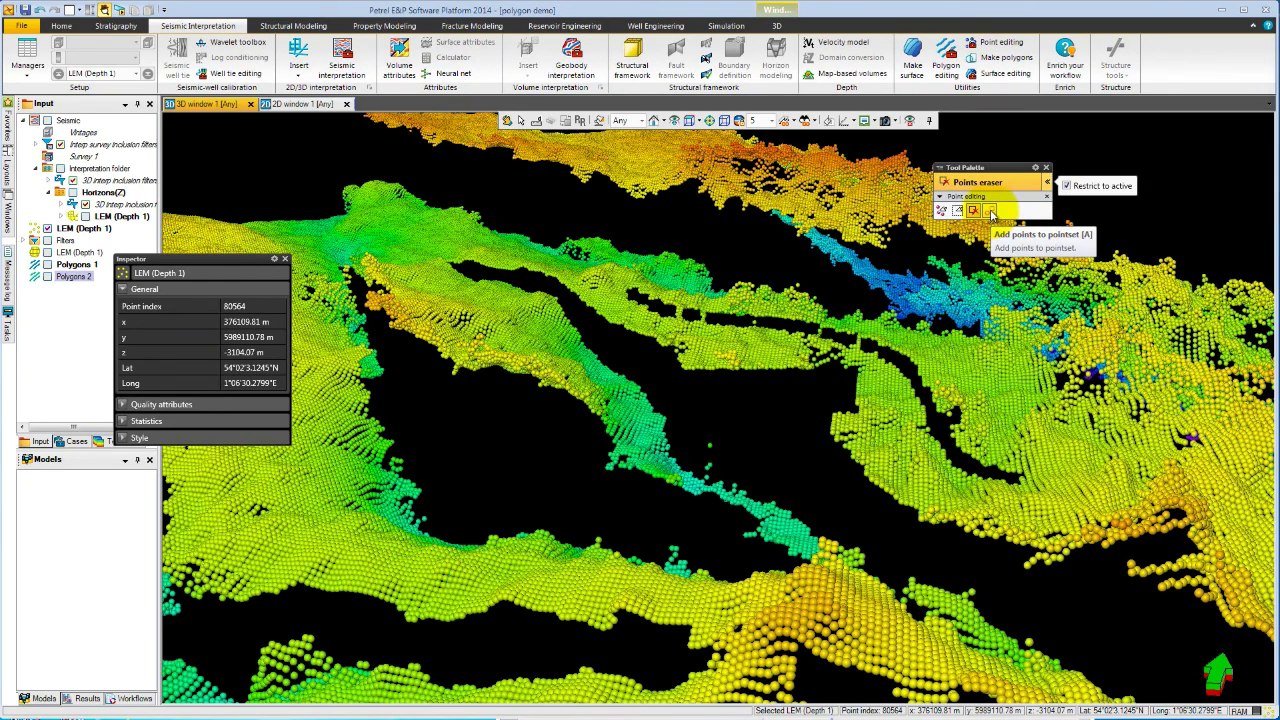
click(989, 211)
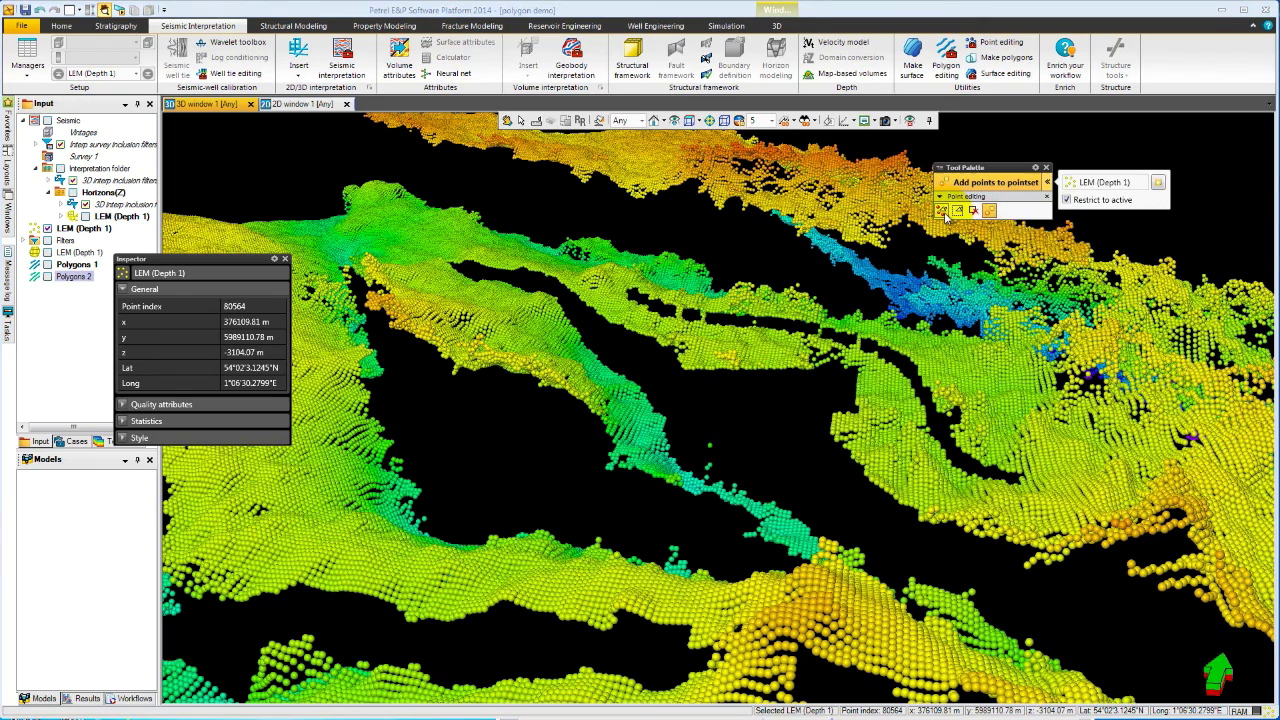